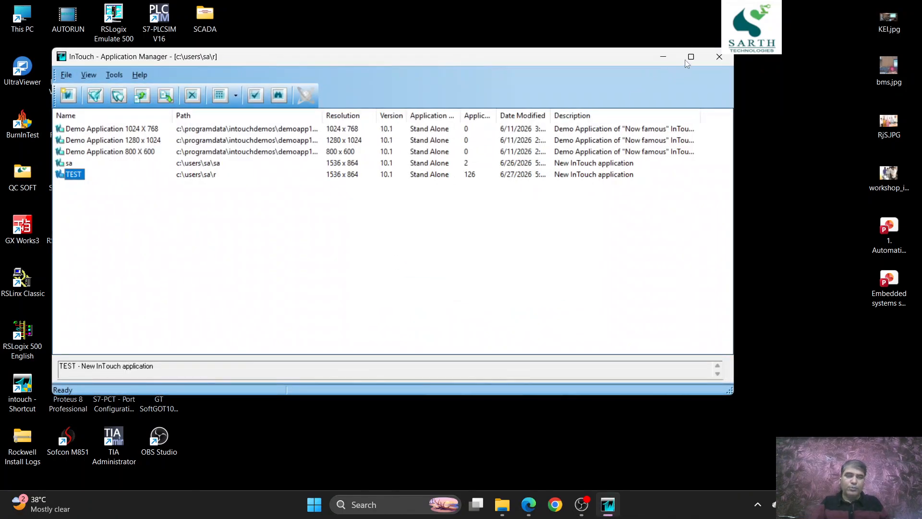
- Open the TEST application for editing, dismissing the license notice and leaving all of its existing windows closed
left_click(687, 58)
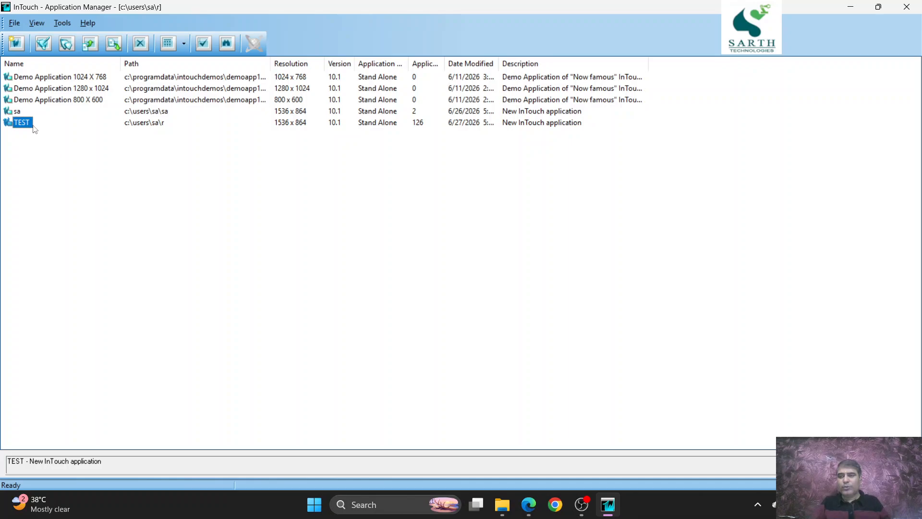
double_click(27, 124)
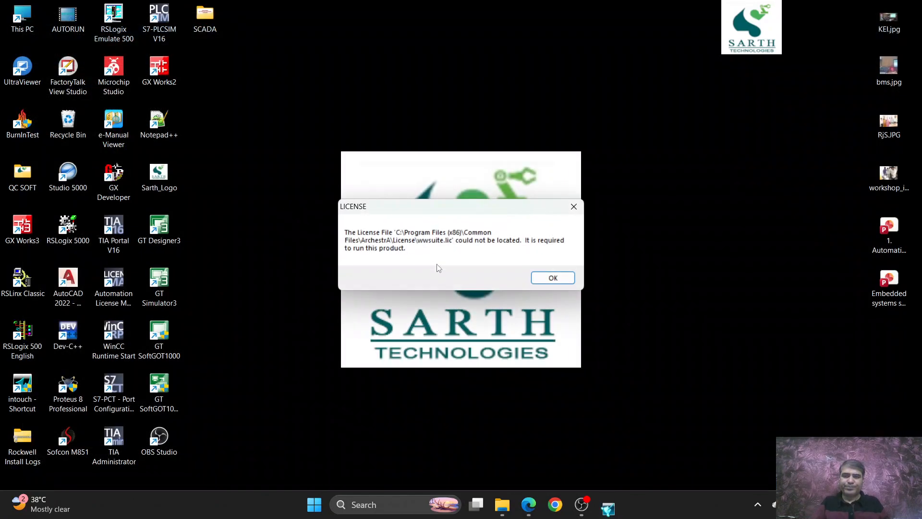
left_click(534, 279)
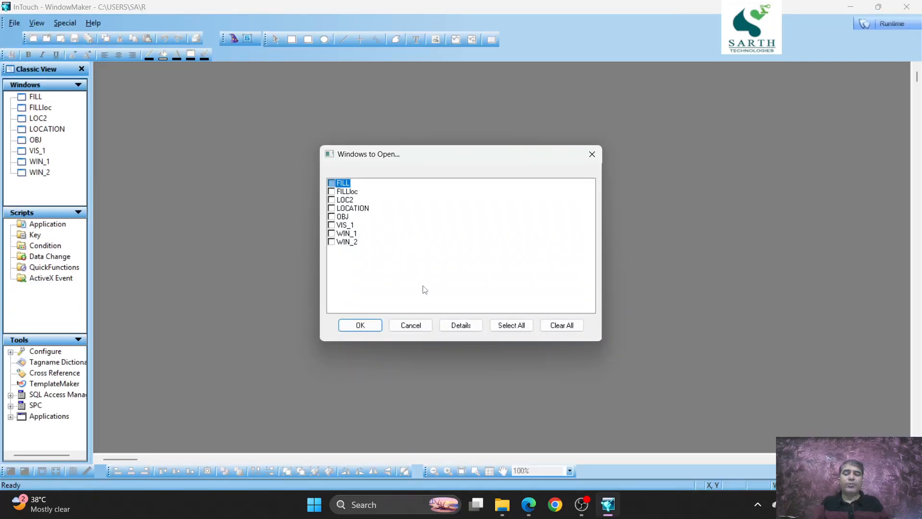
left_click(411, 325)
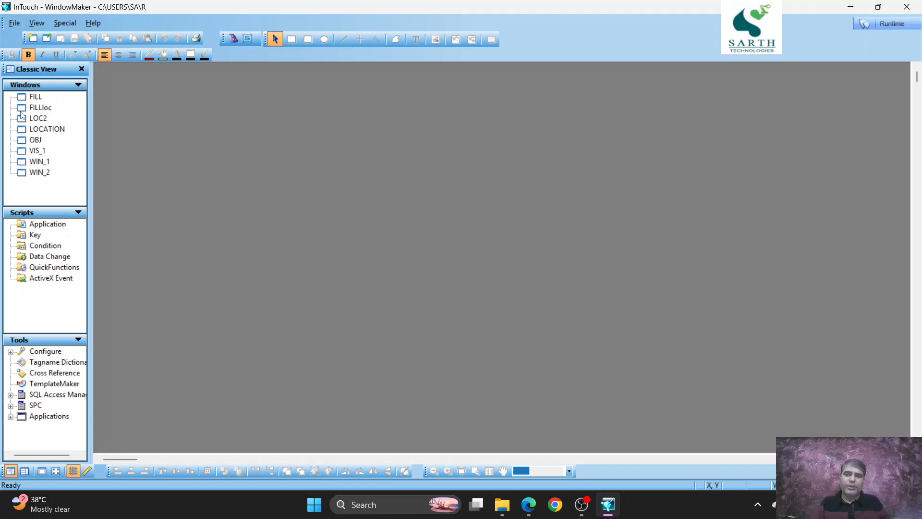
- Create a new window named ORI and enlarge it to fill the workspace
left_click(14, 23)
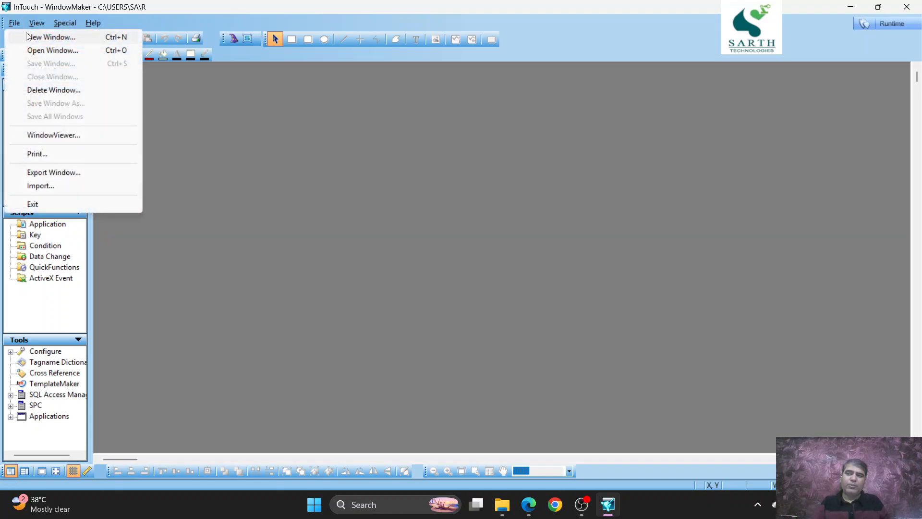
left_click(34, 38)
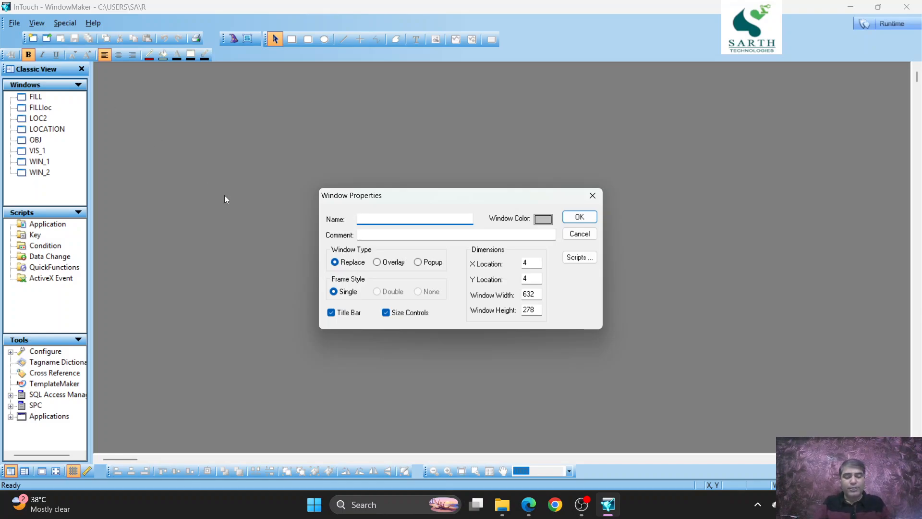
type("0")
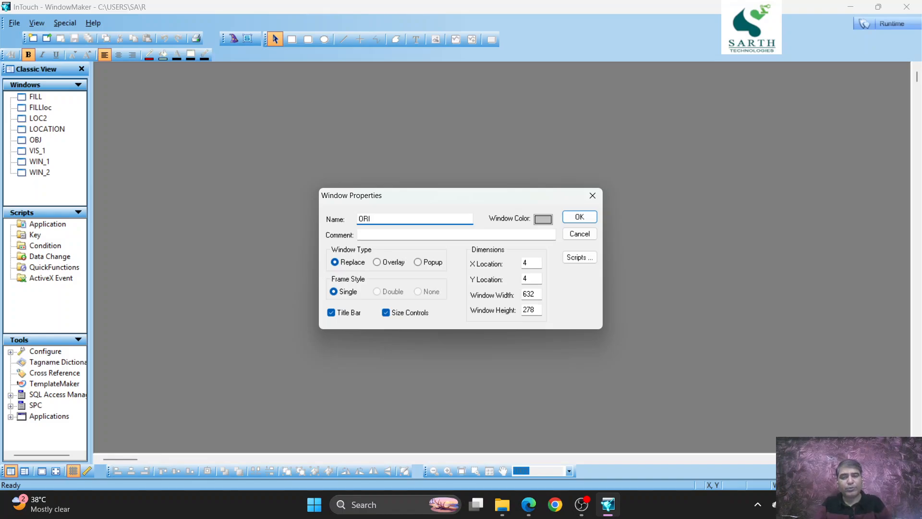
left_click(579, 217)
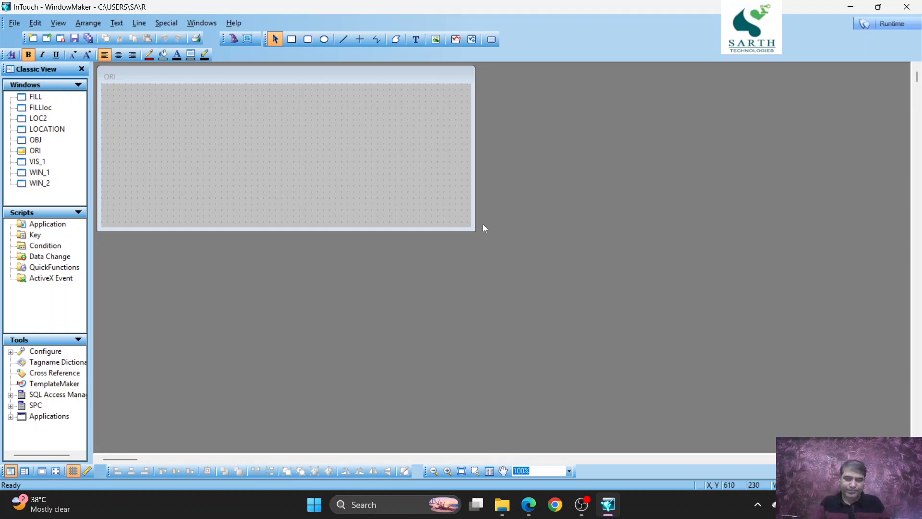
left_click_drag(473, 228, 907, 447)
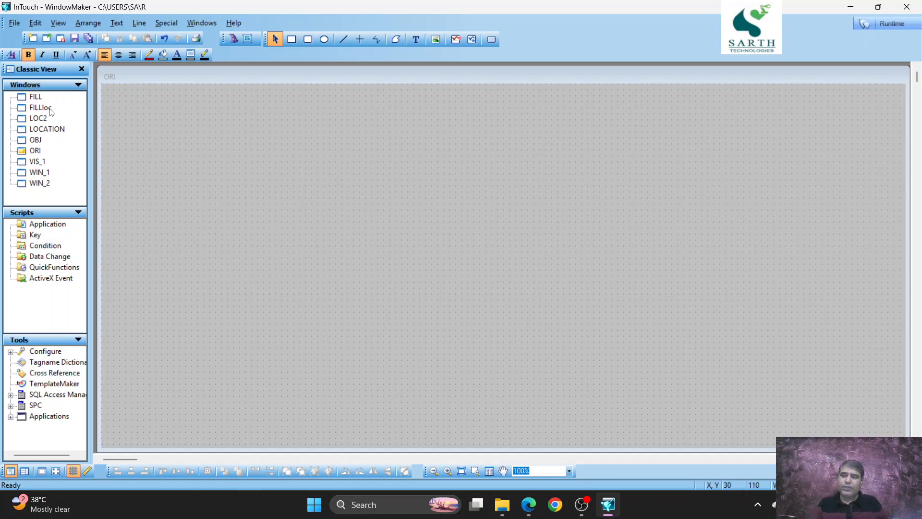
- Copy the # display and the slider from the FILL window, and close FILL
left_click(36, 99)
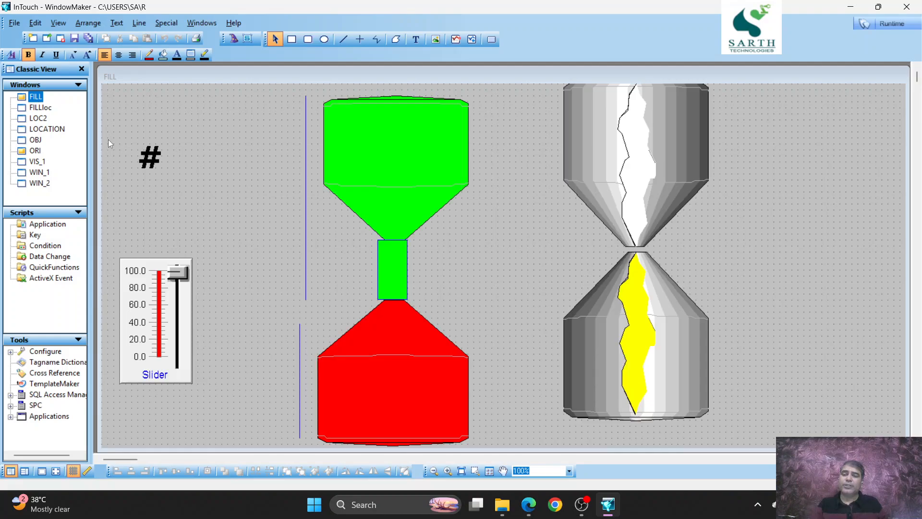
left_click_drag(227, 414, 223, 413)
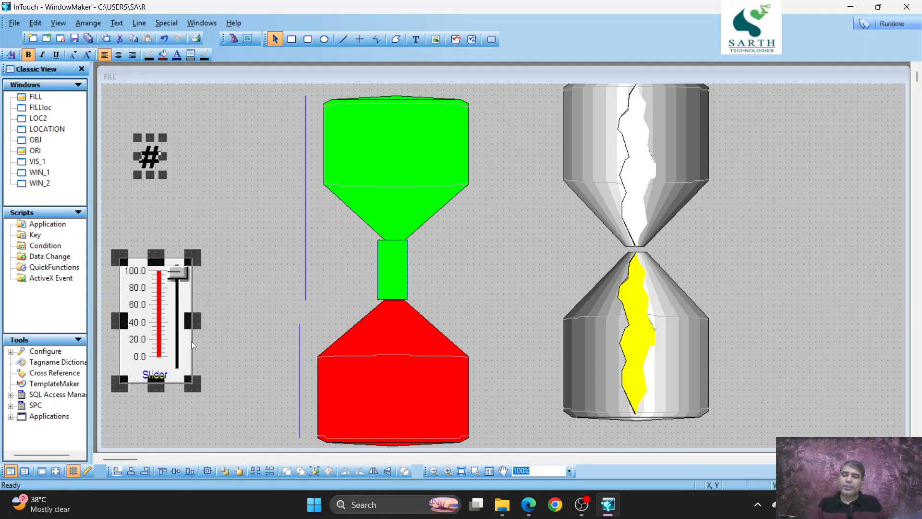
right_click(179, 319)
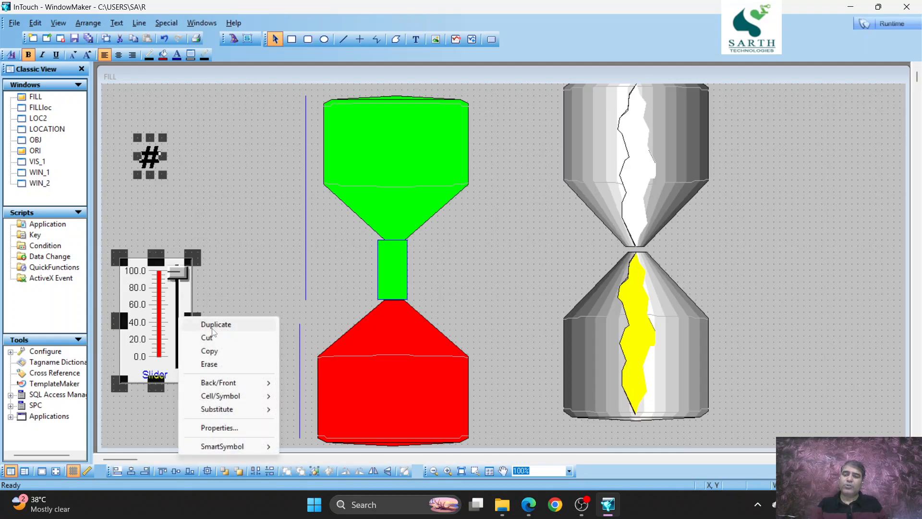
left_click(217, 355)
right_click(252, 158)
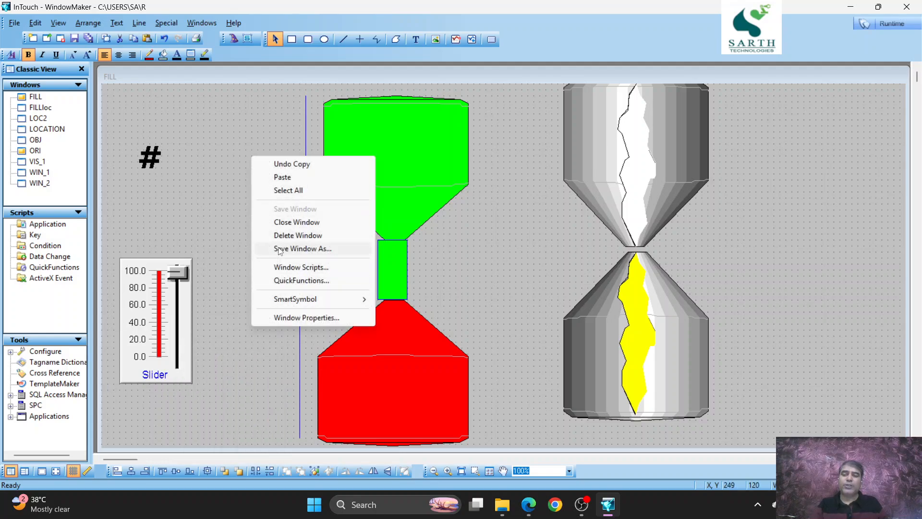
left_click(287, 223)
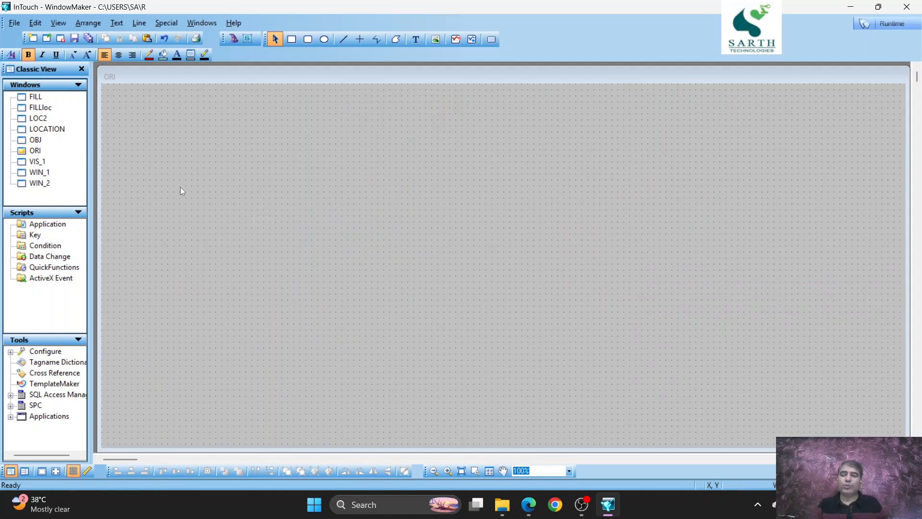
- Paste the copied # display and slider near the left edge of the ORI window
right_click(135, 147)
left_click(166, 168)
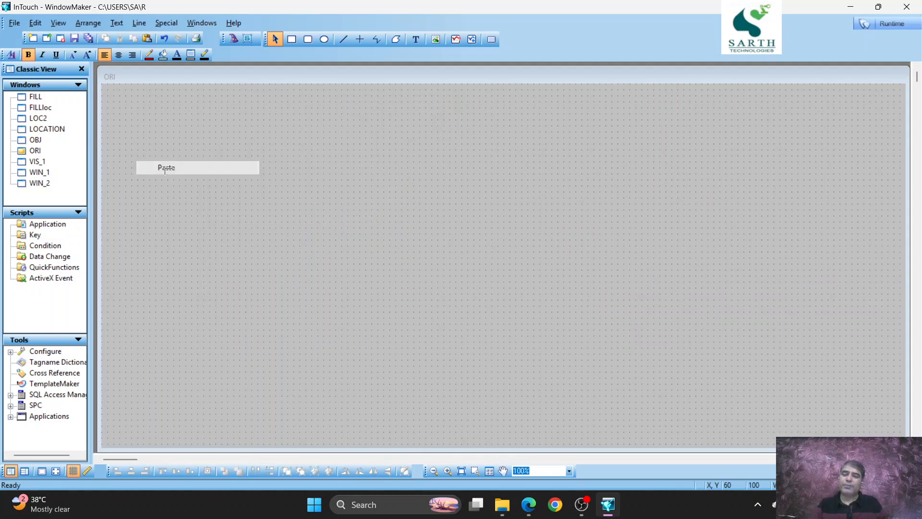
left_click(121, 128)
left_click(228, 146)
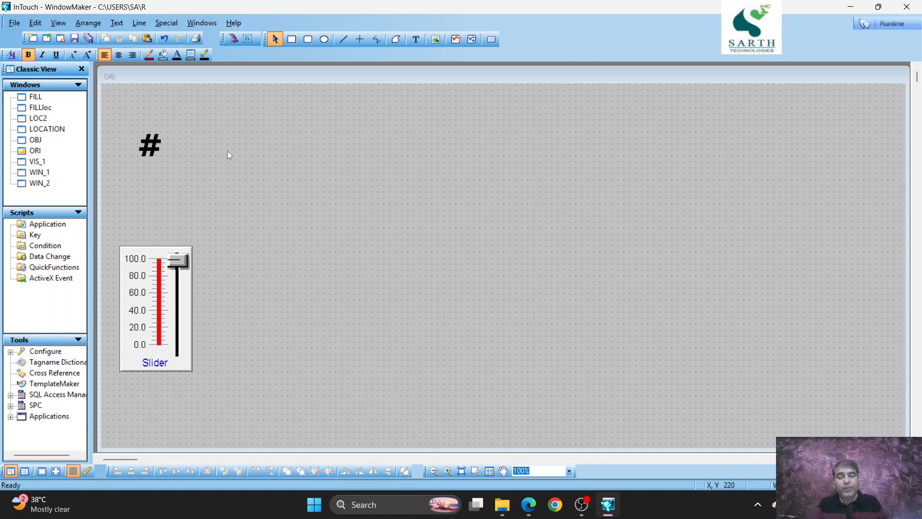
- Draw a horizontal line near the middle of the ORI window and a vertical line to its right
left_click(359, 39)
mouse_move(408, 234)
left_mouse_down()
mouse_move(533, 234)
mouse_move(505, 234)
left_mouse_up()
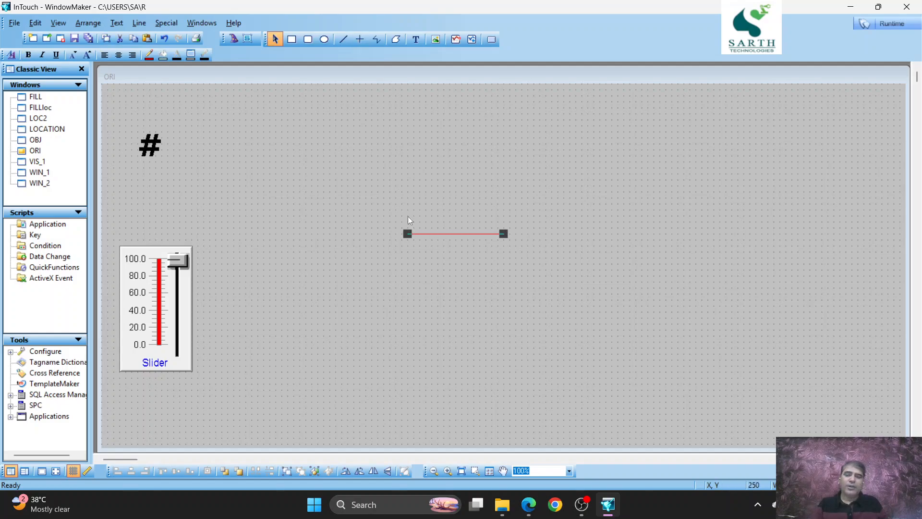
left_click(358, 39)
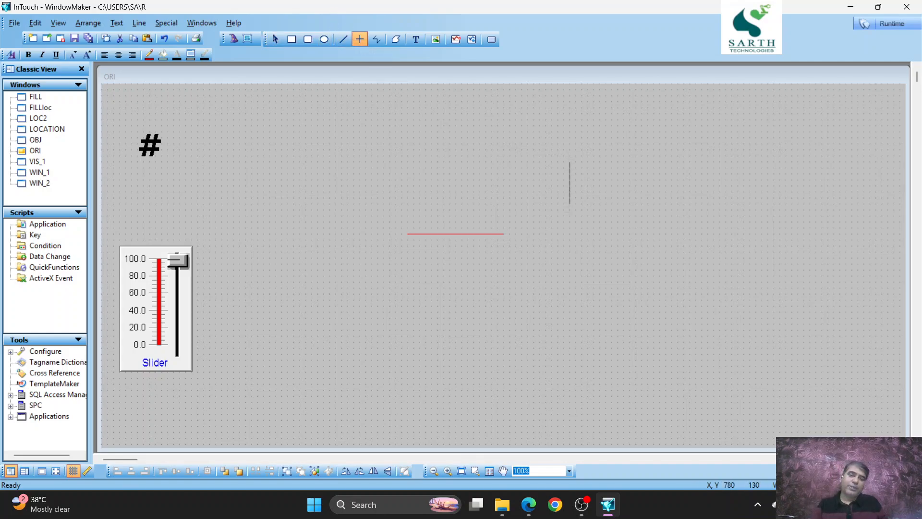
left_click_drag(570, 204, 639, 218)
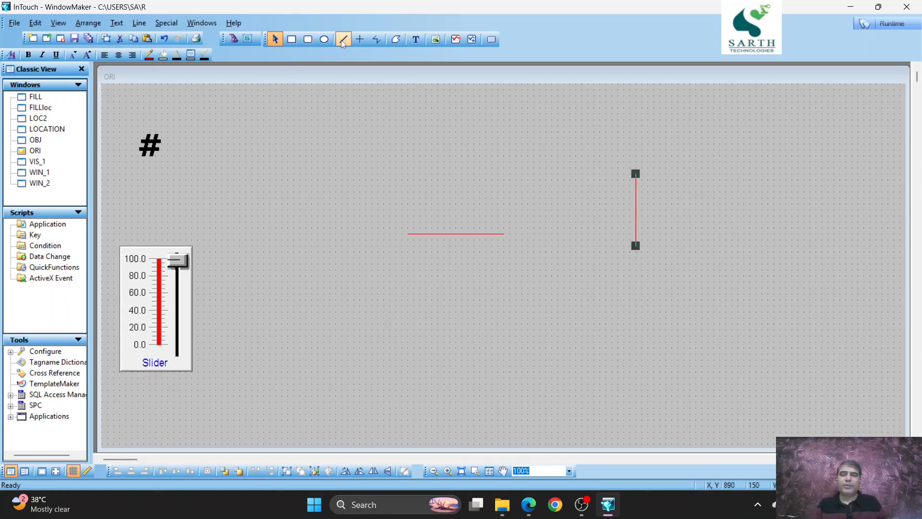
- Draw a rectangle below the horizontal line and deselect it
left_click(296, 41)
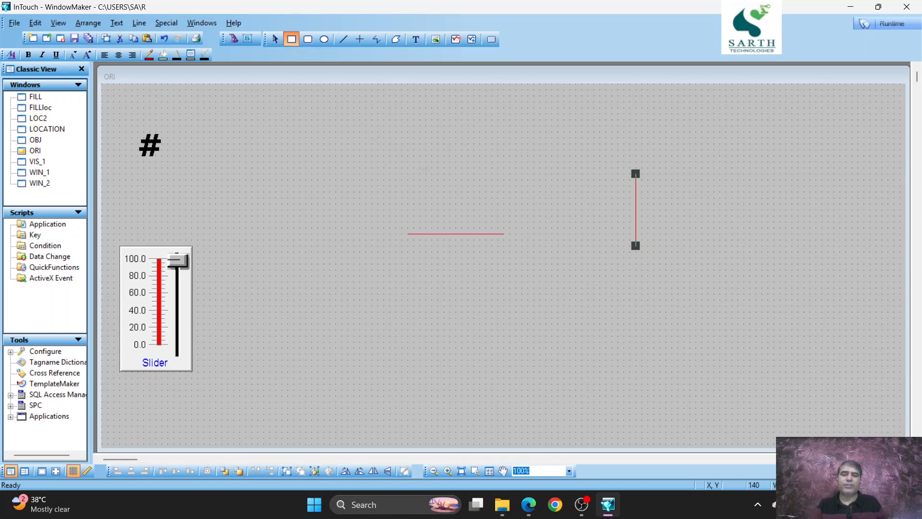
left_click_drag(438, 318, 540, 383)
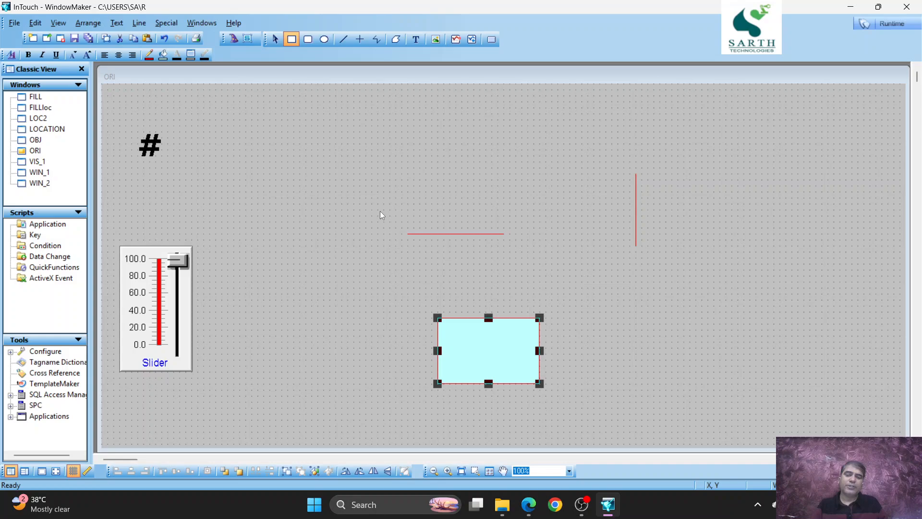
left_click(319, 165)
- Draw a line along the rectangle's rising diagonal and move it off to the right, below the vertical line
left_click(344, 40)
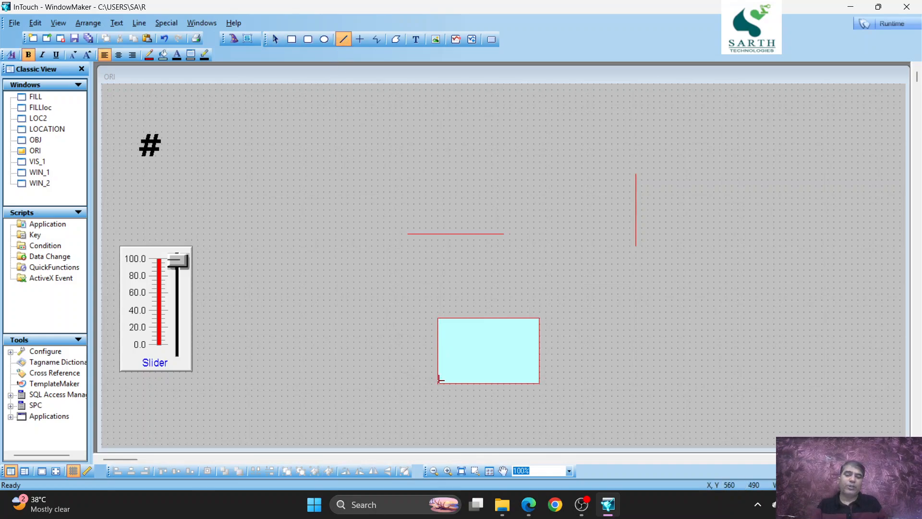
mouse_move(438, 382)
left_mouse_down()
mouse_move(539, 318)
mouse_move(562, 340)
mouse_move(667, 323)
mouse_move(677, 304)
mouse_move(543, 338)
mouse_move(512, 336)
mouse_move(552, 289)
mouse_move(671, 272)
mouse_move(674, 282)
left_mouse_up()
left_click(554, 278)
- Inspect the three lines and the rectangle in turn, overlaying the diagonal line on the rectangle to compare their extents
left_click(460, 232)
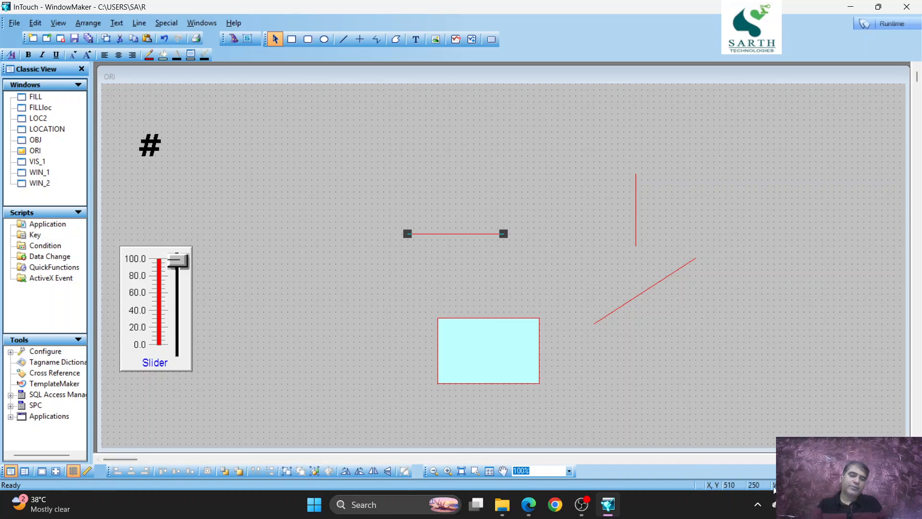
left_click(636, 210)
left_click(644, 290)
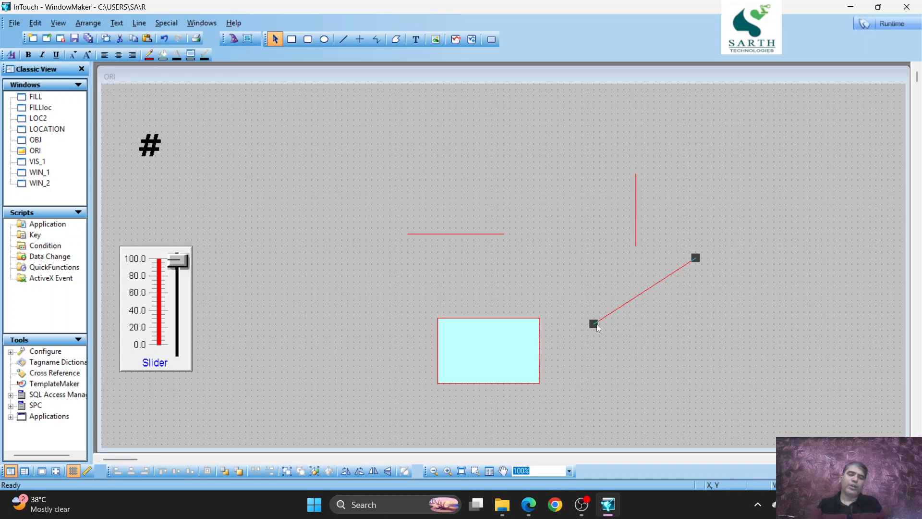
left_click(518, 351)
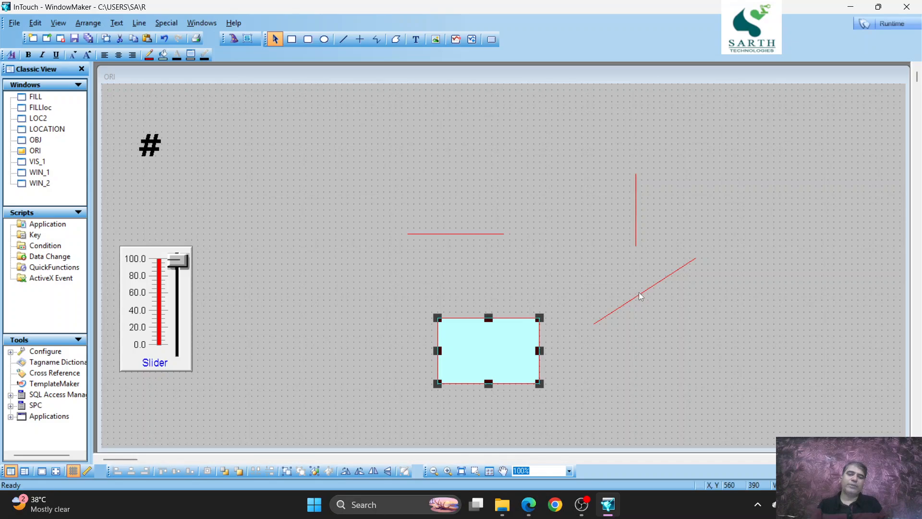
left_click_drag(639, 292, 490, 355)
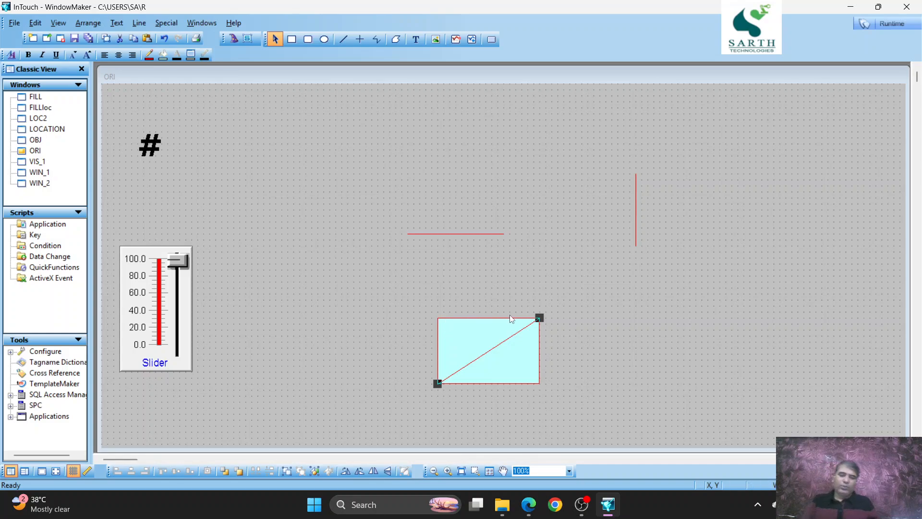
left_click_drag(517, 336, 738, 287)
- Space out the shapes, with the horizontal line above the rectangle, the vertical line to their right and the diagonal line farthest right
left_click_drag(488, 345, 457, 309)
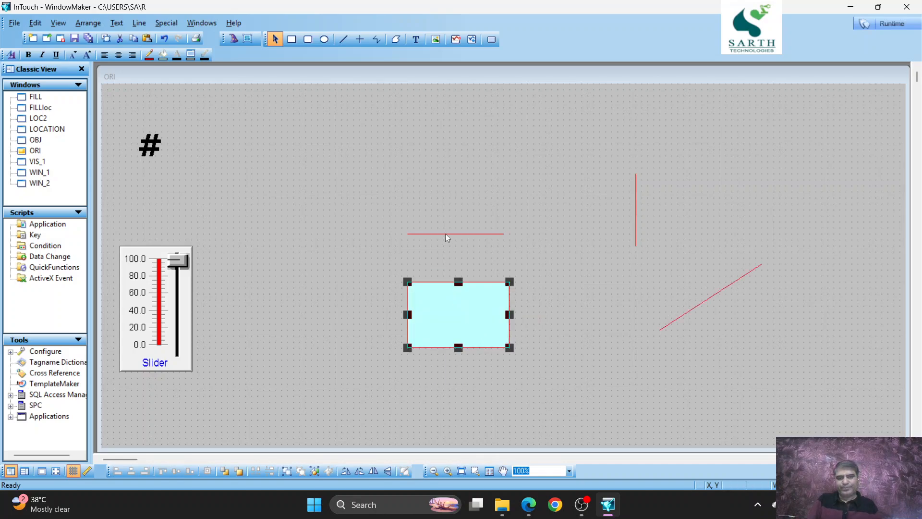
left_click(439, 218)
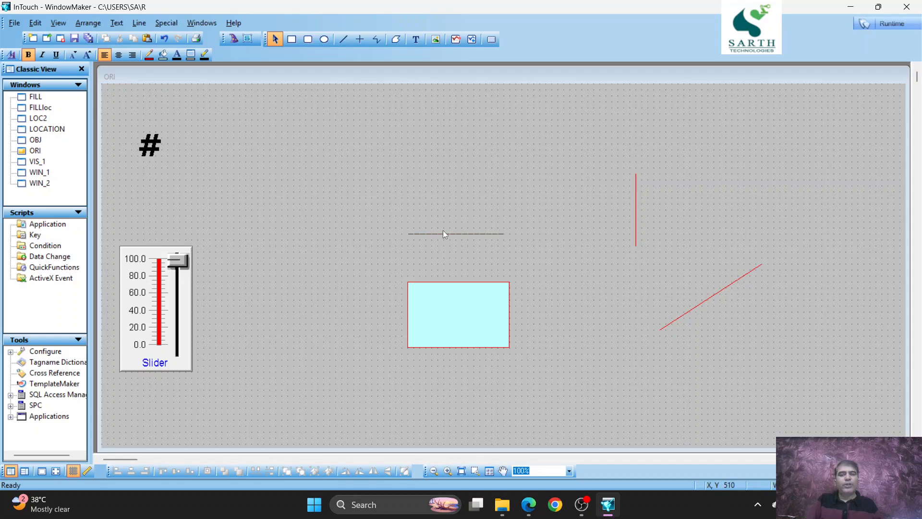
left_click_drag(442, 233, 419, 179)
left_click(416, 278)
left_click_drag(417, 285, 362, 249)
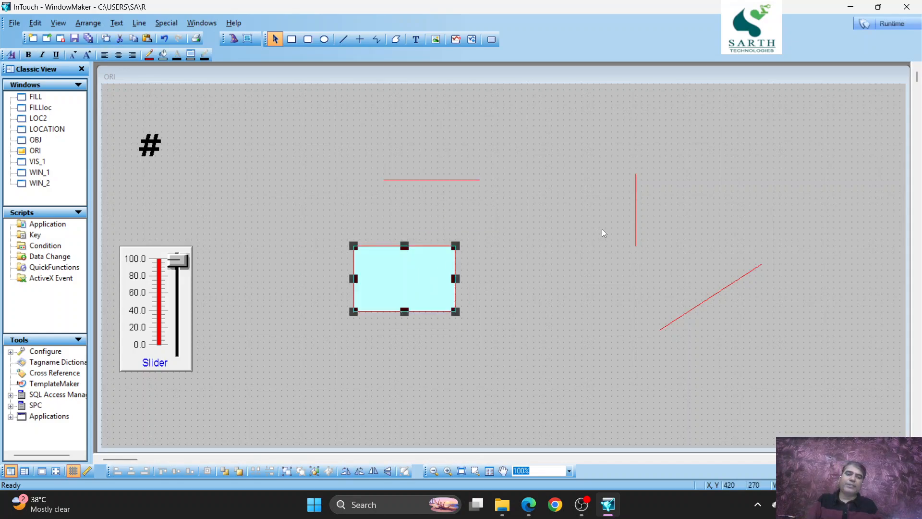
left_click_drag(636, 215, 587, 209)
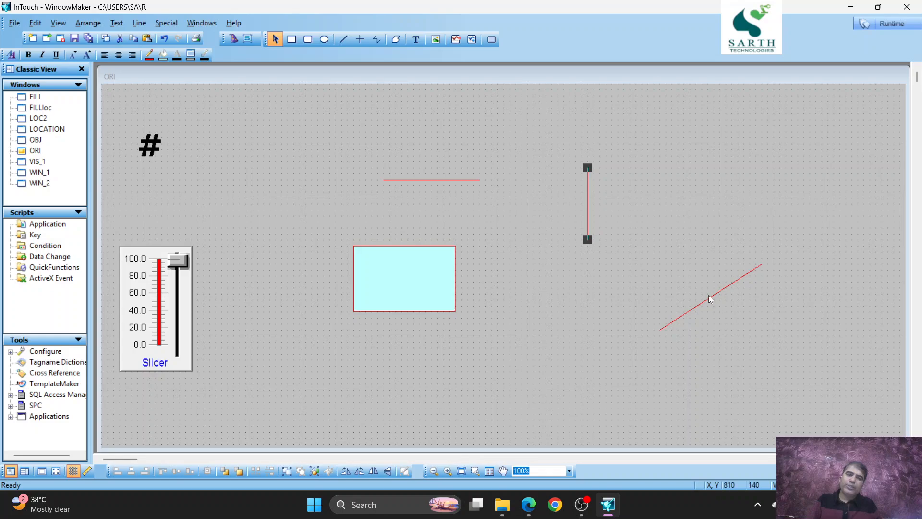
left_click_drag(710, 295, 739, 253)
left_click(627, 328)
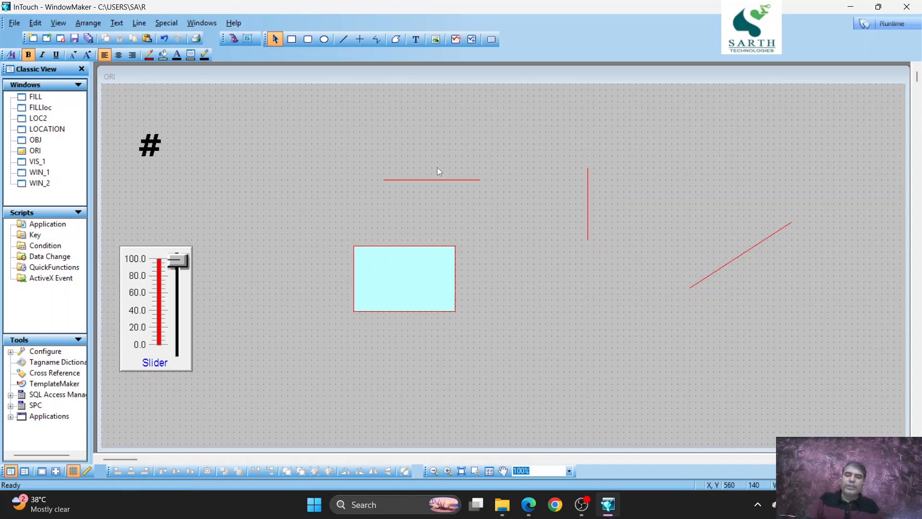
left_click_drag(413, 269, 419, 293)
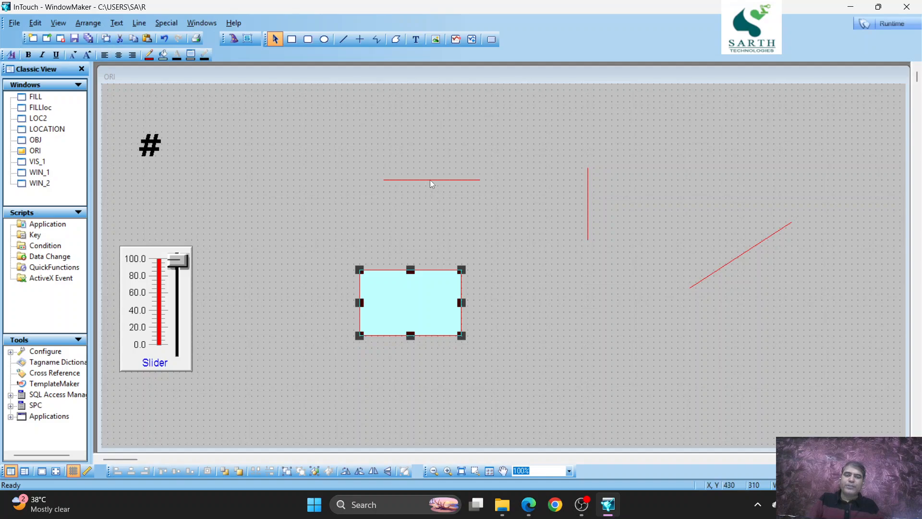
- Give the horizontal line an orientation link driven by tag A, mapping values 0 to 100 onto 0 to 360 degrees clockwise, with zero centre offset
left_click(430, 180)
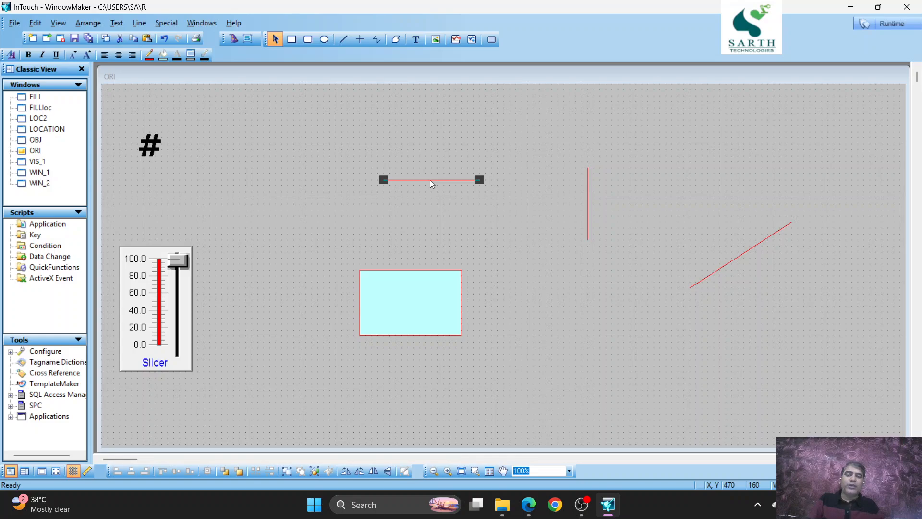
double_click(430, 179)
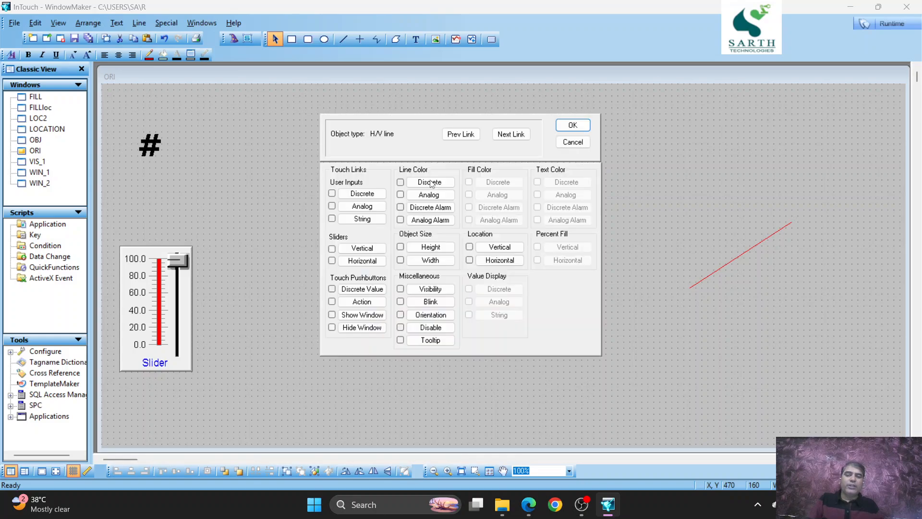
left_click(427, 315)
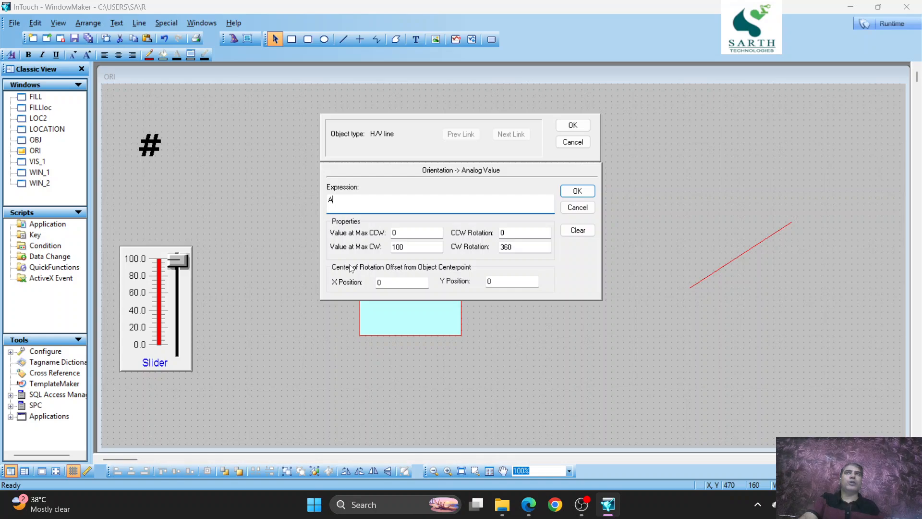
key("Return")
left_click(585, 125)
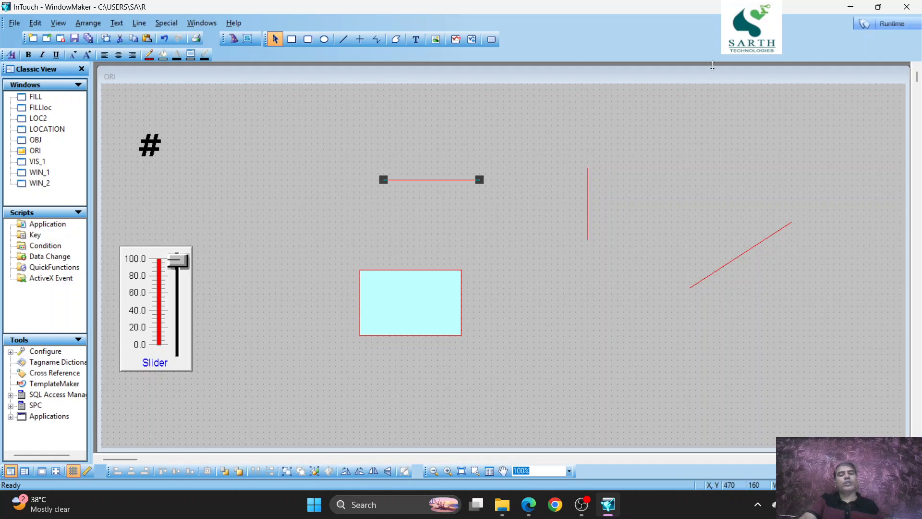
- Run the application in WindowViewer's demo mode and sweep the slider to test the horizontal line's rotation
left_click(905, 23)
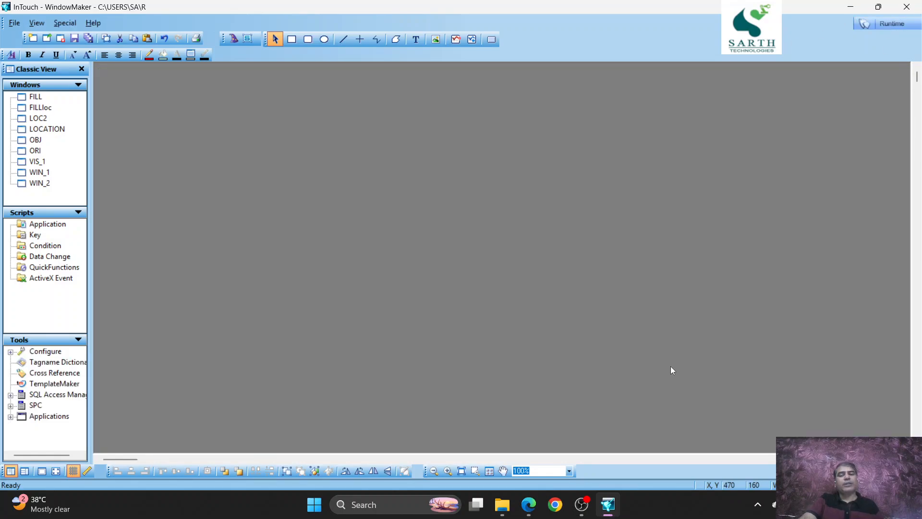
left_click(562, 295)
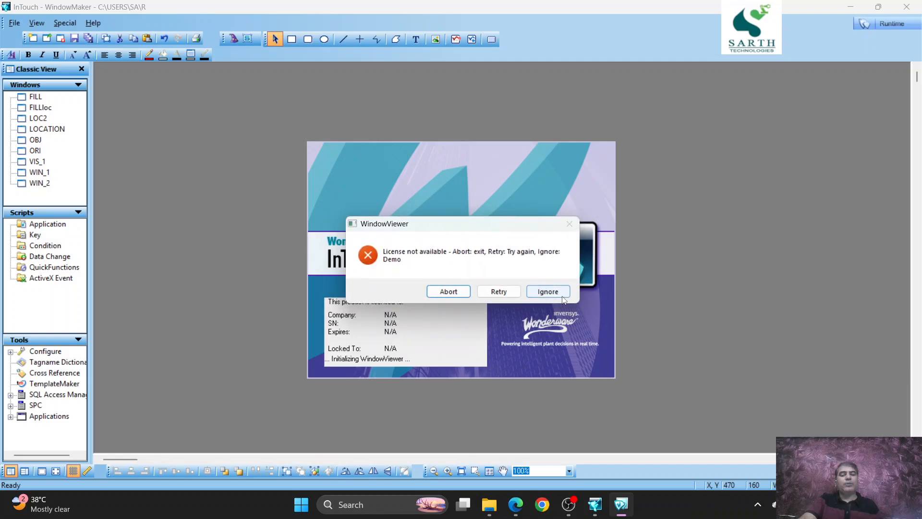
left_click(563, 296)
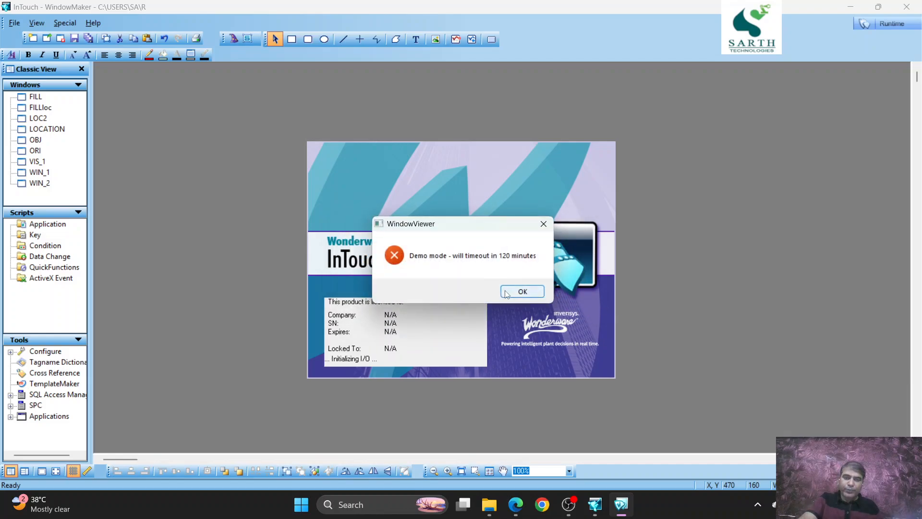
left_click(522, 291)
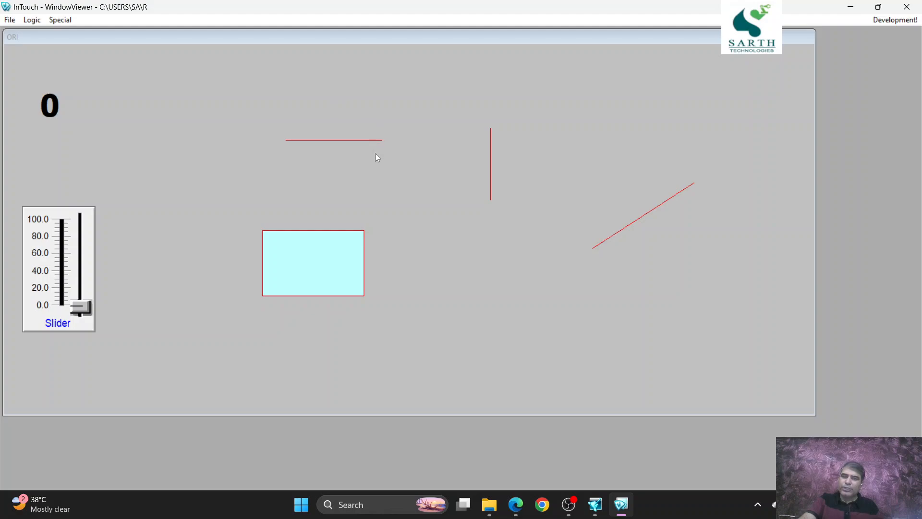
left_click_drag(86, 303, 179, 333)
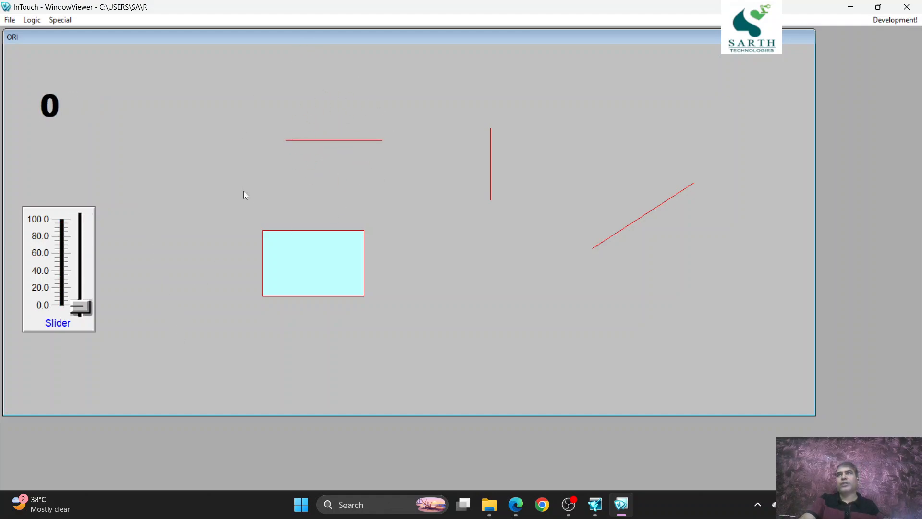
- Return to development and give the vertical line an orientation link on expression A, with values 0 to 100 and clockwise rotation 360
left_click(898, 20)
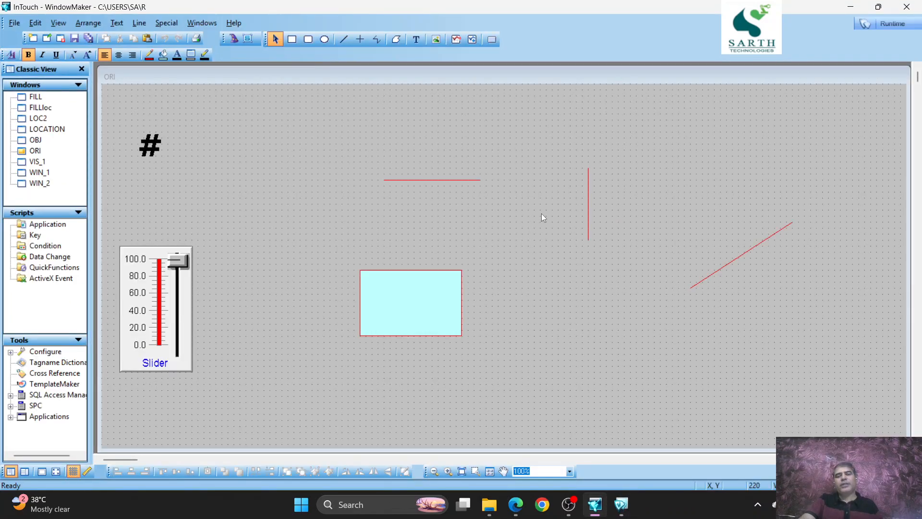
double_click(589, 206)
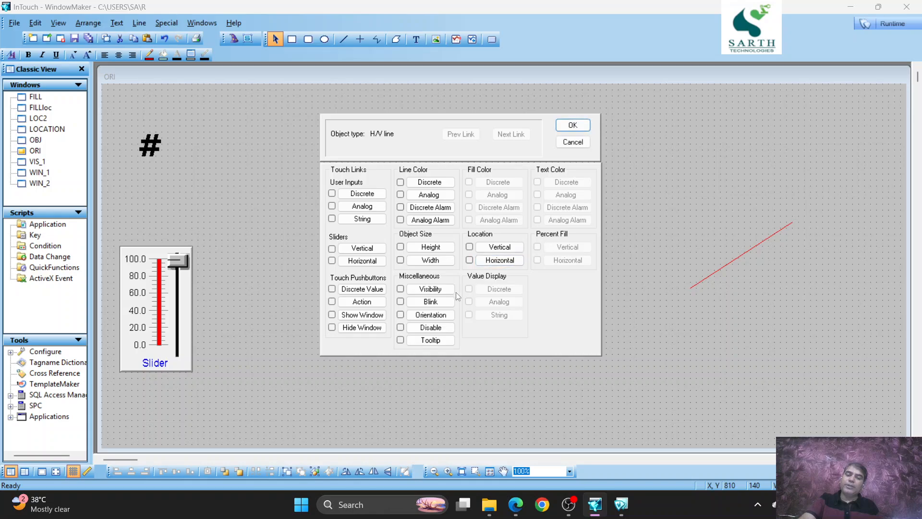
left_click(430, 314)
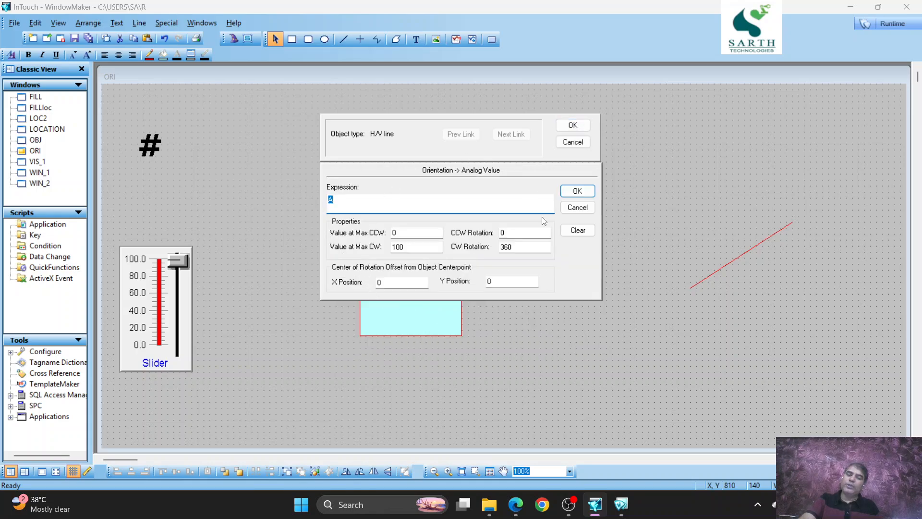
left_click(577, 128)
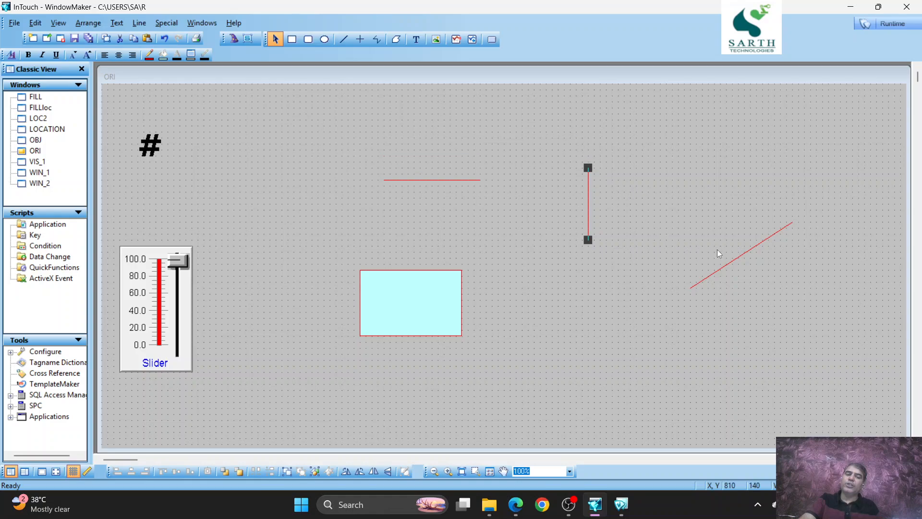
- Give the diagonal line an orientation link with the default settings
double_click(737, 255)
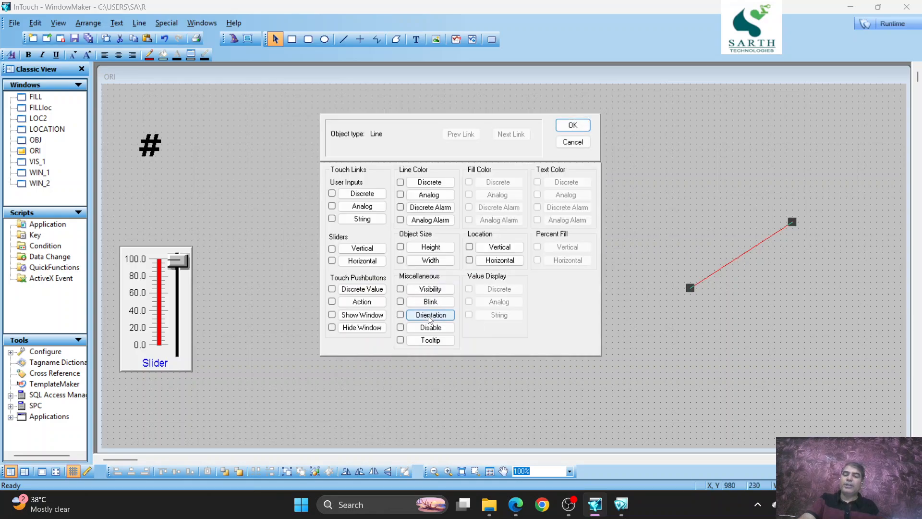
left_click(430, 316)
left_click(574, 126)
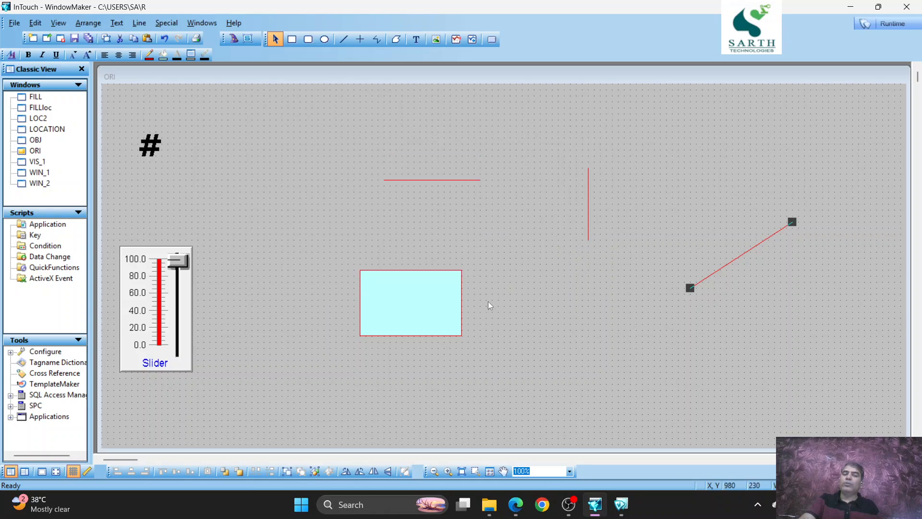
- Give the rectangle an orientation link on expression A, turning it 0 to 360 degrees clockwise for values 0 to 100
double_click(411, 320)
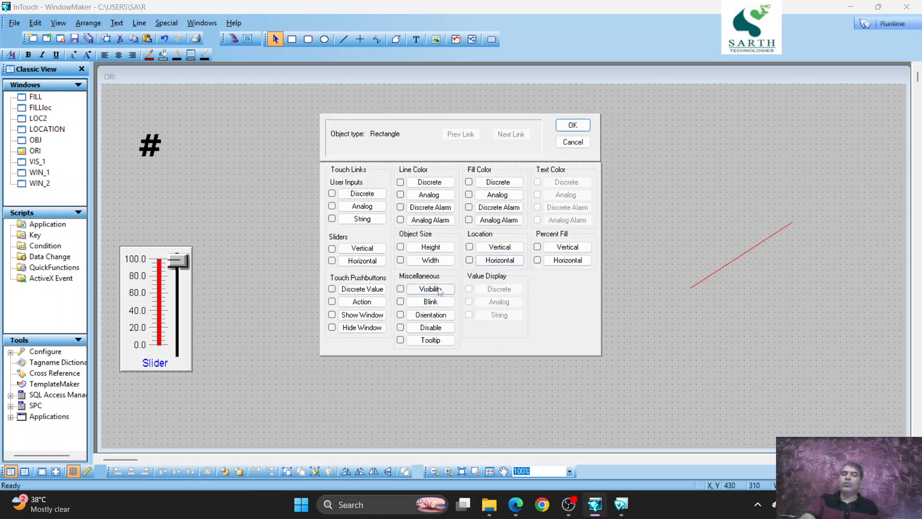
left_click(432, 315)
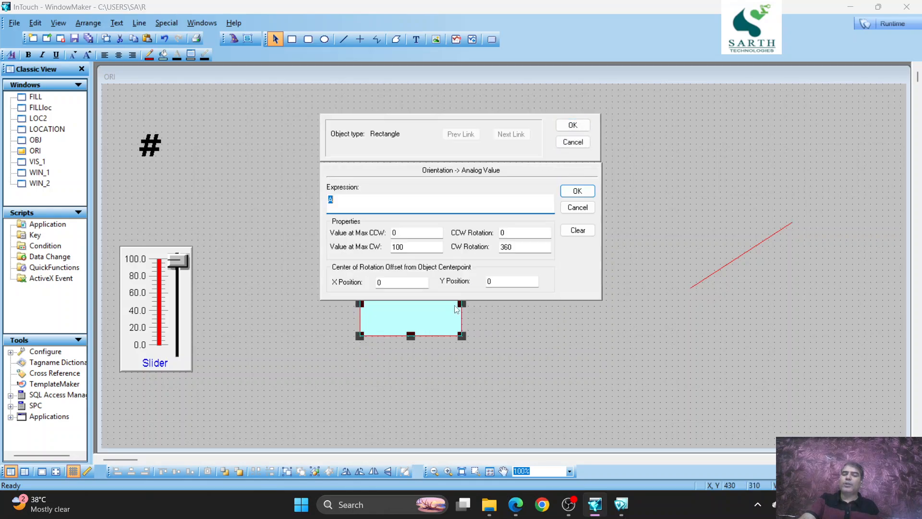
left_click(573, 125)
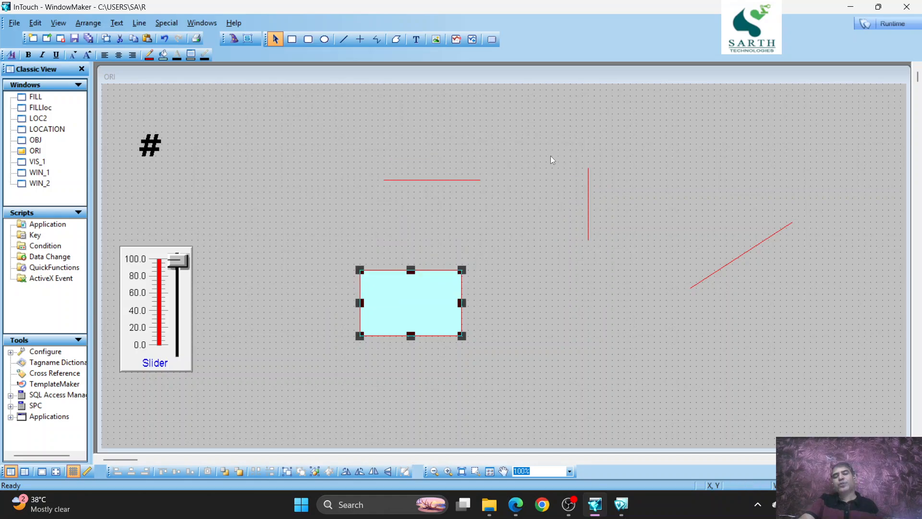
- Switch to runtime and sweep the slider to test the rotation of all three lines and the rectangle
left_click(894, 25)
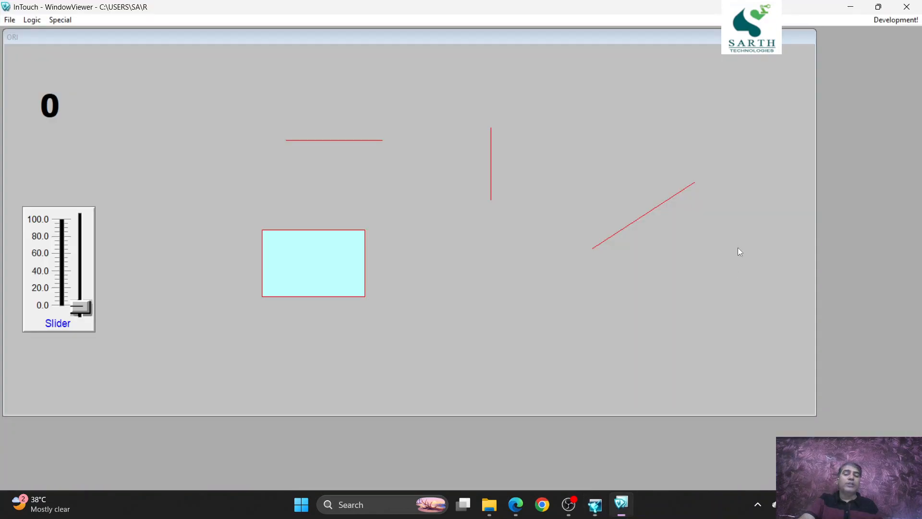
left_click_drag(86, 304, 170, 329)
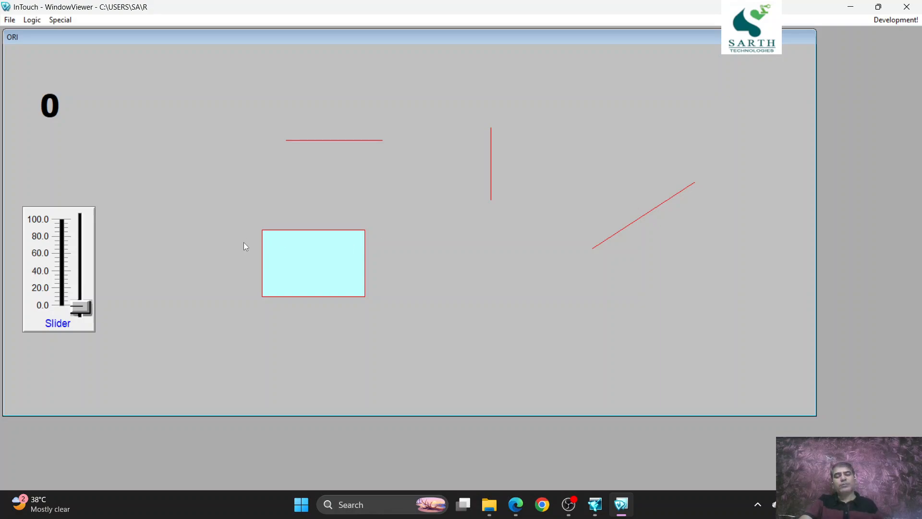
- Switch to OnlineWhiteboard in the browser, clear the entire board and deselect the leftover selection frame
left_click(516, 504)
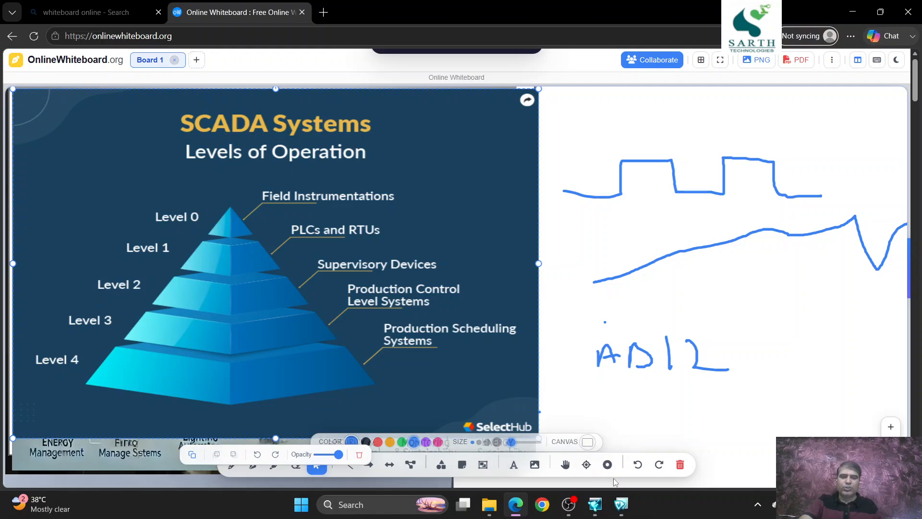
left_click(680, 465)
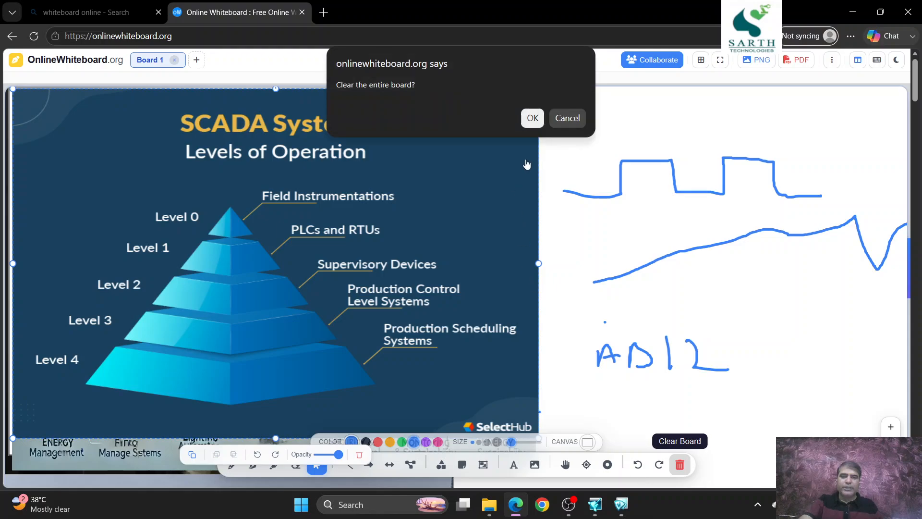
left_click(532, 119)
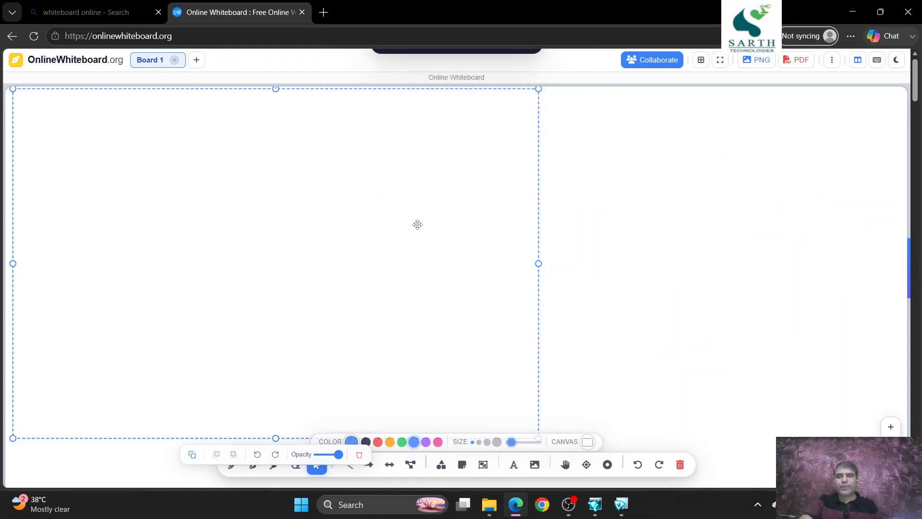
left_click(601, 237)
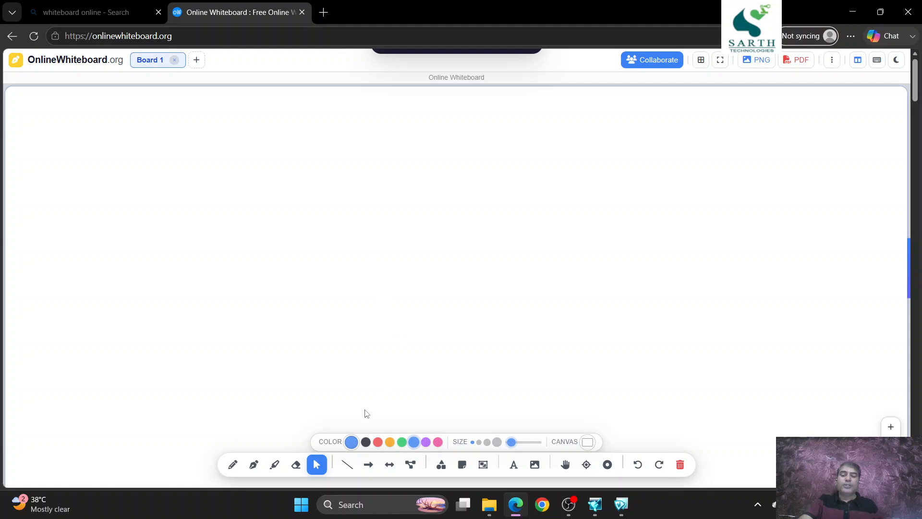
- Draw a freehand horizontal line and a vertical line crossing at its middle as coordinate axes on the board
left_click(232, 465)
left_click_drag(325, 230, 556, 234)
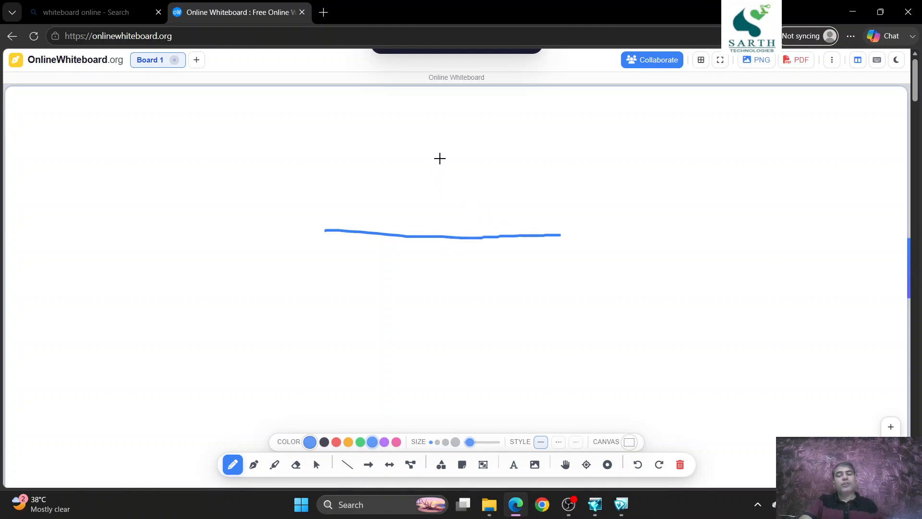
left_click_drag(440, 159, 449, 328)
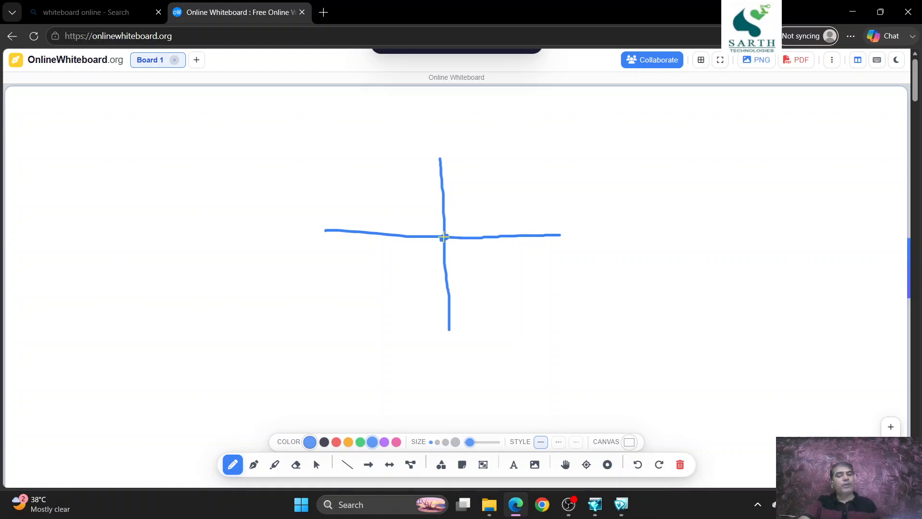
- Label the axis ends by hand: +x at right, -x at left, +y at the lower end and -y at the upper end
mouse_move(597, 233)
left_mouse_down()
mouse_move(609, 242)
mouse_move(626, 237)
mouse_move(598, 253)
mouse_move(604, 248)
left_mouse_up()
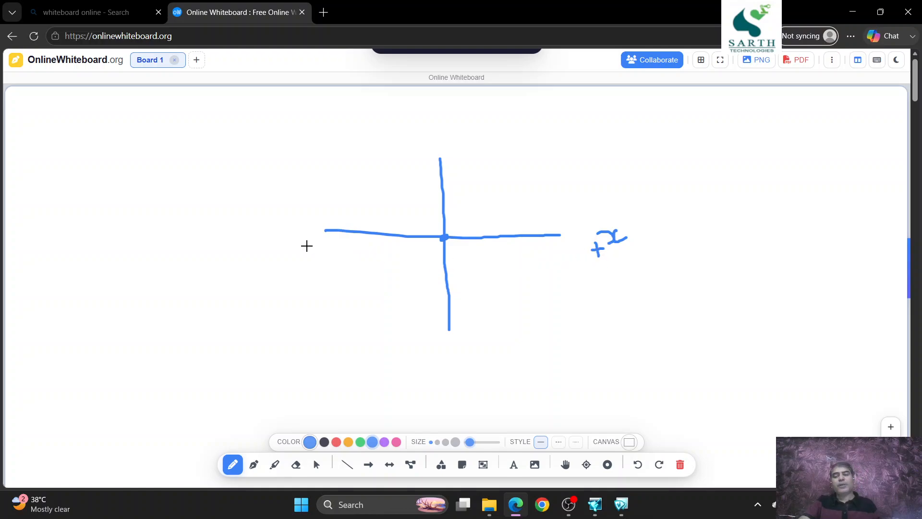
mouse_move(298, 236)
left_mouse_down()
mouse_move(312, 238)
mouse_move(295, 243)
left_mouse_up()
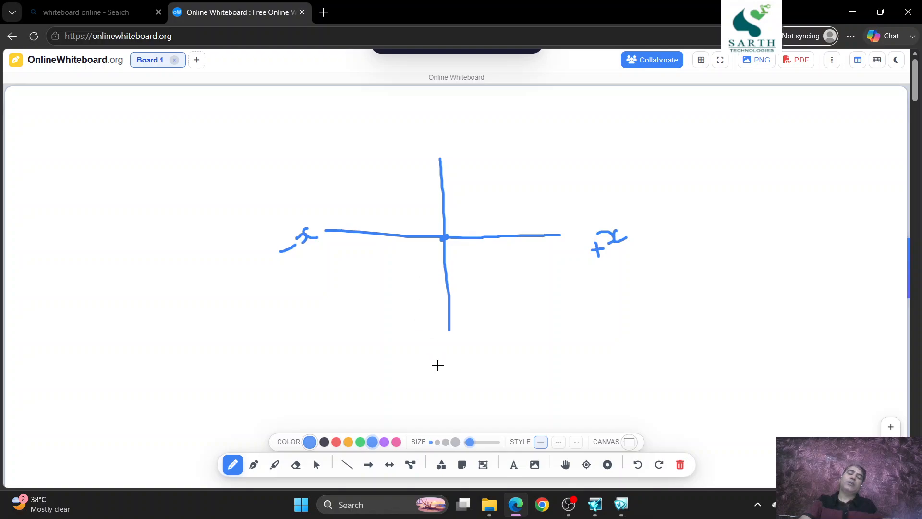
mouse_move(417, 354)
left_mouse_down()
mouse_move(429, 350)
mouse_move(424, 377)
mouse_move(427, 352)
mouse_move(437, 353)
mouse_move(402, 365)
left_mouse_up()
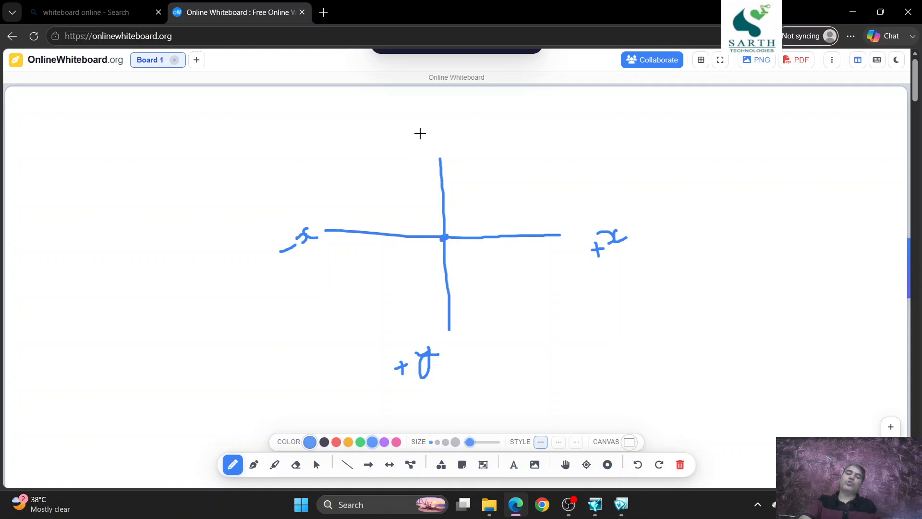
left_click_drag(420, 113, 418, 131)
left_click_drag(396, 126, 407, 127)
- Hatch the quadrant between +x and +y with slanted strokes and retrace its two bounding axes from the centre
mouse_move(461, 240)
left_mouse_down()
mouse_move(452, 260)
mouse_move(464, 281)
left_mouse_up()
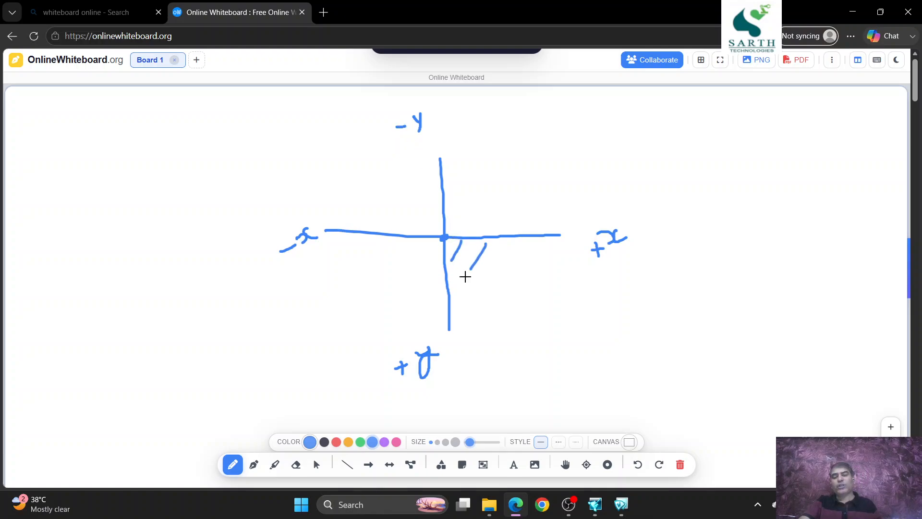
left_click_drag(523, 258, 487, 302)
left_click_drag(548, 267, 518, 313)
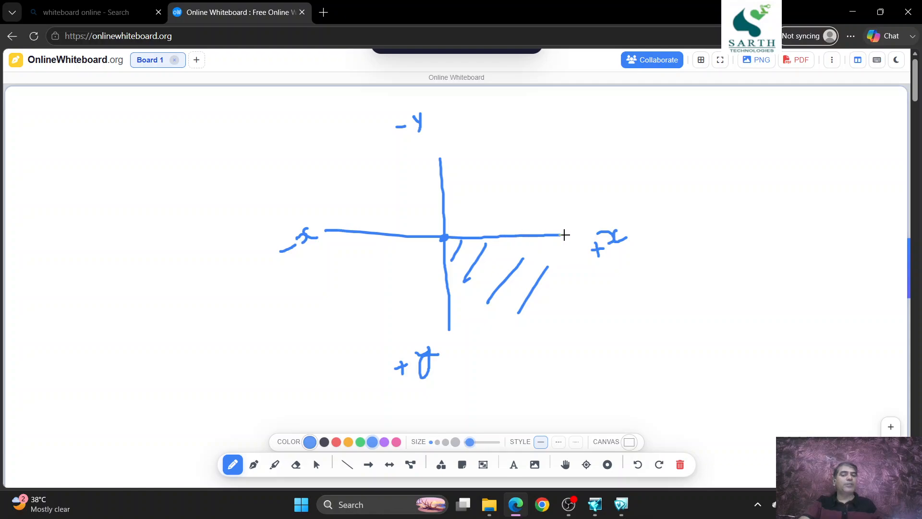
mouse_move(445, 238)
left_mouse_down()
mouse_move(447, 309)
mouse_move(451, 272)
left_mouse_up()
mouse_move(444, 236)
left_mouse_down()
mouse_move(551, 236)
mouse_move(528, 240)
left_mouse_up()
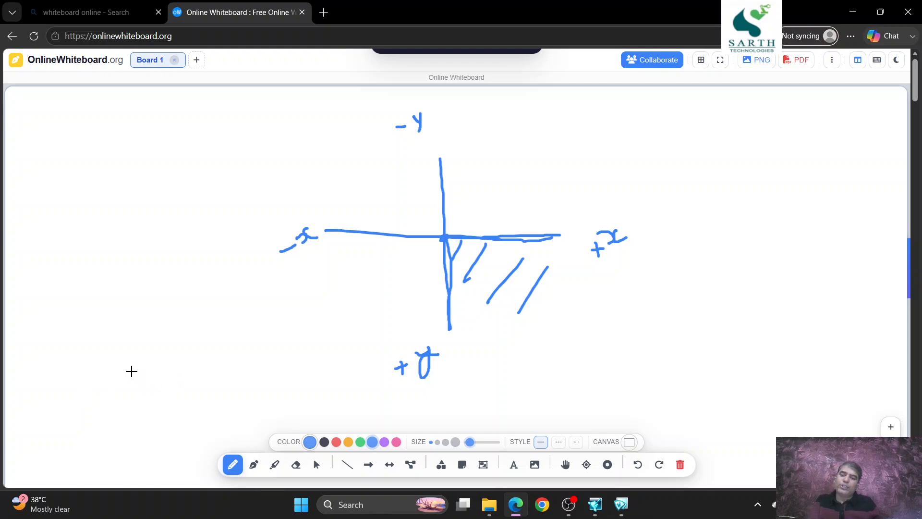
- Handwrite "x =" below and left of the axes and "y =" below and right of them
mouse_move(132, 375)
left_mouse_down()
mouse_move(129, 387)
mouse_move(149, 375)
left_mouse_up()
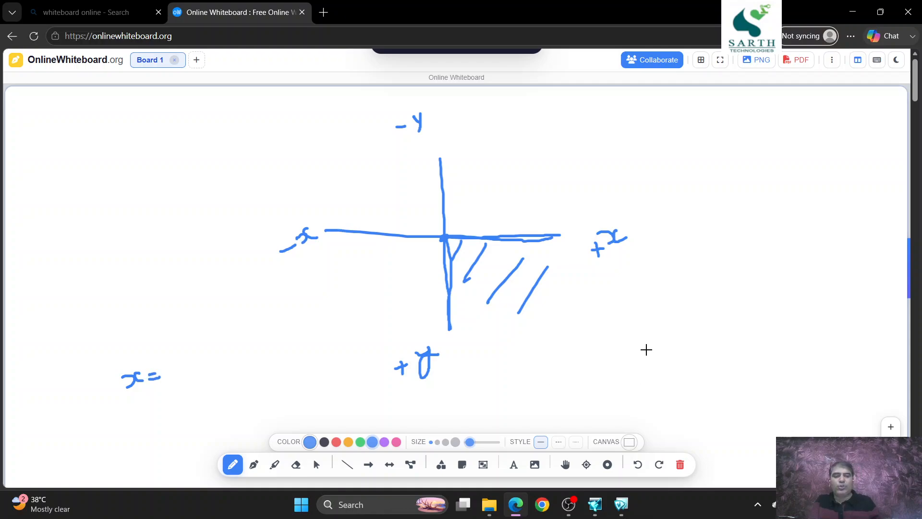
mouse_move(646, 349)
left_mouse_down()
mouse_move(651, 360)
mouse_move(662, 349)
mouse_move(652, 382)
mouse_move(658, 358)
left_mouse_up()
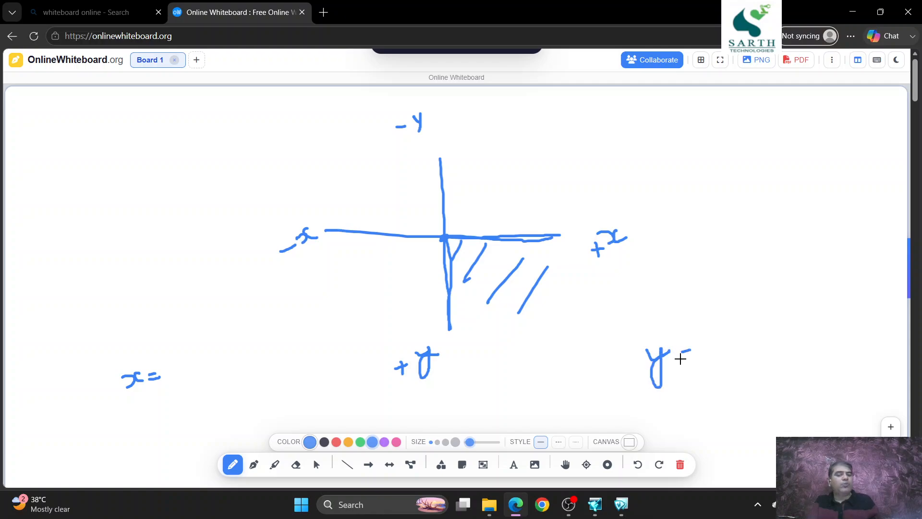
left_click_drag(691, 356, 697, 356)
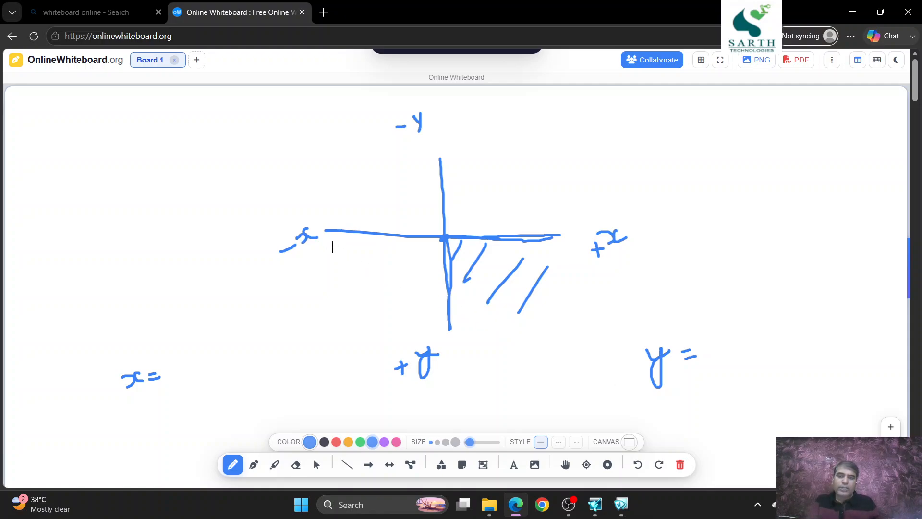
- Mark both ends of the horizontal line, dimension its length as "l" with a double arrow, and draw a slanted line through the centre
left_click_drag(327, 224, 328, 235)
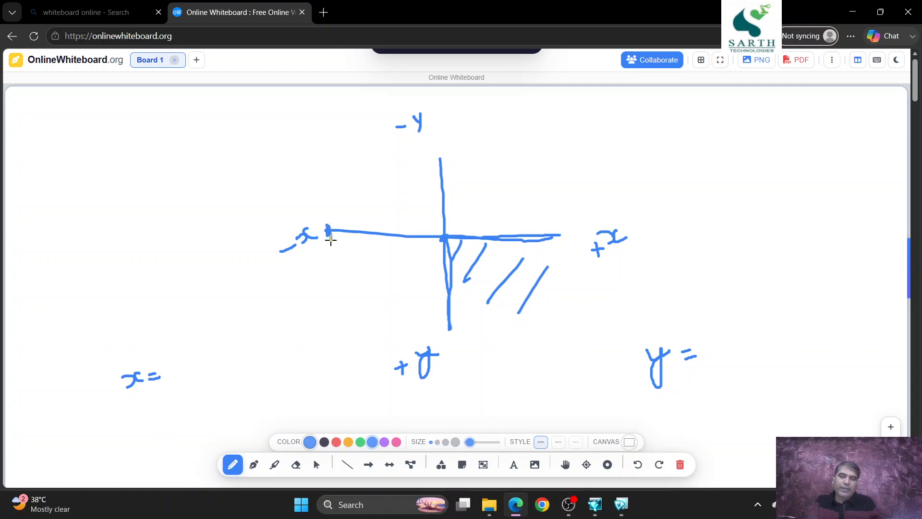
left_click_drag(556, 227, 556, 254)
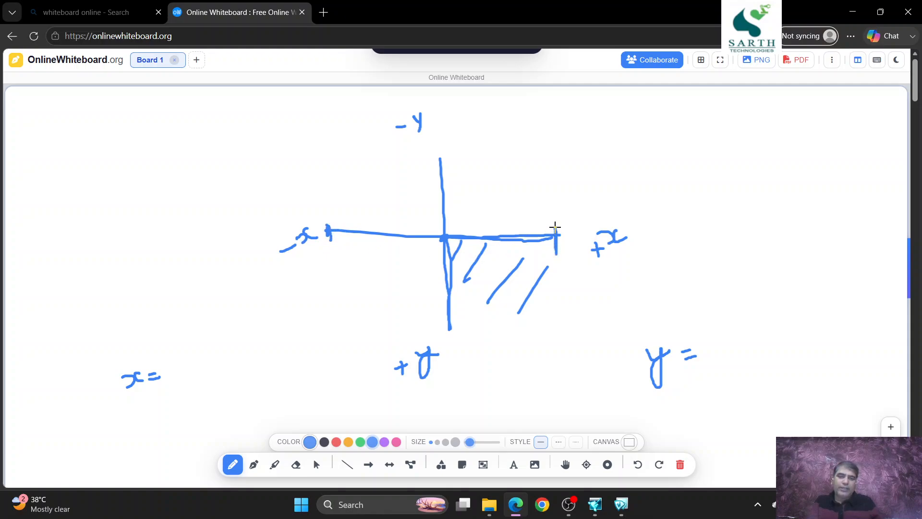
mouse_move(328, 235)
left_mouse_down()
mouse_move(329, 256)
mouse_move(379, 259)
mouse_move(338, 257)
mouse_move(346, 263)
mouse_move(382, 237)
mouse_move(389, 263)
mouse_move(556, 250)
mouse_move(546, 260)
left_mouse_up()
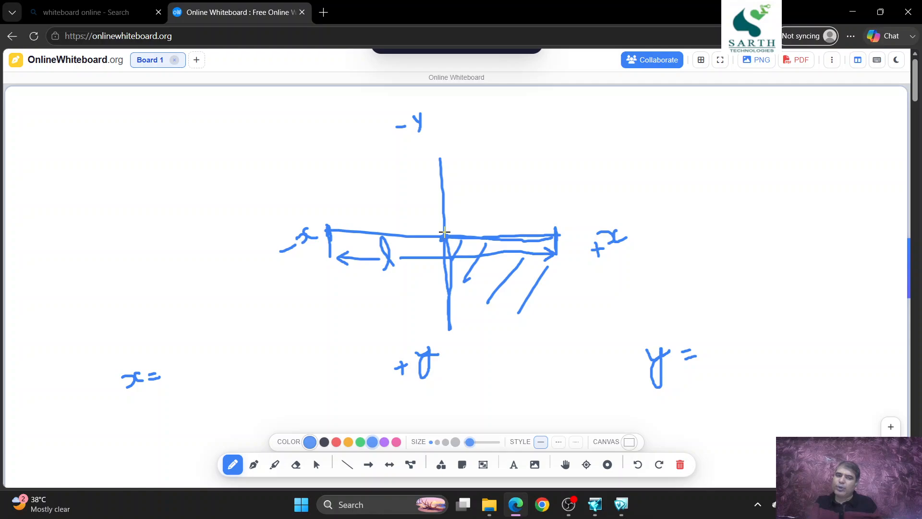
left_click_drag(508, 177, 389, 288)
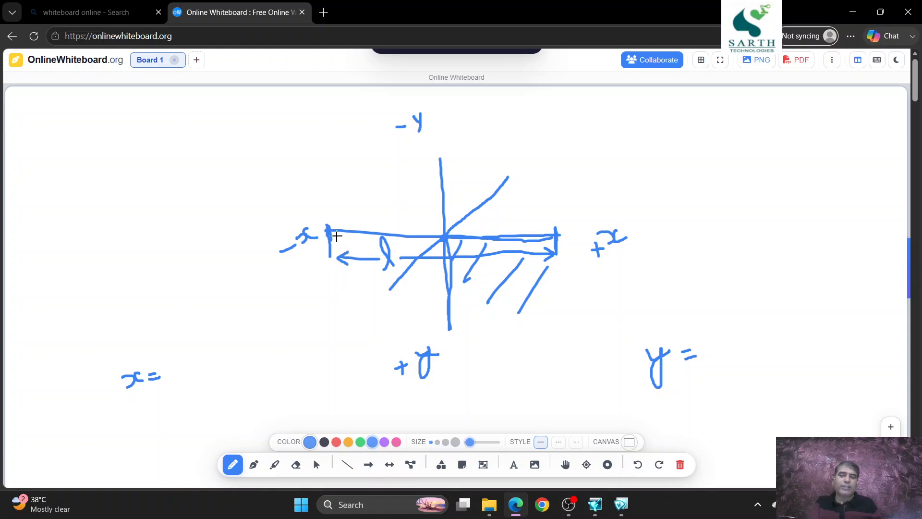
- Handwrite the horizontal line's offsets as y = 0 and x = +l/2 (right) or -l/2 (left), circling the plus sign
left_click_drag(194, 385, 234, 385)
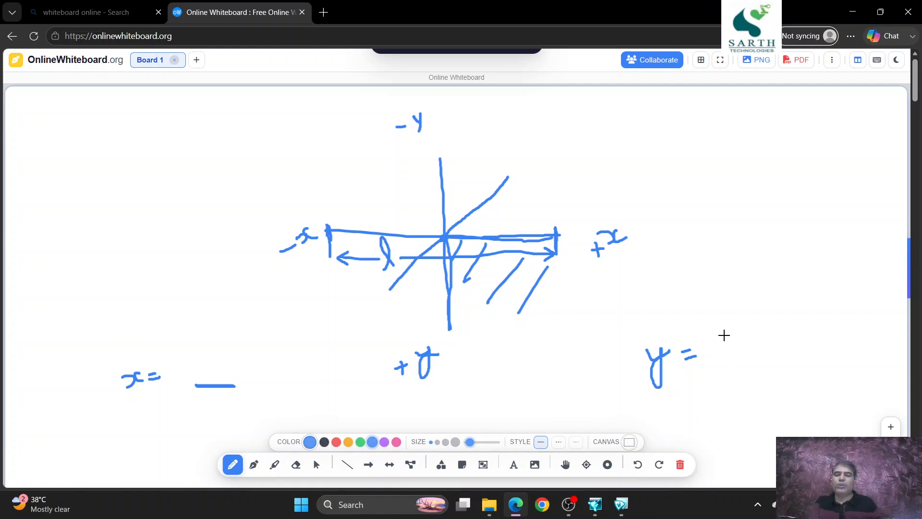
mouse_move(719, 330)
left_mouse_down()
mouse_move(716, 344)
mouse_move(735, 338)
mouse_move(726, 329)
left_mouse_up()
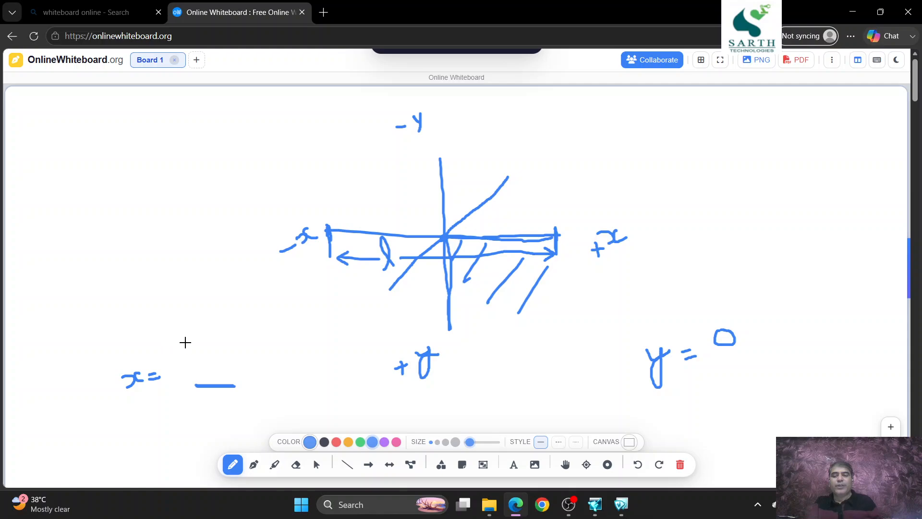
mouse_move(185, 343)
left_mouse_down()
mouse_move(183, 326)
mouse_move(196, 347)
mouse_move(211, 332)
mouse_move(207, 343)
mouse_move(221, 342)
mouse_move(165, 346)
mouse_move(148, 333)
mouse_move(163, 359)
mouse_move(175, 324)
left_mouse_up()
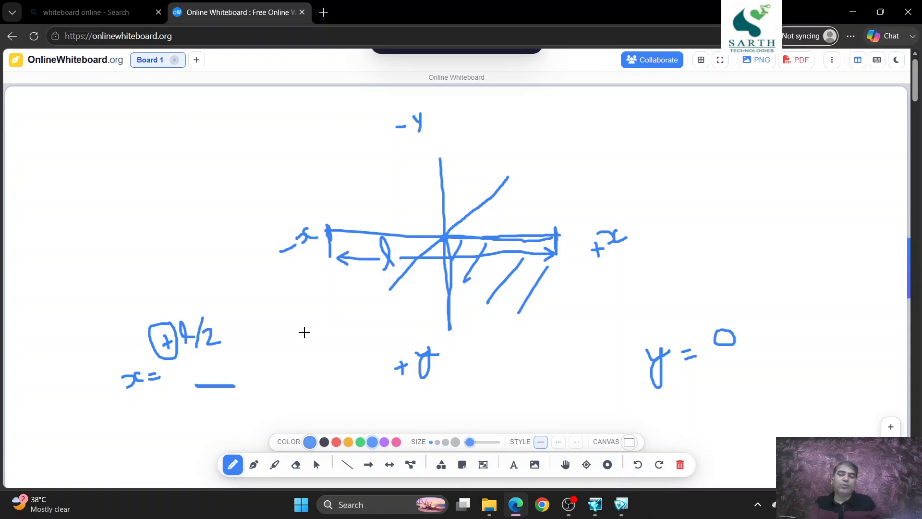
mouse_move(233, 313)
left_mouse_down()
mouse_move(231, 338)
mouse_move(249, 333)
mouse_move(246, 320)
mouse_move(272, 327)
mouse_move(276, 319)
mouse_move(281, 345)
left_mouse_up()
left_click_drag(289, 294, 287, 330)
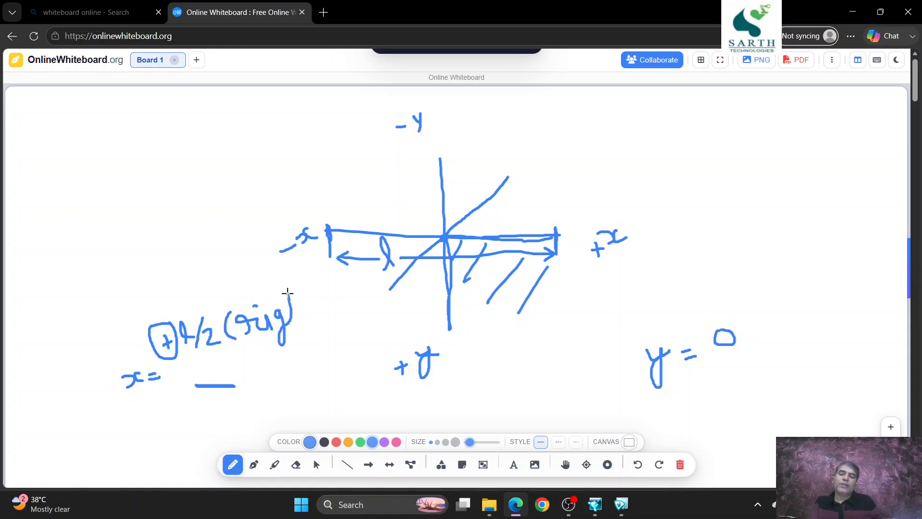
left_click_drag(288, 299, 287, 287)
mouse_move(289, 327)
left_mouse_down()
mouse_move(297, 317)
mouse_move(312, 327)
left_mouse_up()
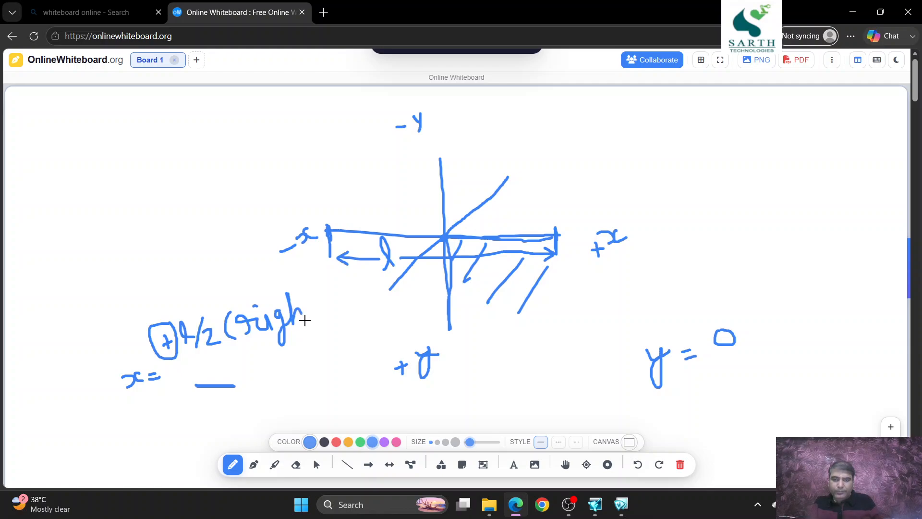
mouse_move(309, 289)
left_mouse_down()
mouse_move(315, 320)
mouse_move(318, 301)
mouse_move(325, 316)
left_mouse_up()
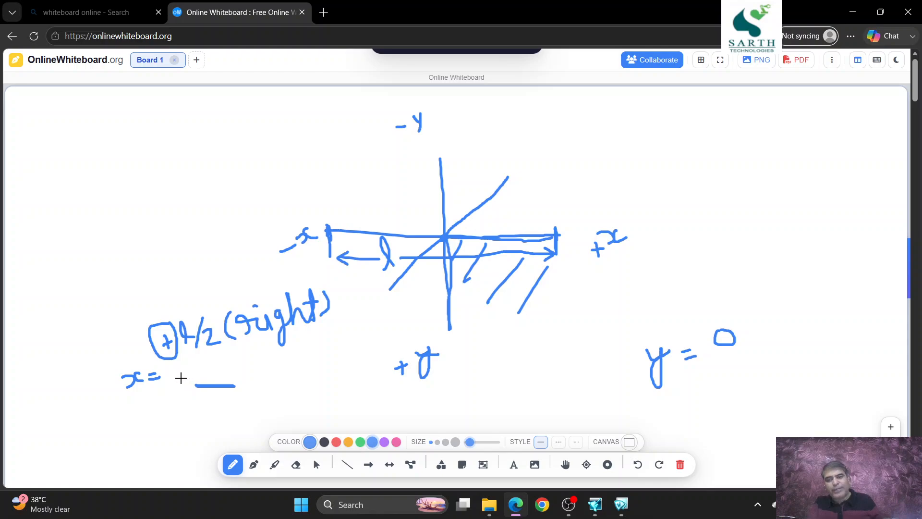
mouse_move(174, 380)
left_mouse_down()
mouse_move(193, 364)
mouse_move(208, 367)
mouse_move(208, 378)
mouse_move(225, 364)
mouse_move(219, 379)
mouse_move(264, 384)
mouse_move(282, 354)
mouse_move(278, 363)
mouse_move(295, 372)
mouse_move(308, 354)
mouse_move(312, 393)
mouse_move(317, 339)
mouse_move(322, 379)
mouse_move(318, 350)
mouse_move(338, 350)
mouse_move(331, 381)
left_mouse_up()
left_click(197, 370)
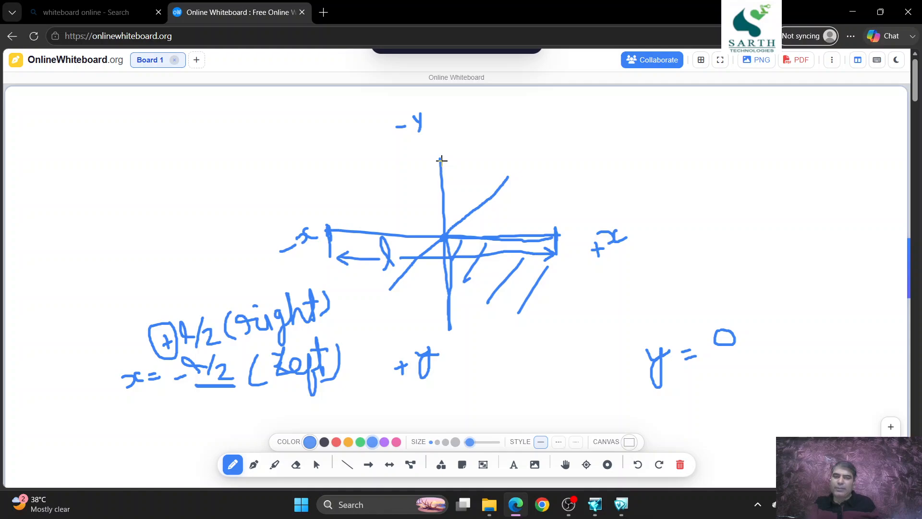
- Retrace the vertical axis line and dimension its length as "l" with arrows toward its upper and lower ends
left_click_drag(442, 159, 445, 335)
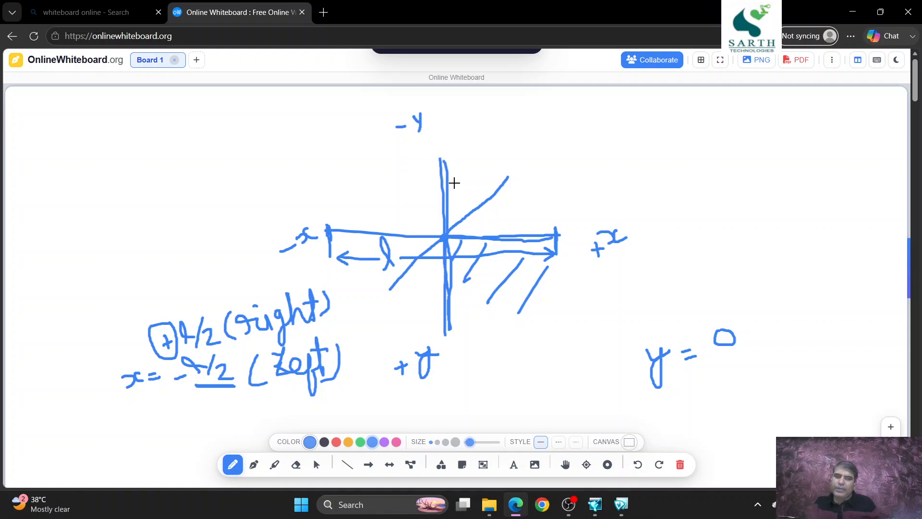
mouse_move(453, 168)
left_mouse_down()
mouse_move(494, 160)
mouse_move(481, 193)
mouse_move(490, 179)
left_mouse_up()
mouse_move(486, 215)
left_mouse_down()
mouse_move(493, 334)
mouse_move(503, 326)
left_mouse_up()
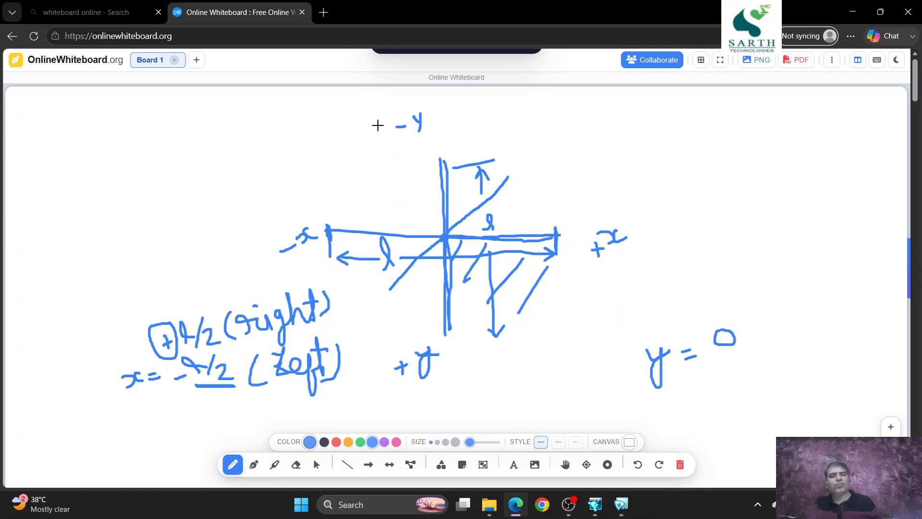
- Label the lower formulas "Hor", add a "Ver" heading above the diagram and write "X = 0" under it
mouse_move(168, 119)
left_mouse_down()
mouse_move(161, 137)
mouse_move(174, 140)
left_mouse_up()
left_click_drag(46, 316, 139, 313)
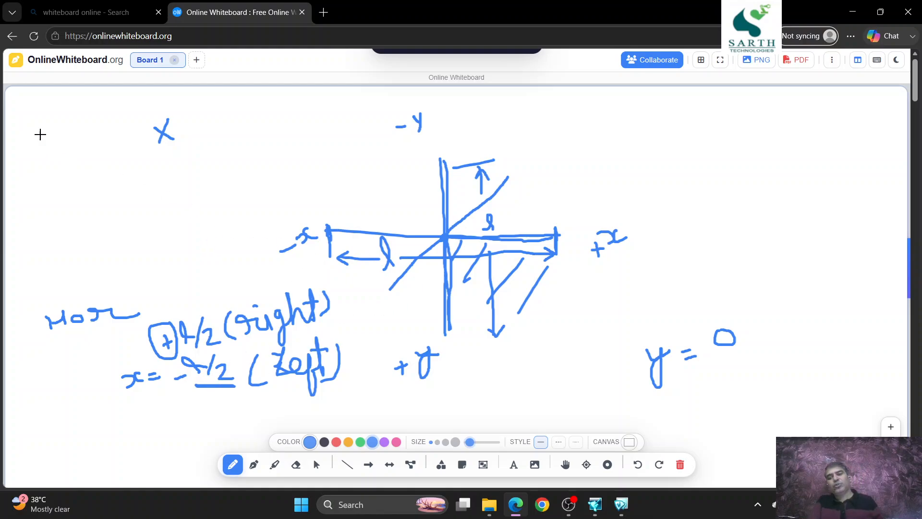
mouse_move(50, 100)
left_mouse_down()
mouse_move(58, 117)
mouse_move(65, 96)
mouse_move(75, 111)
mouse_move(91, 96)
mouse_move(108, 105)
left_mouse_up()
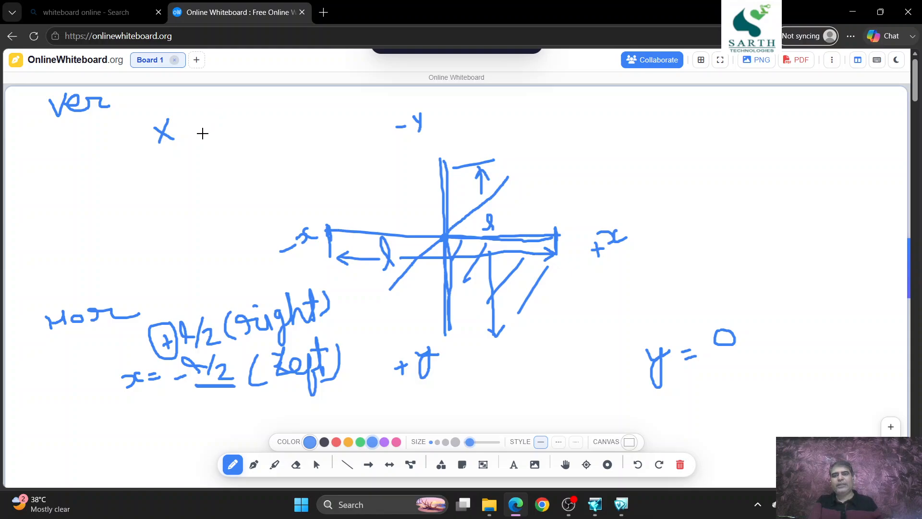
mouse_move(186, 129)
left_mouse_down()
mouse_move(236, 134)
mouse_move(229, 120)
left_mouse_up()
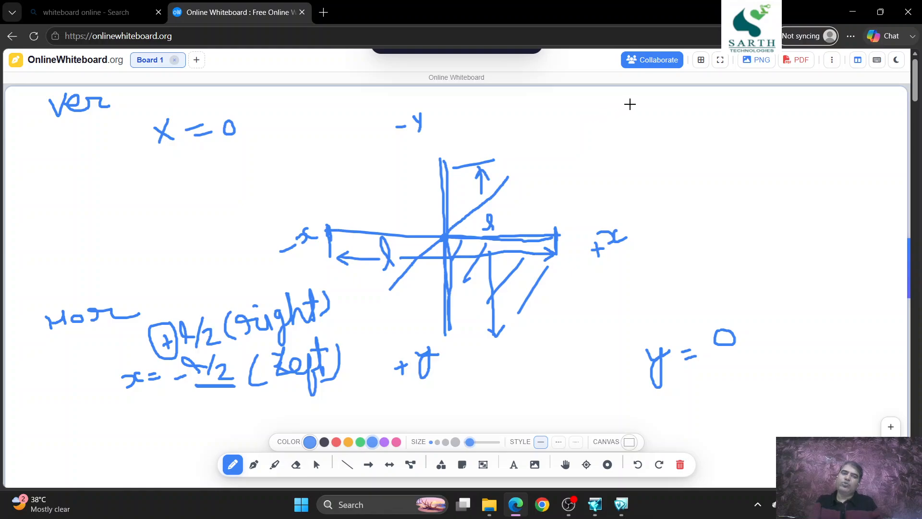
- Handwrite the vertical line's Y offsets as l/2 (Down) and -l/2 (UP) beside "Y =", above and right of the diagram
mouse_move(630, 104)
left_mouse_down()
mouse_move(624, 138)
mouse_move(625, 114)
left_mouse_up()
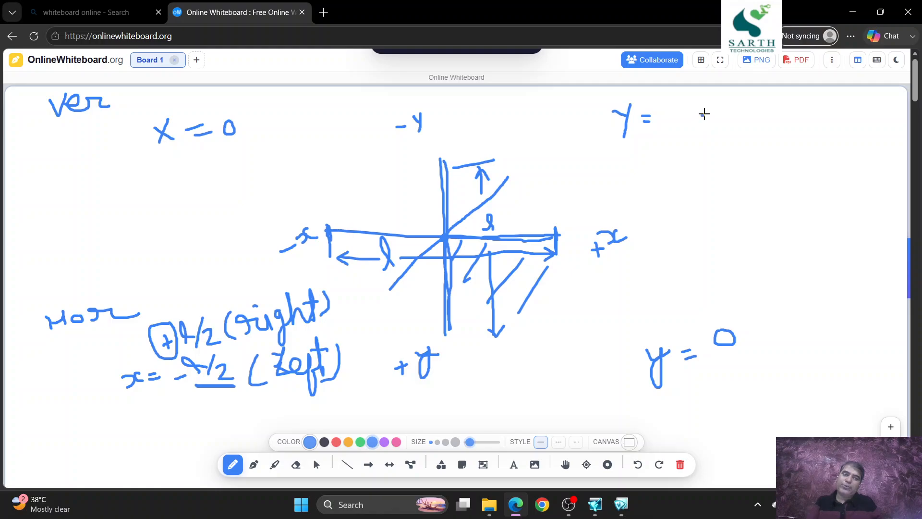
mouse_move(704, 113)
left_mouse_down()
mouse_move(699, 91)
mouse_move(726, 137)
left_mouse_up()
left_click_drag(736, 119, 741, 132)
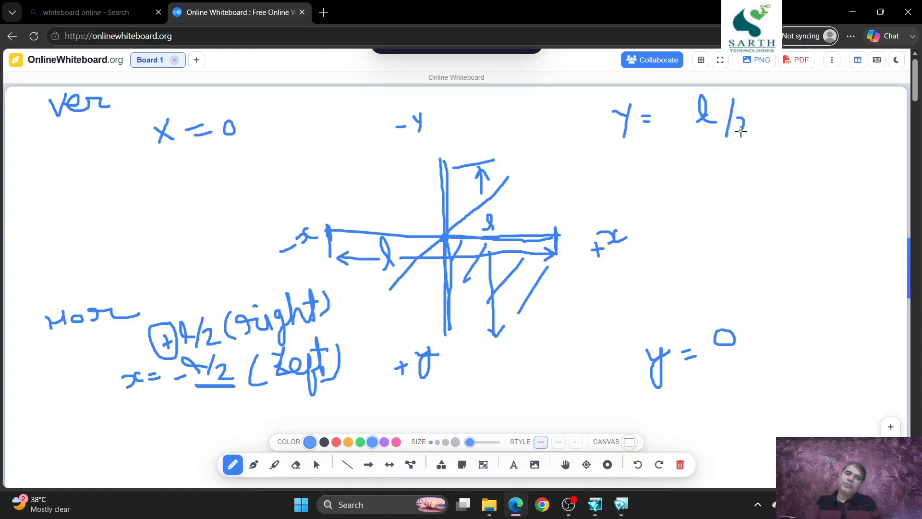
mouse_move(773, 103)
left_mouse_down()
mouse_move(764, 119)
mouse_move(779, 144)
left_mouse_up()
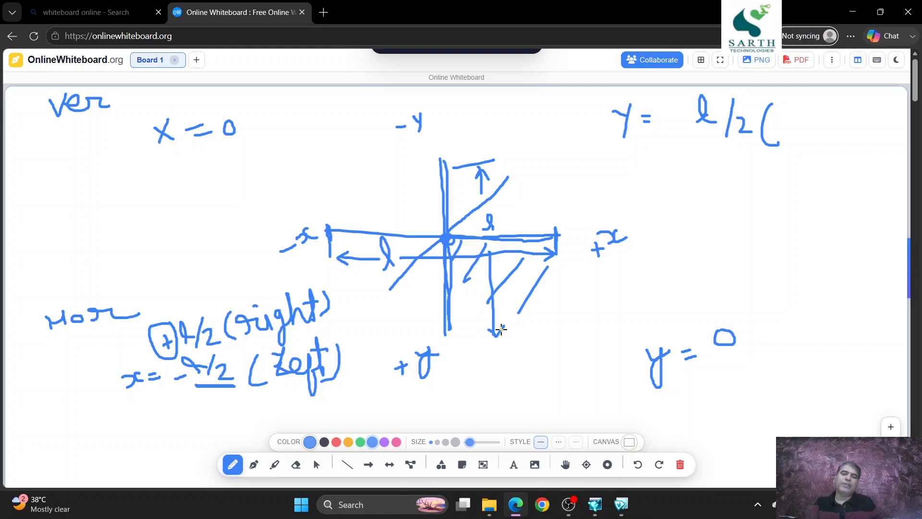
mouse_move(787, 109)
left_mouse_down()
mouse_move(789, 135)
mouse_move(833, 108)
mouse_move(857, 111)
mouse_move(853, 134)
left_mouse_up()
mouse_move(679, 176)
left_mouse_down()
mouse_move(717, 172)
mouse_move(732, 186)
mouse_move(807, 181)
mouse_move(817, 157)
mouse_move(829, 173)
mouse_move(849, 159)
mouse_move(837, 172)
left_mouse_up()
left_click(711, 176)
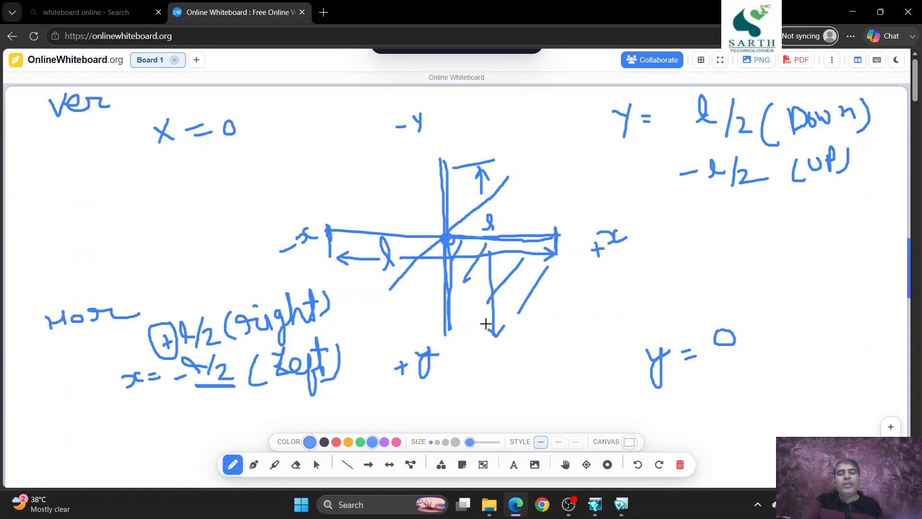
left_click_drag(490, 302, 491, 333)
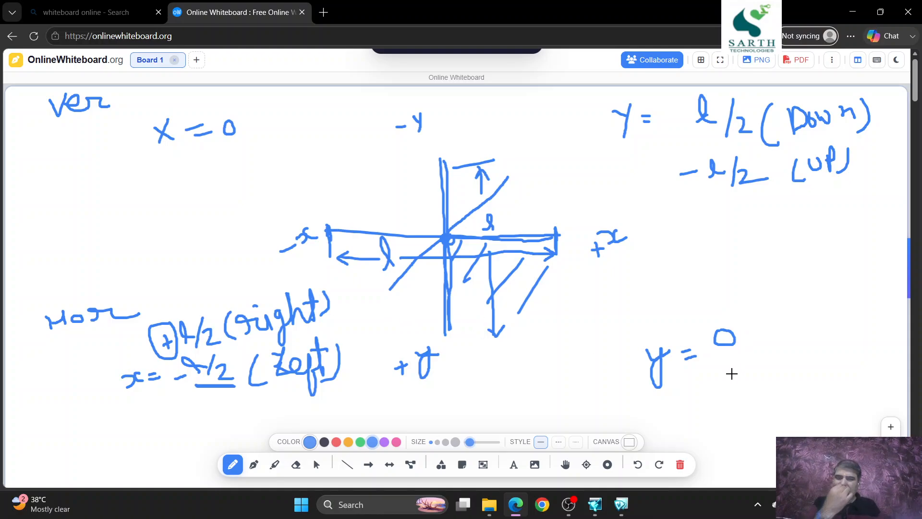
- Return to InTouch, change from runtime to development mode, and move the horizontal line and the rectangle slightly down
left_click(853, 13)
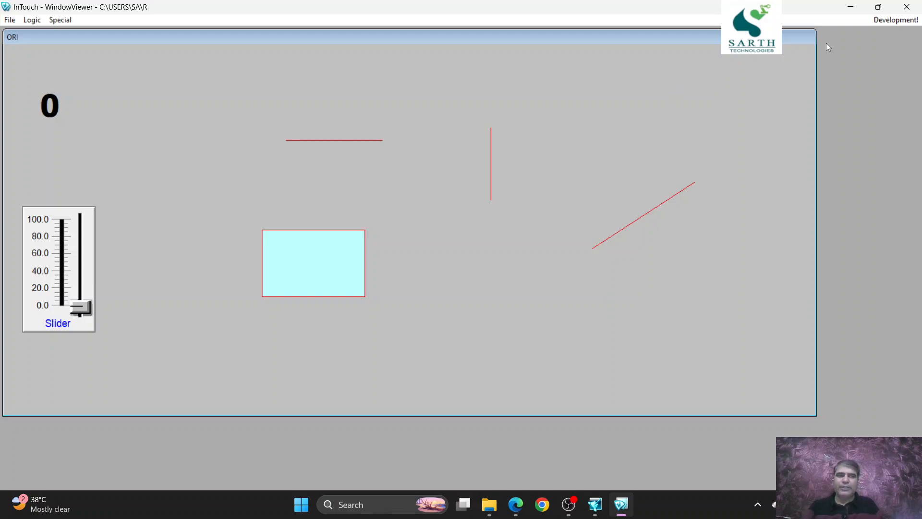
left_click(885, 21)
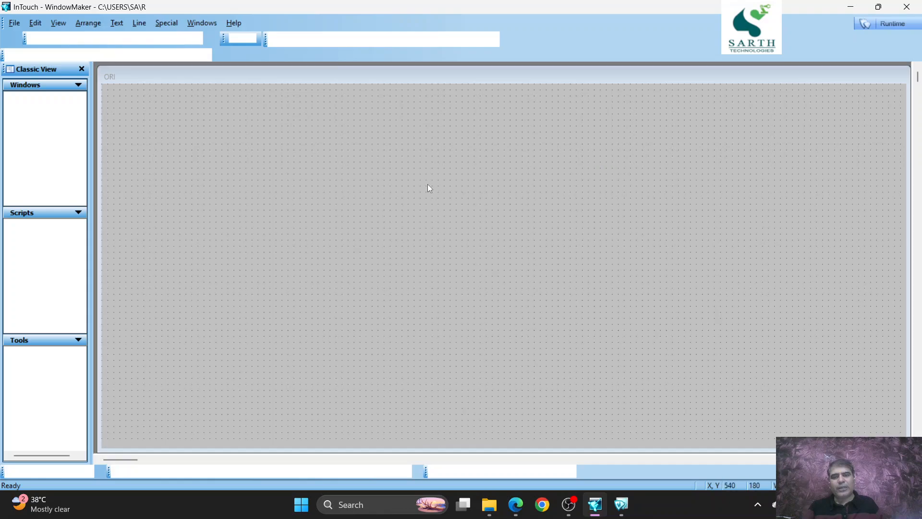
mouse_move(426, 180)
left_mouse_down()
mouse_move(407, 175)
mouse_move(429, 197)
left_mouse_up()
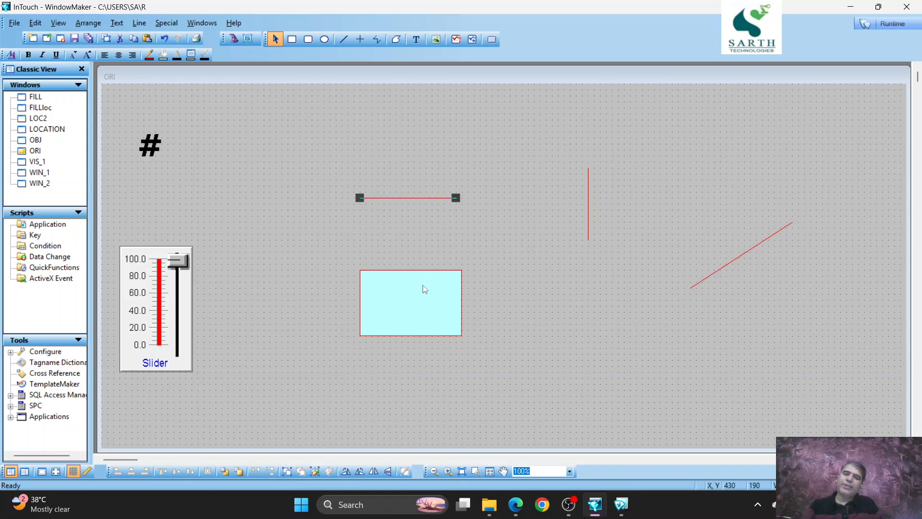
left_click_drag(423, 288, 423, 306)
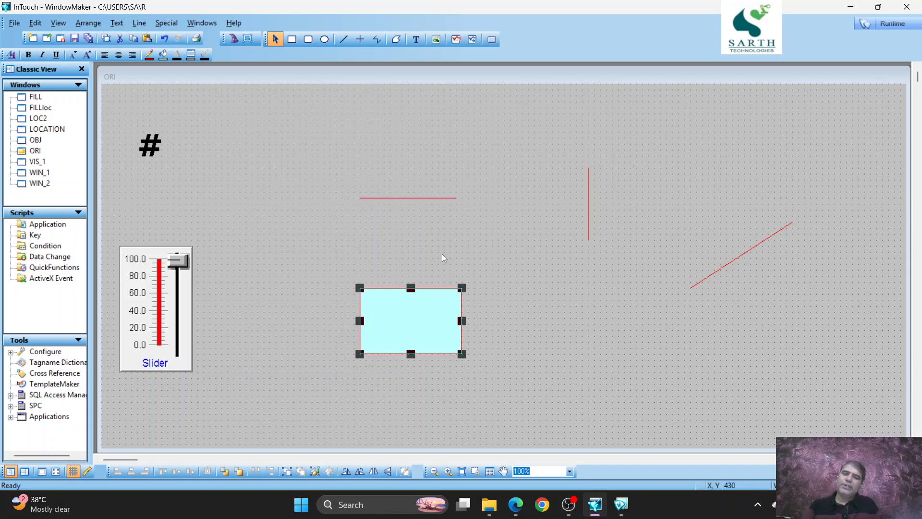
- Try to remove the Orientation link from the rectangle
double_click(422, 316)
left_click(410, 315)
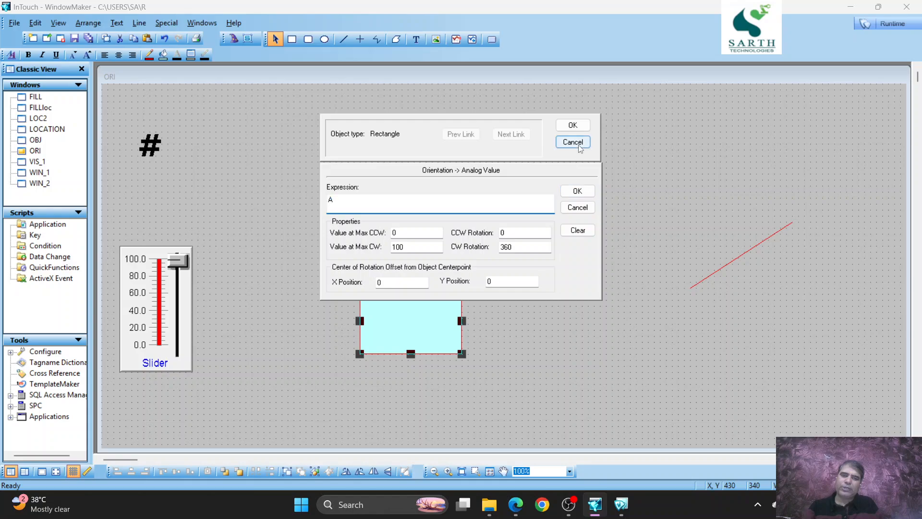
left_click(573, 142)
double_click(406, 317)
left_click(401, 316)
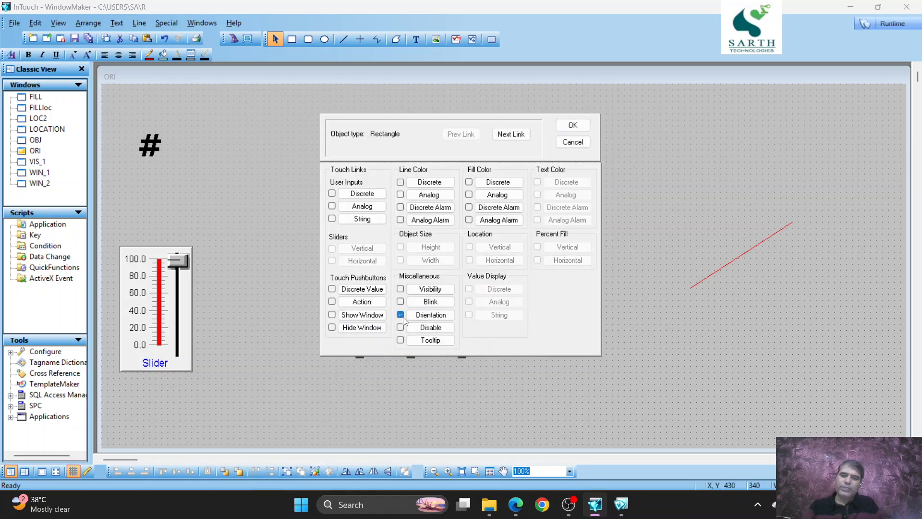
left_click(572, 142)
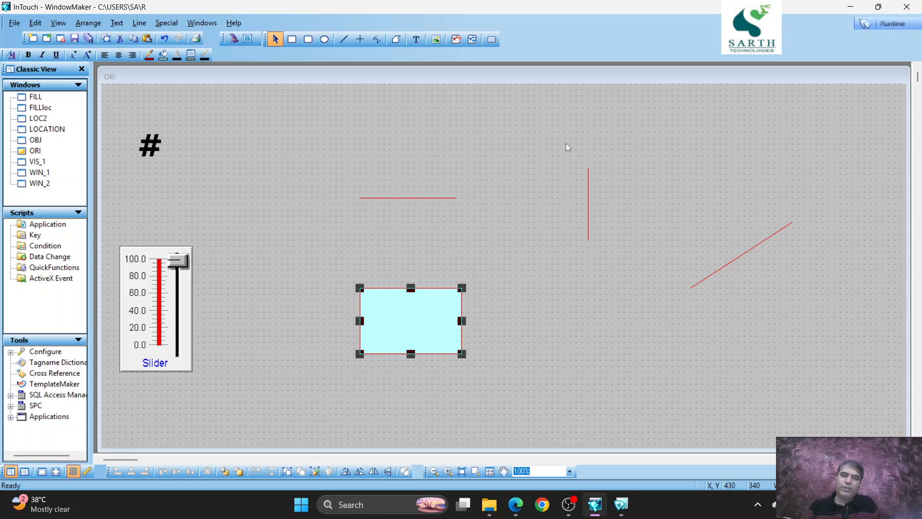
- Remove the Orientation link from the vertical line and from the diagonal line
left_click(588, 198)
double_click(589, 197)
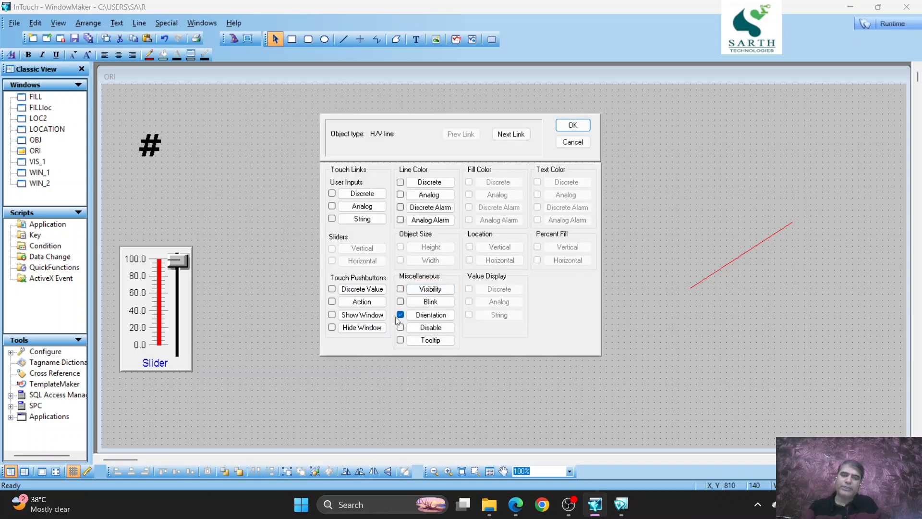
left_click(575, 126)
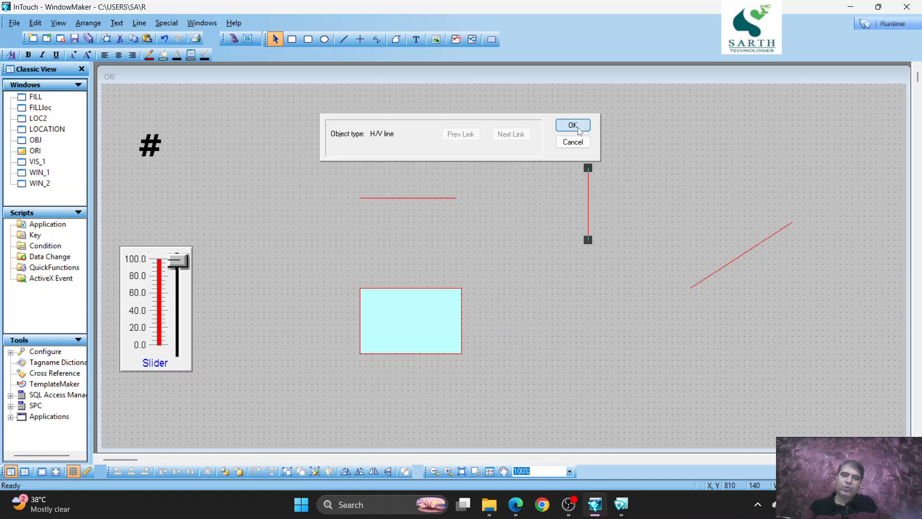
left_click(719, 269)
double_click(719, 269)
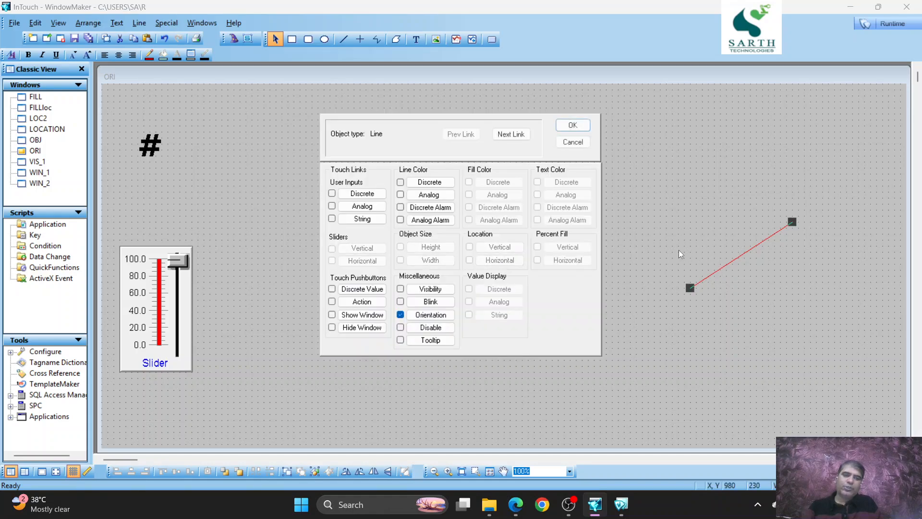
left_click(401, 315)
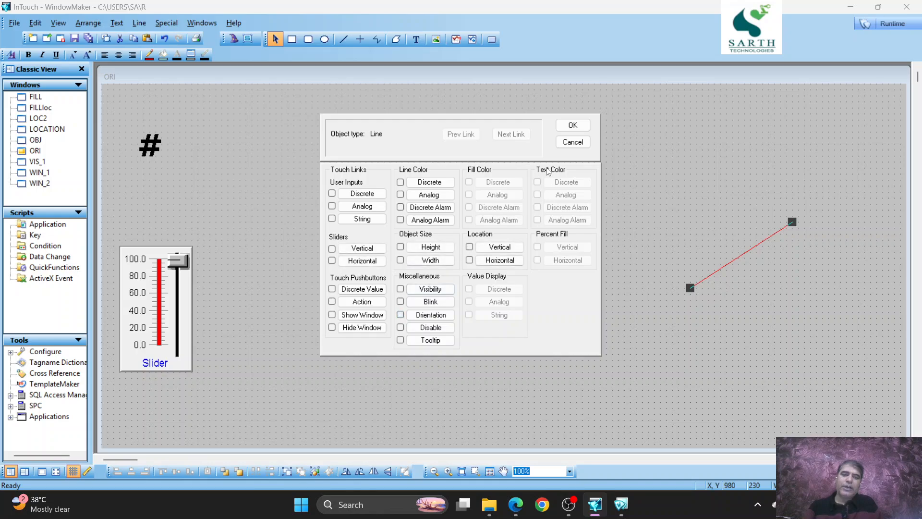
left_click(572, 126)
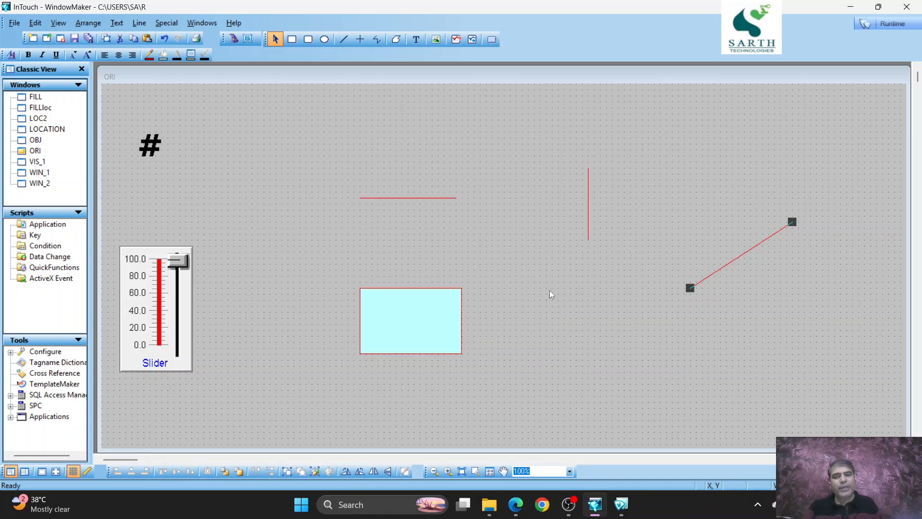
- Set the horizontal line's Orientation center-of-rotation X Position offset to 80
left_click(395, 199)
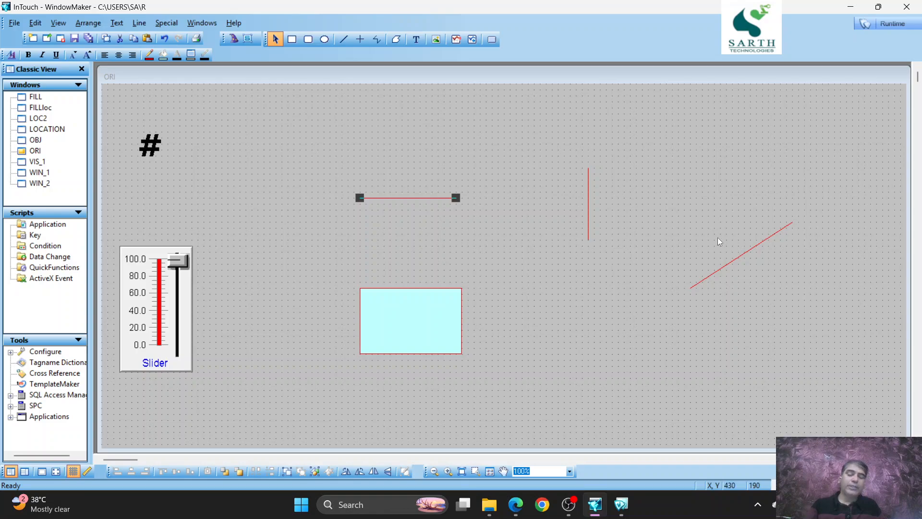
double_click(421, 198)
left_click(435, 315)
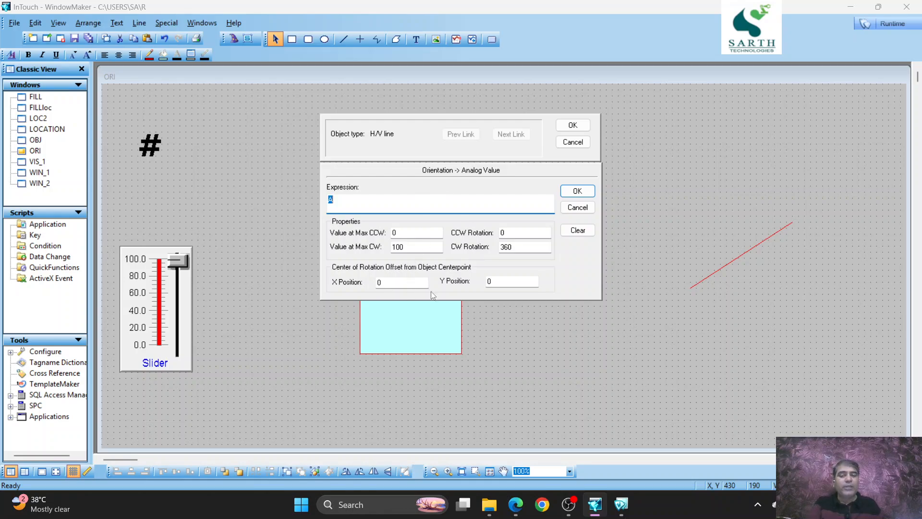
double_click(378, 283)
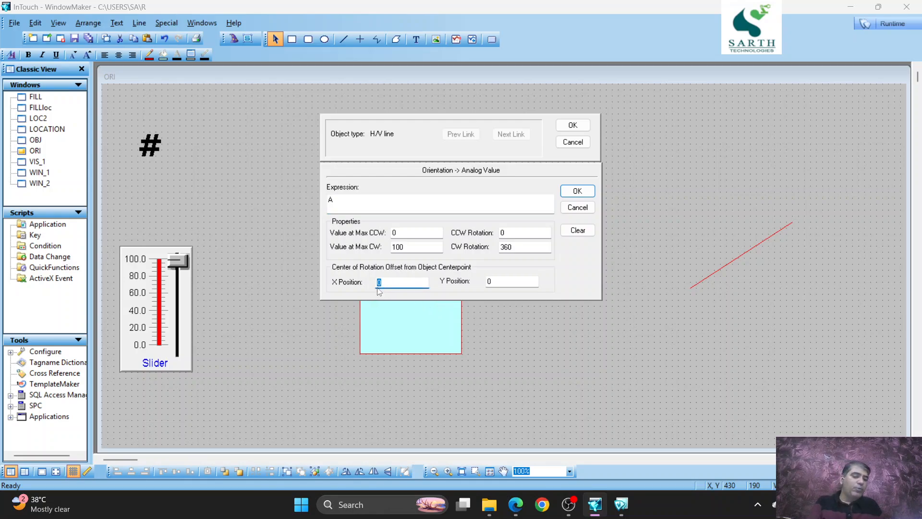
type("8")
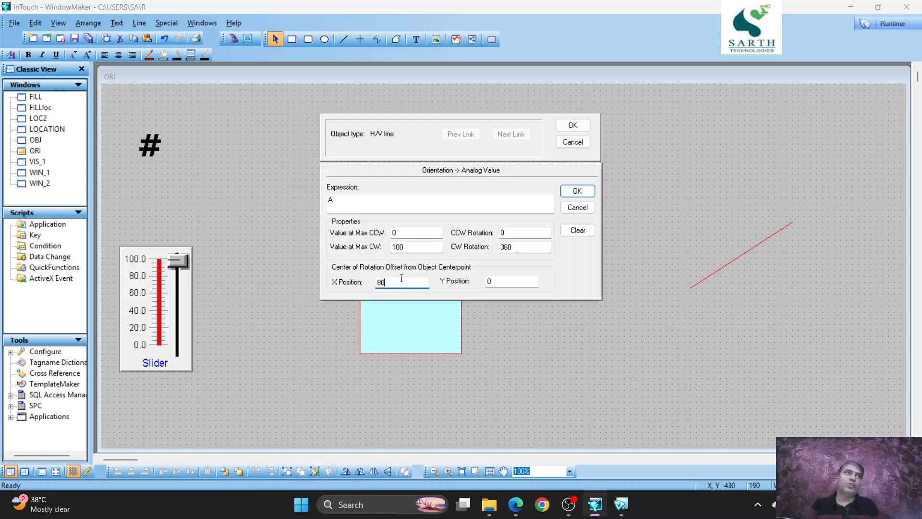
left_click(573, 125)
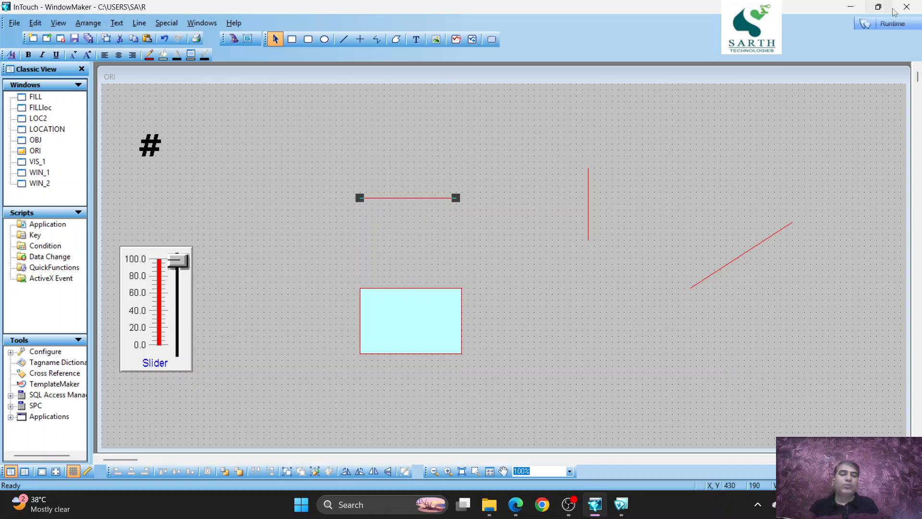
- Test the horizontal line's rotation about the 80 X offset with the slider in runtime, and return to development mode
left_click(901, 24)
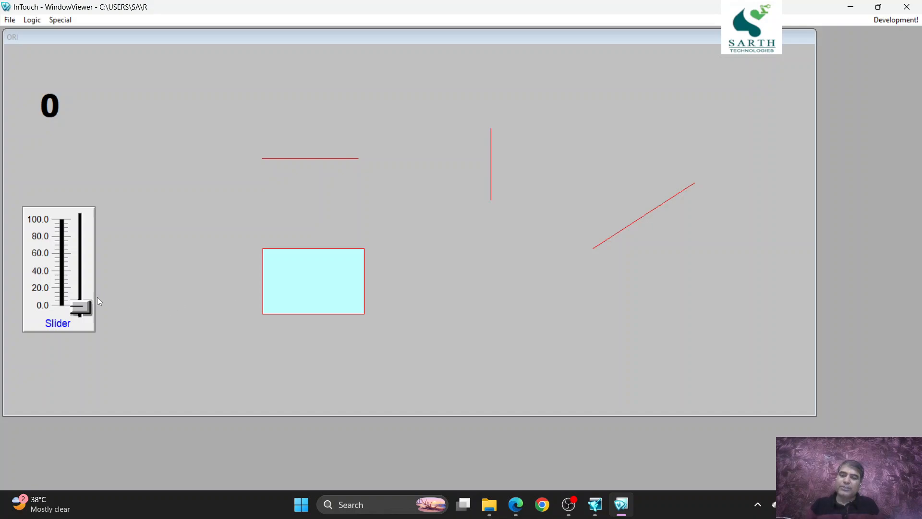
left_click_drag(85, 298, 165, 319)
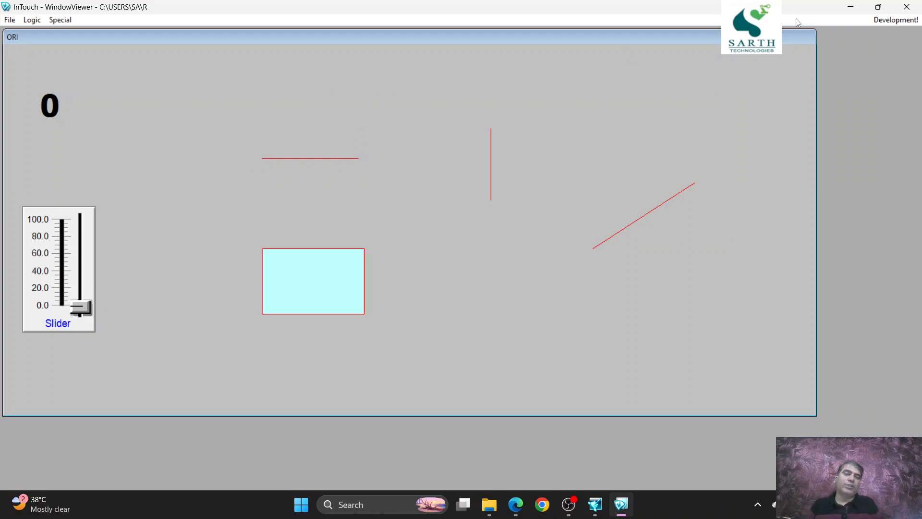
left_click(895, 20)
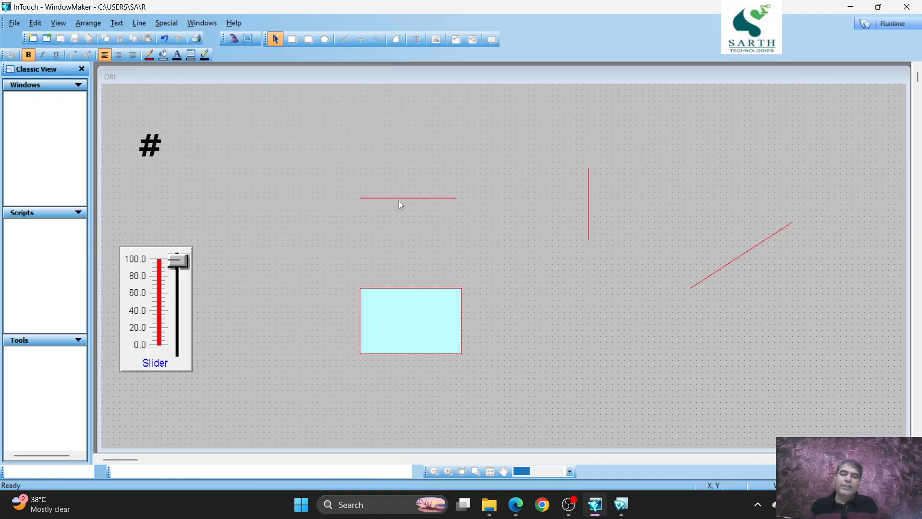
- Change the horizontal line's Orientation X Position offset to -80
double_click(399, 199)
left_click(423, 315)
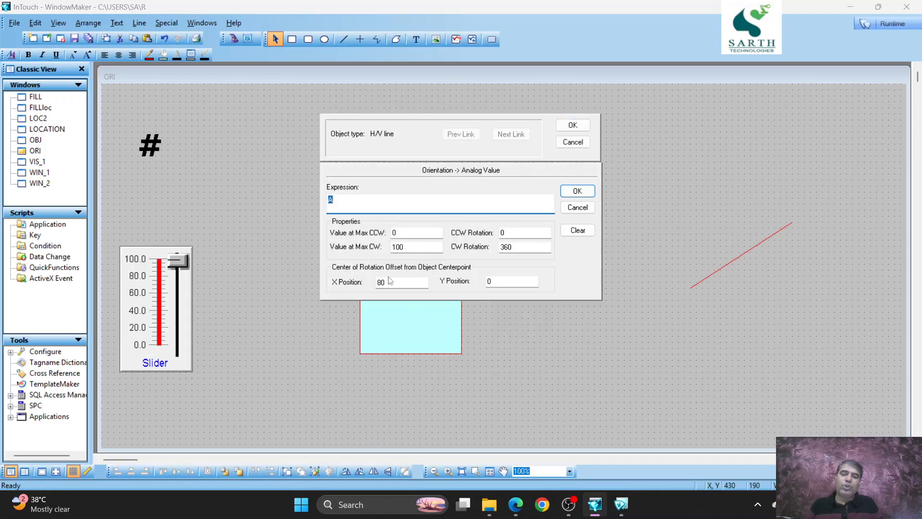
left_click(377, 283)
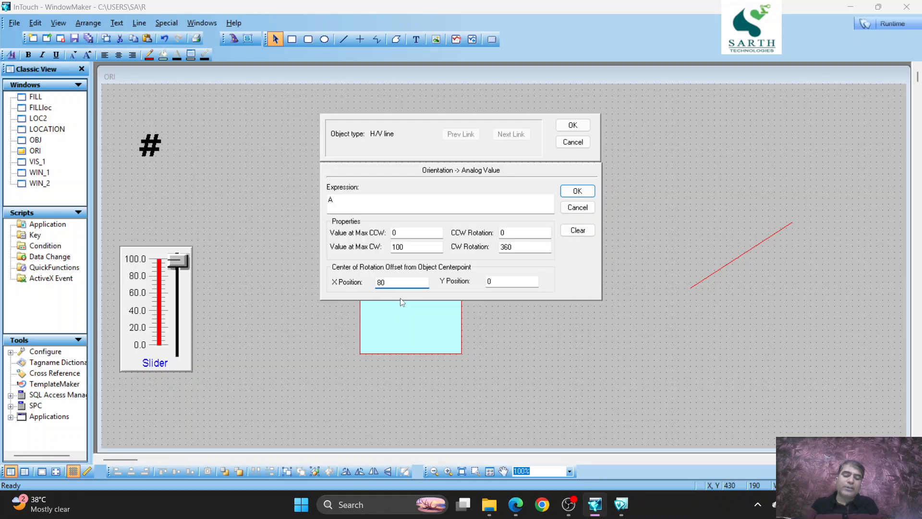
left_click(573, 125)
- Run the window, sweep the slider to check the horizontal line's rotation about the -80 X offset, and return to development mode
left_click(892, 24)
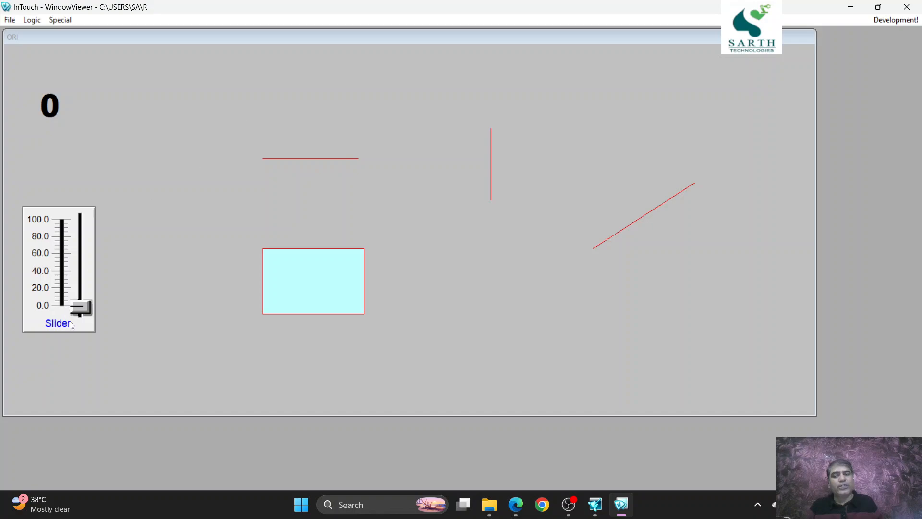
left_click_drag(83, 307, 145, 315)
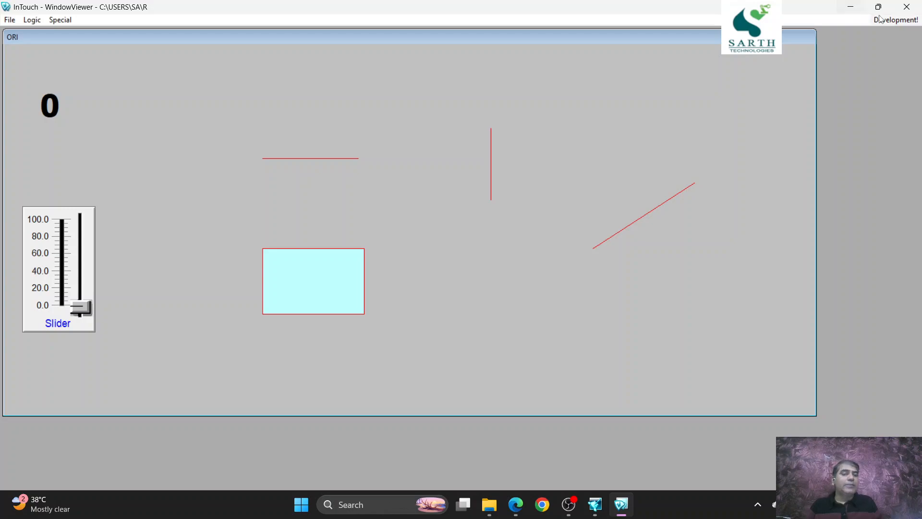
left_click(896, 20)
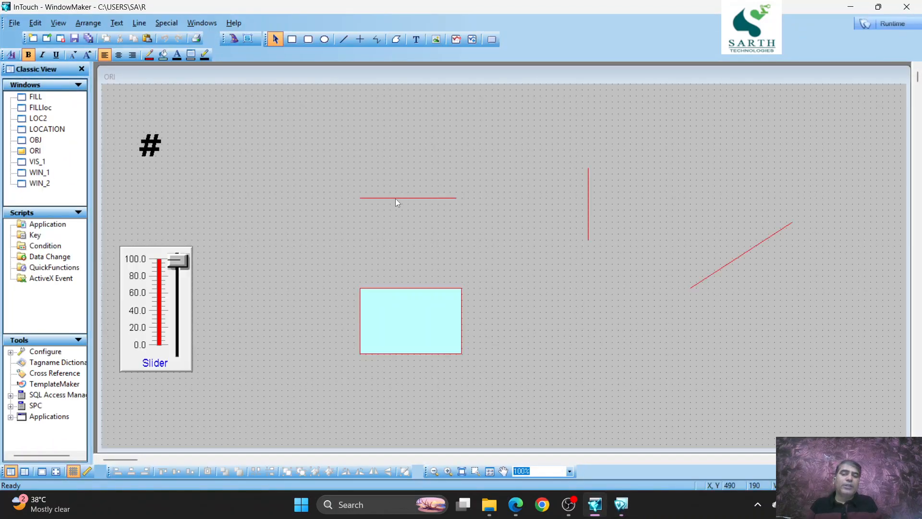
- Set the X Position offset in the horizontal line's Orientation link to 120
double_click(396, 198)
left_click(428, 316)
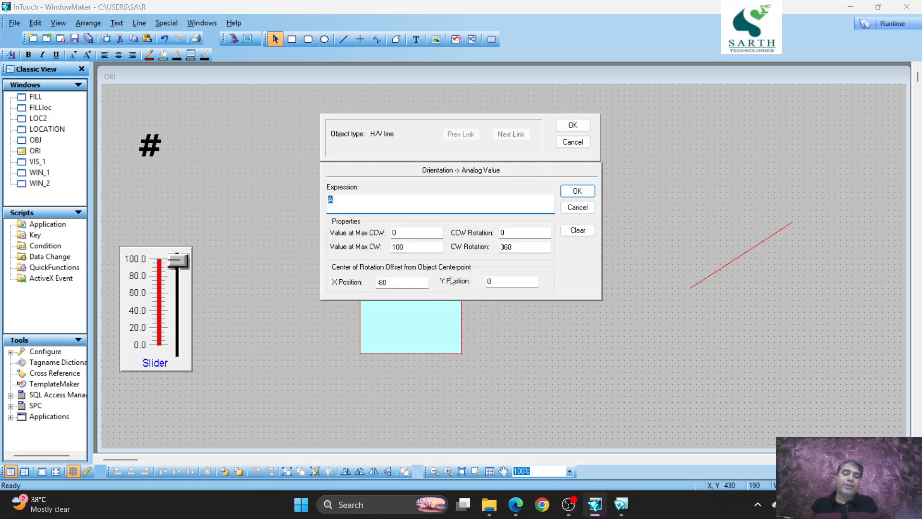
double_click(397, 283)
type("120")
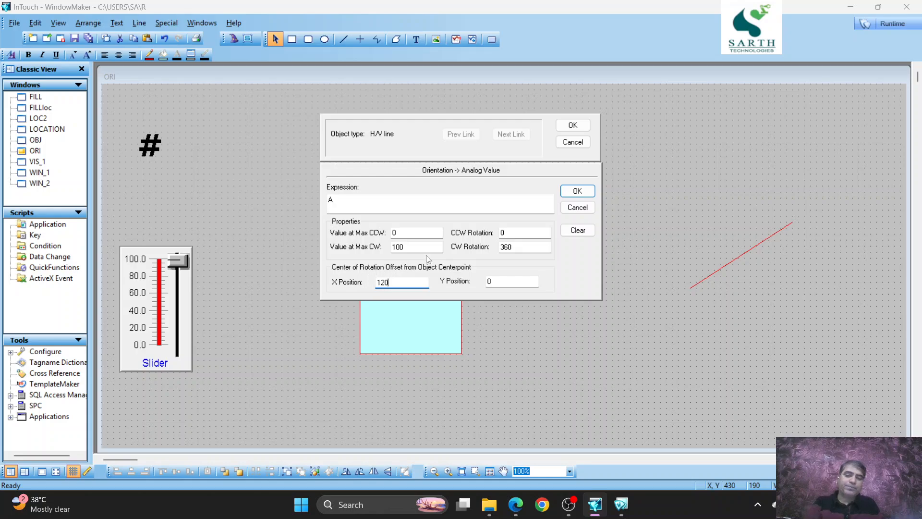
left_click(573, 125)
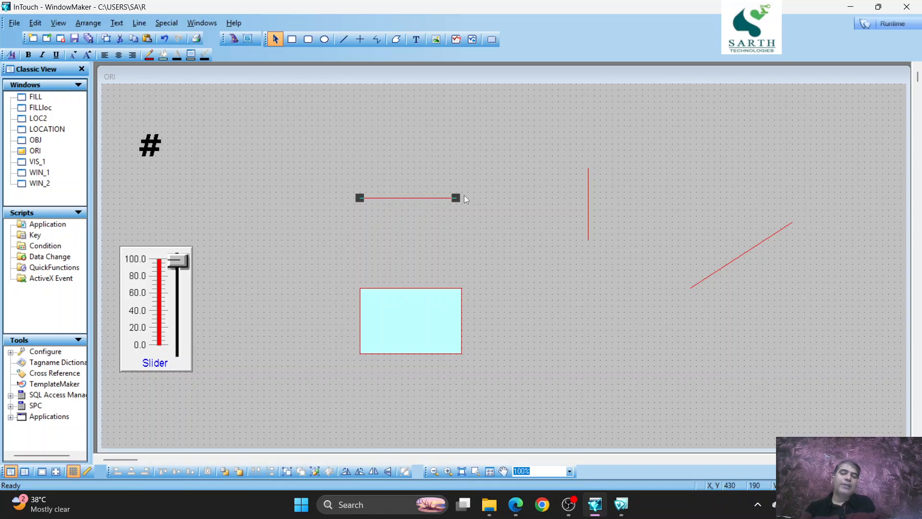
- Check in runtime how the slider rotates the horizontal line with the 120 X offset, and return to development mode
left_click(893, 24)
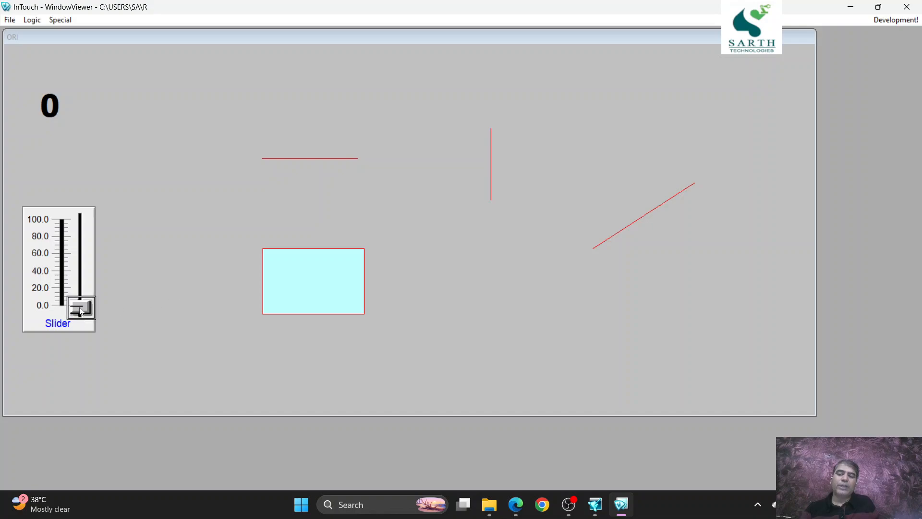
left_click_drag(81, 301, 178, 314)
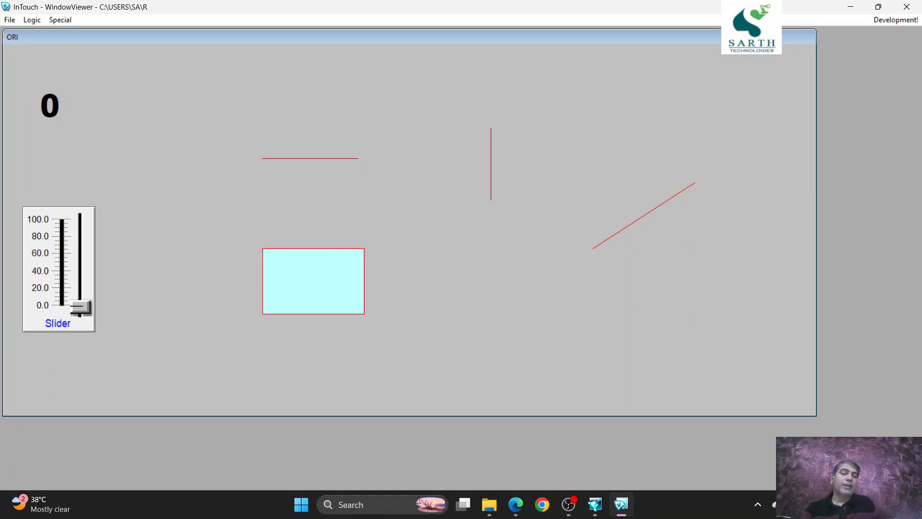
left_click(896, 20)
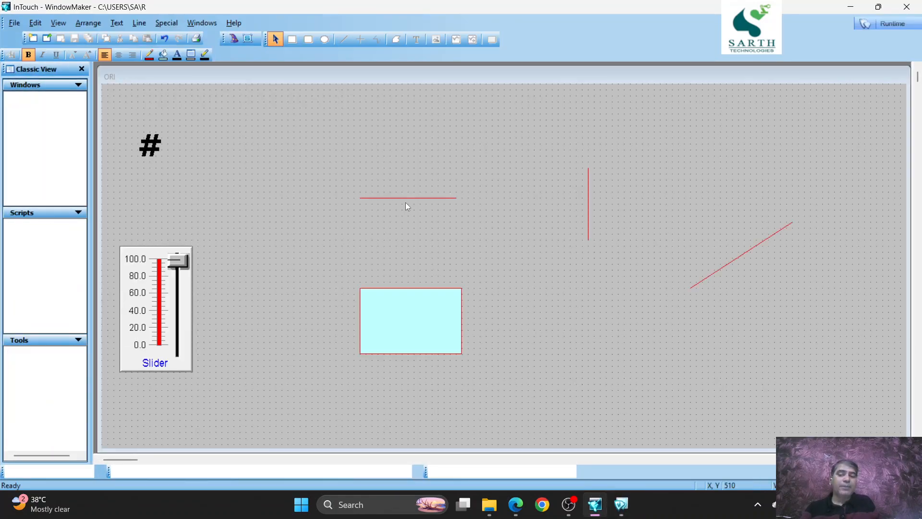
- Set the horizontal line's Orientation X Position offset to 40
double_click(405, 198)
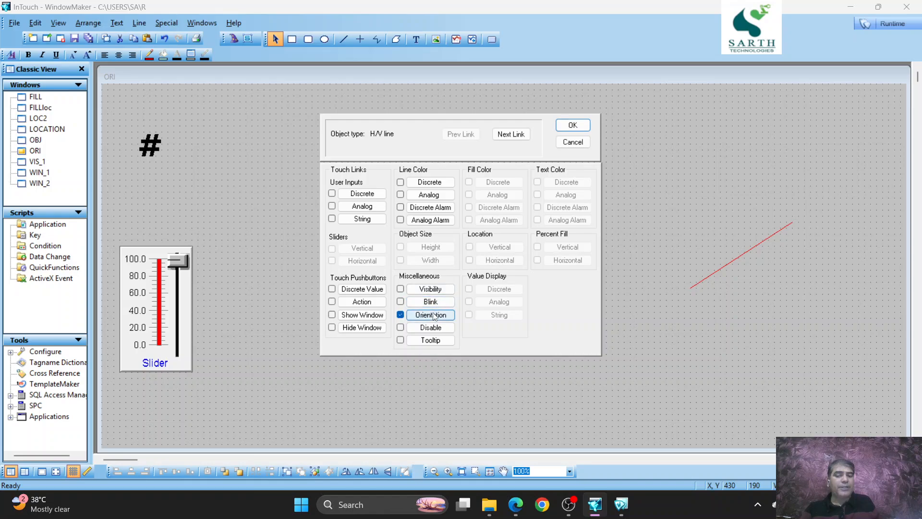
left_click(434, 315)
double_click(403, 282)
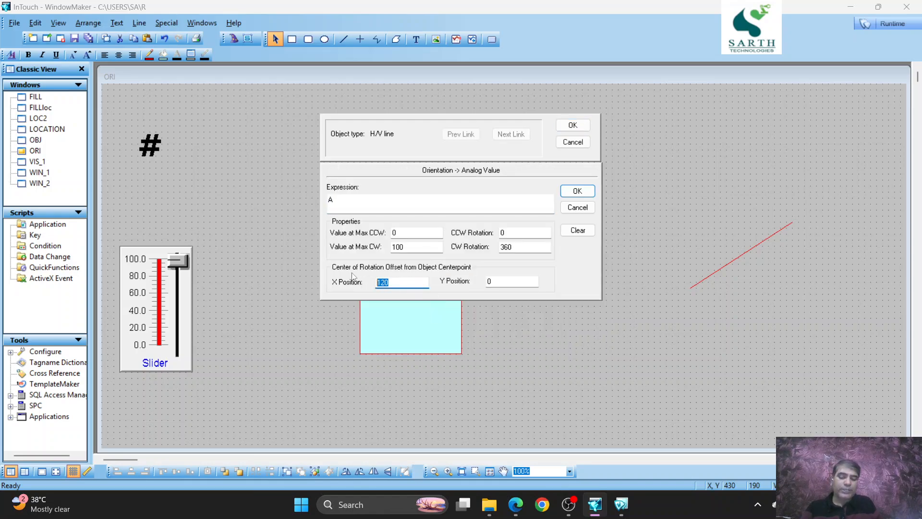
type("40")
left_click(571, 126)
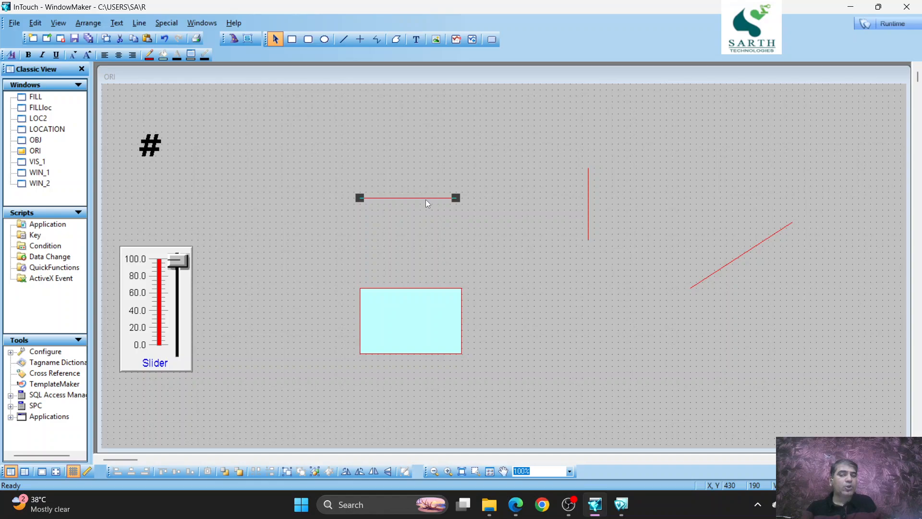
- Test the horizontal line's rotation about the 40 X offset with the slider in runtime, and return to development mode
left_click(889, 24)
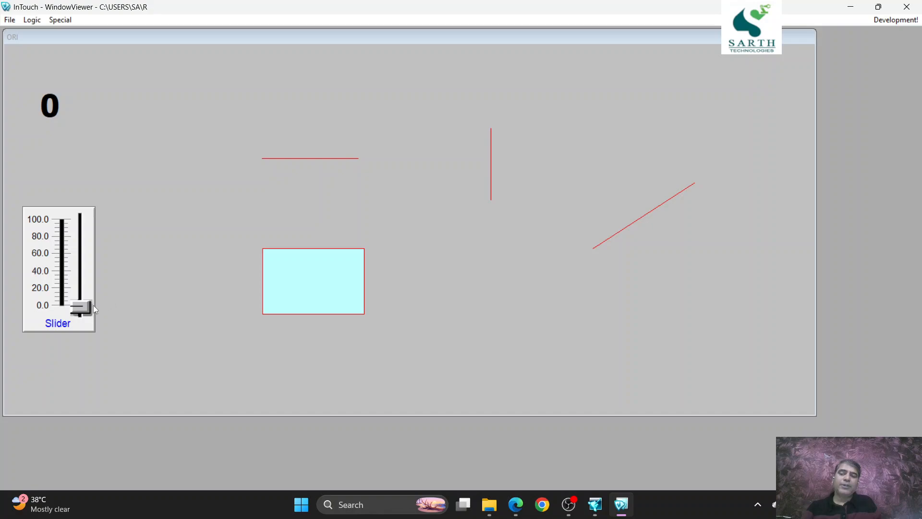
left_click_drag(94, 308, 129, 334)
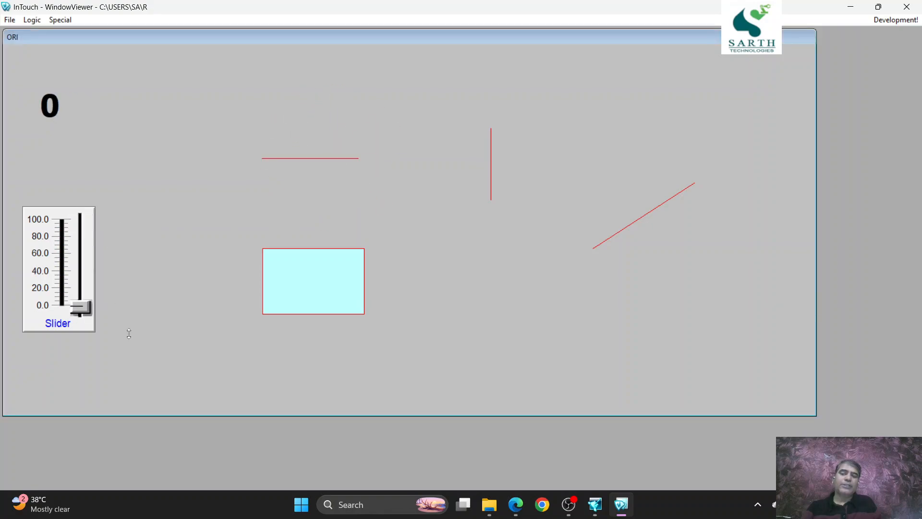
left_click(897, 22)
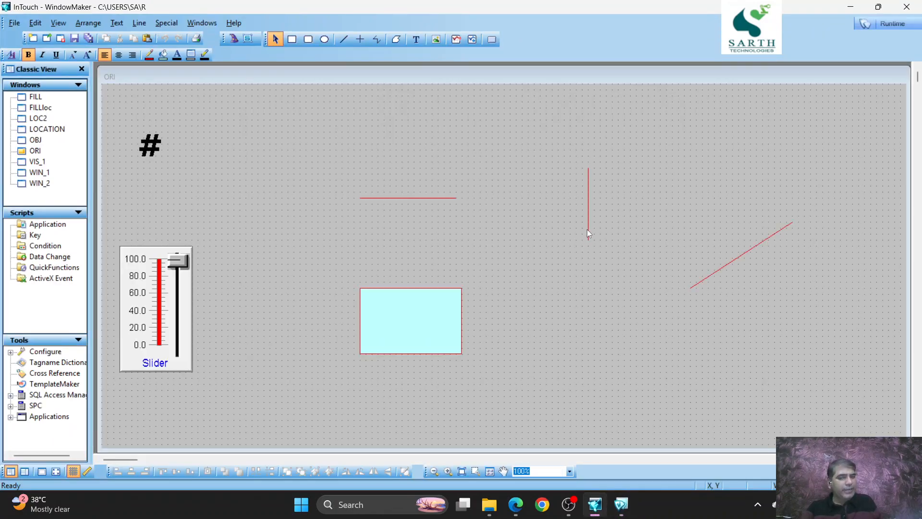
- Add an Orientation link with expression A to the vertical line, setting its center-of-rotation Y Position offset to 60
double_click(588, 218)
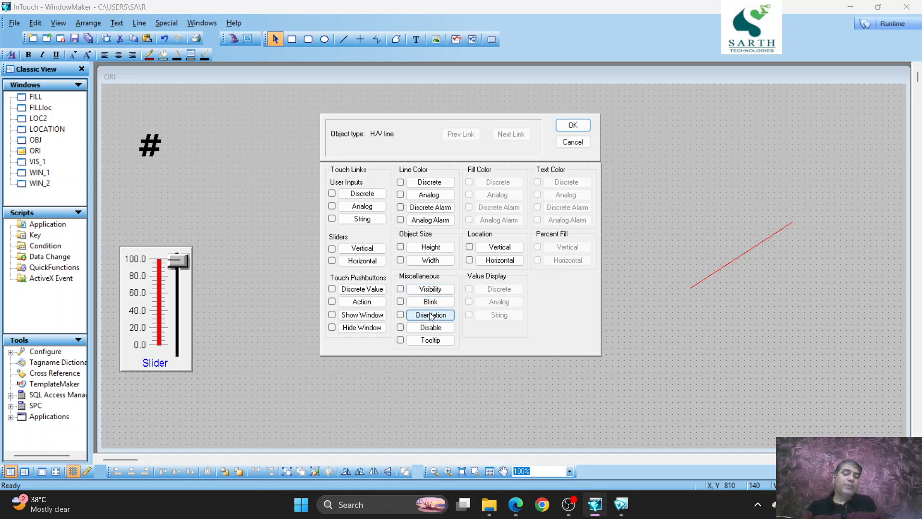
left_click(431, 315)
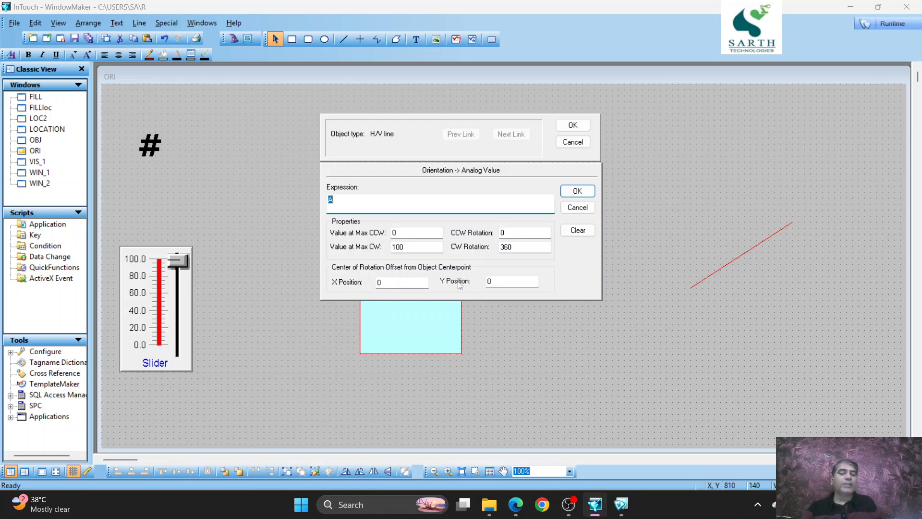
double_click(507, 281)
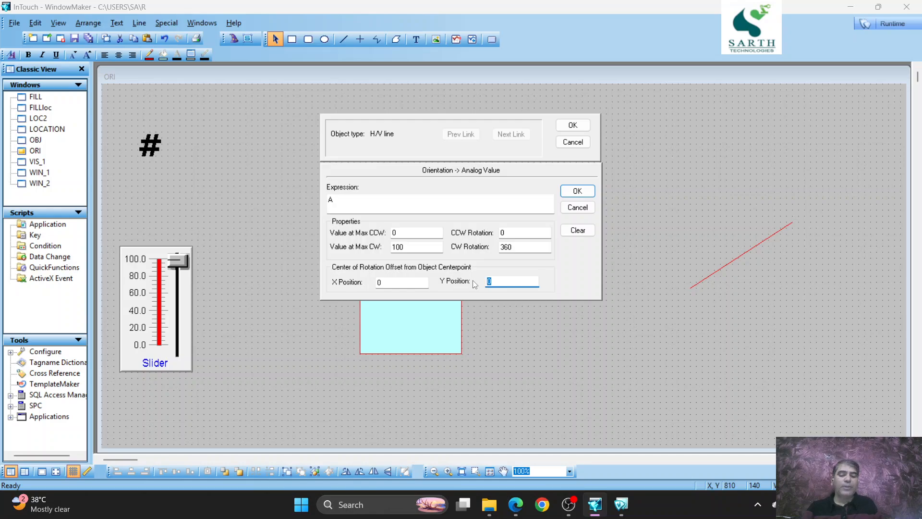
type("6")
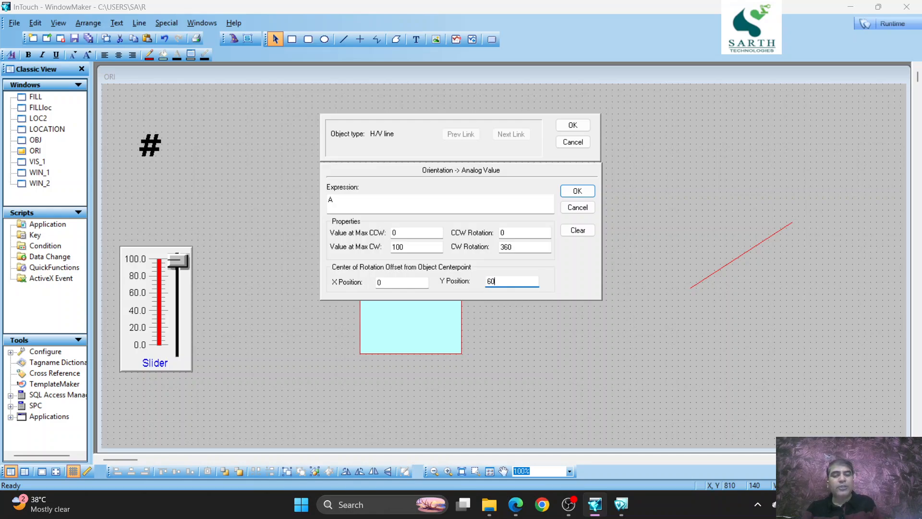
type("0")
left_click(573, 125)
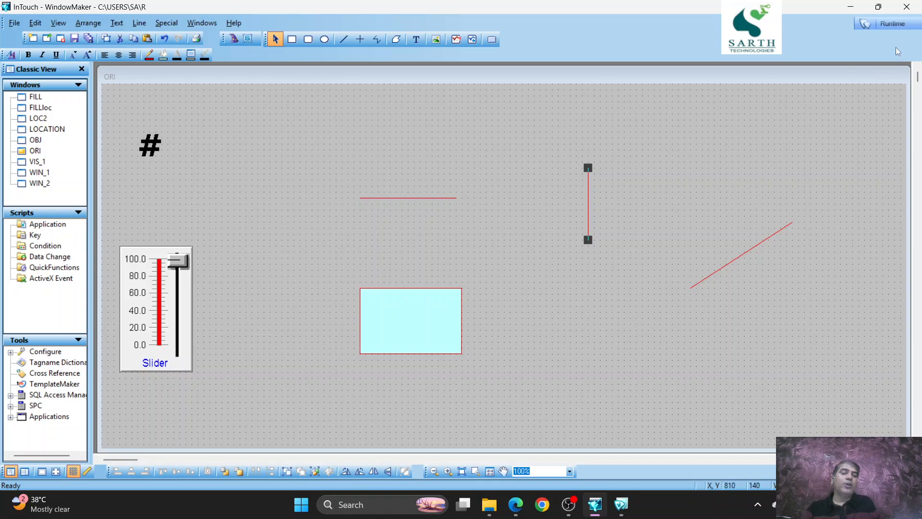
- Test the vertical line's rotation about the 60 Y offset with the slider in runtime, and return to development mode
left_click(893, 24)
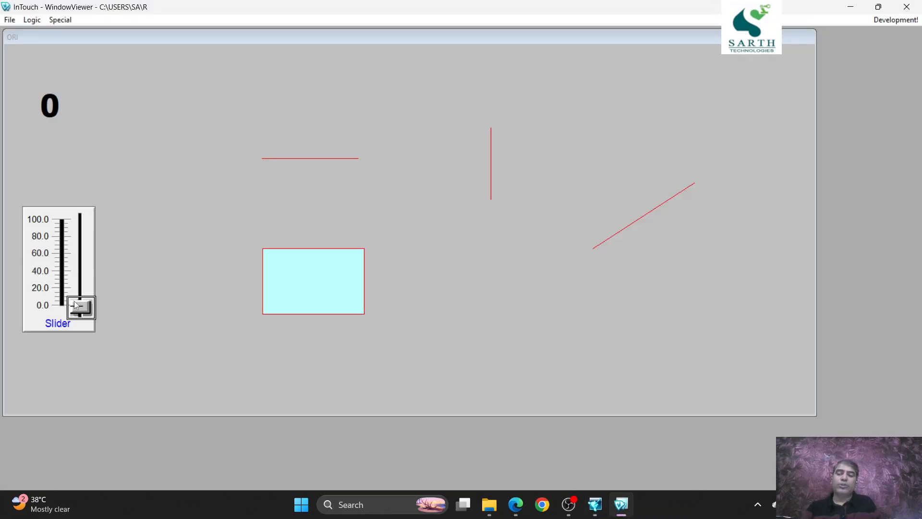
left_click_drag(76, 305, 120, 319)
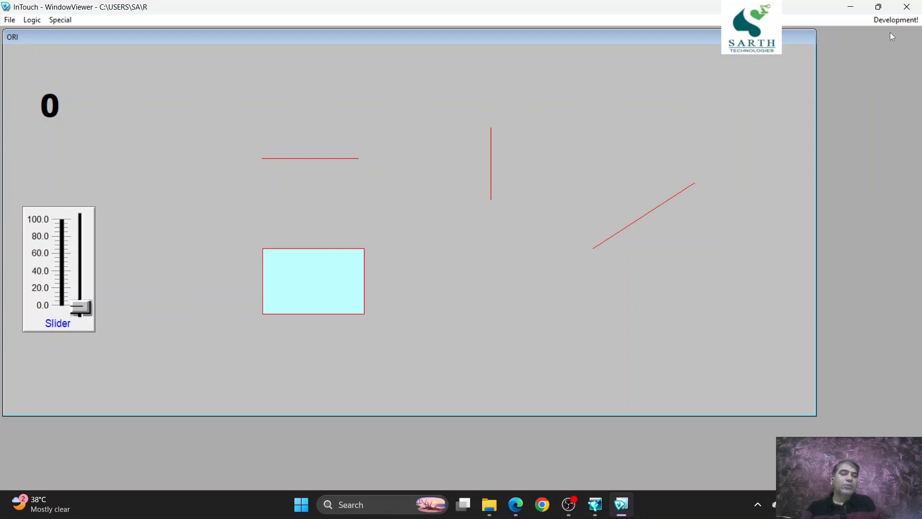
left_click(896, 19)
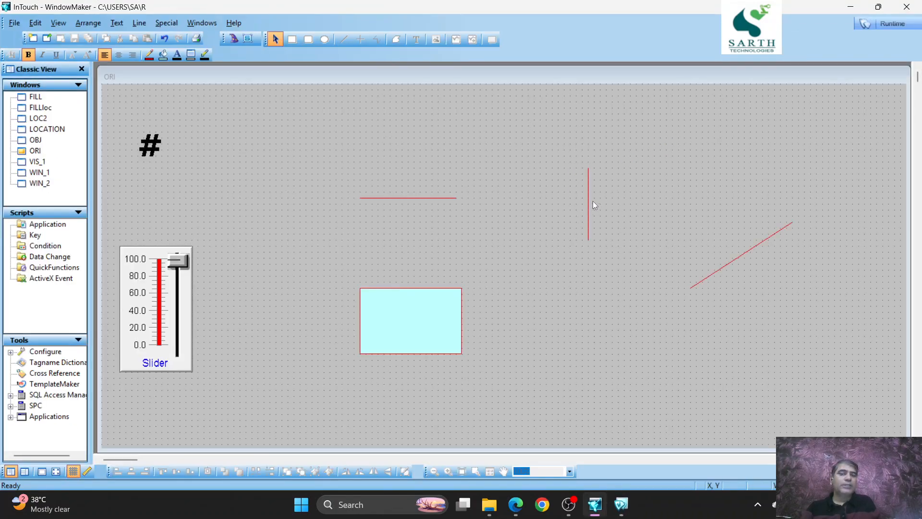
- Set the vertical line's Orientation center-of-rotation Y Position offset to 40
double_click(588, 198)
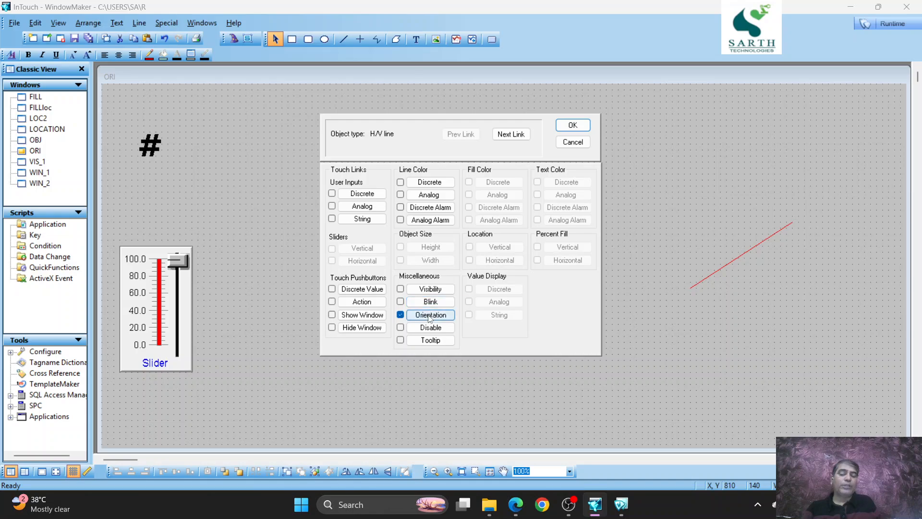
left_click(430, 315)
double_click(499, 281)
type("60")
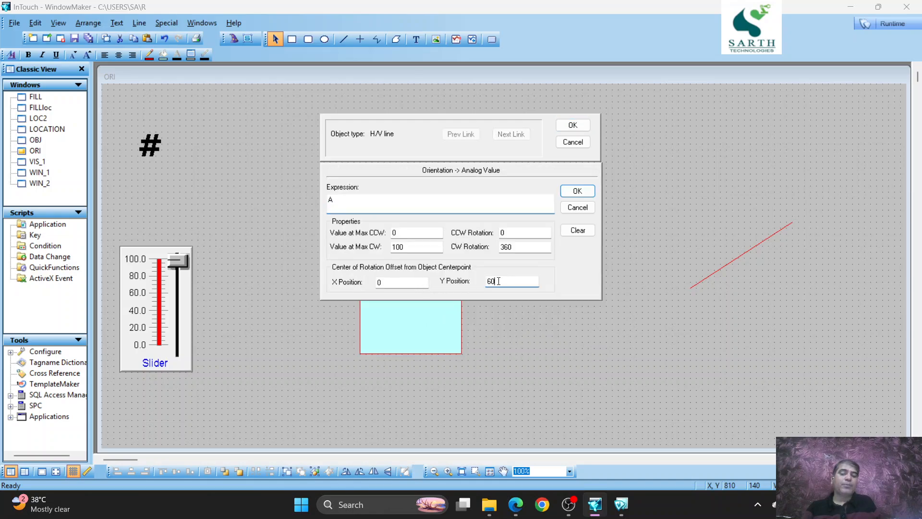
left_click_drag(499, 280, 473, 283)
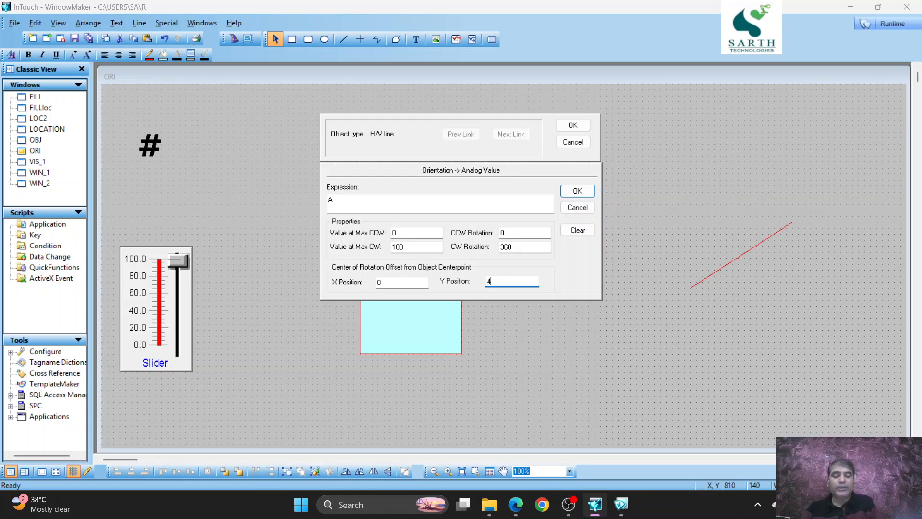
type("40")
left_click(572, 125)
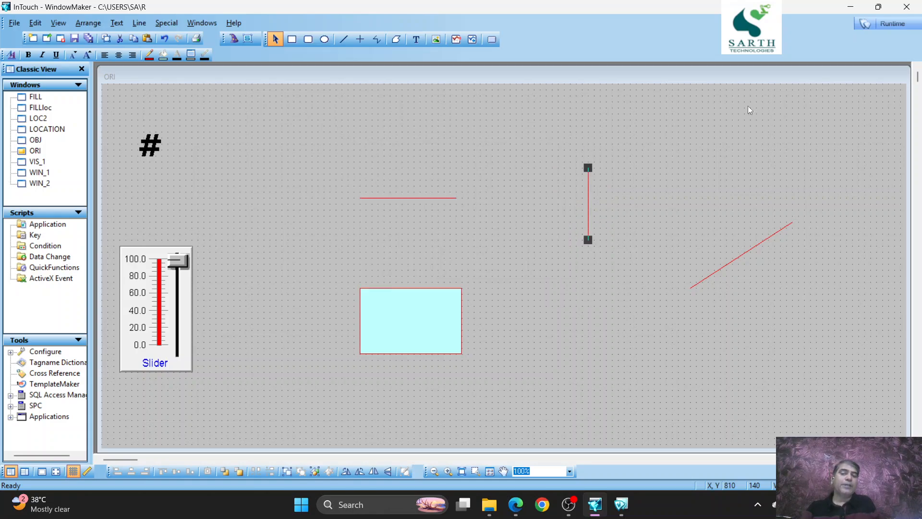
- Test the vertical line's rotation about the 40 Y offset with the slider in runtime, and return to development mode
left_click(903, 25)
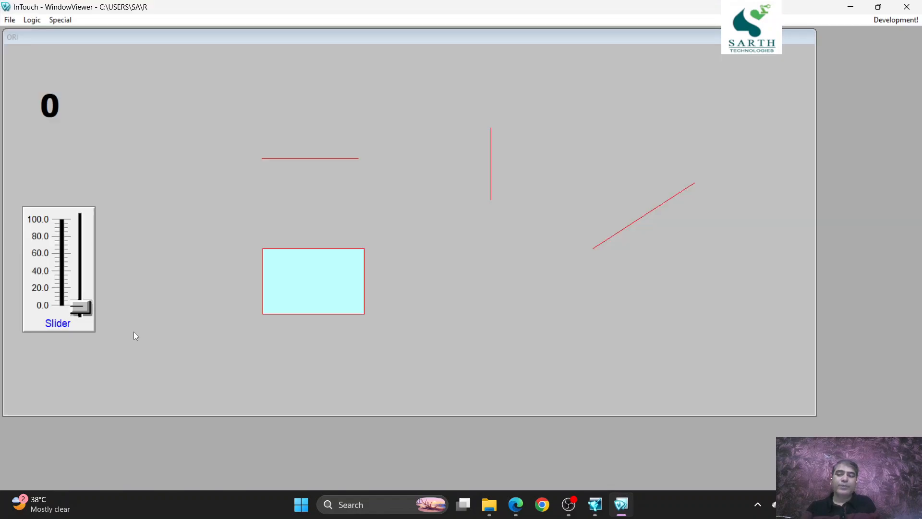
left_click_drag(80, 308, 128, 317)
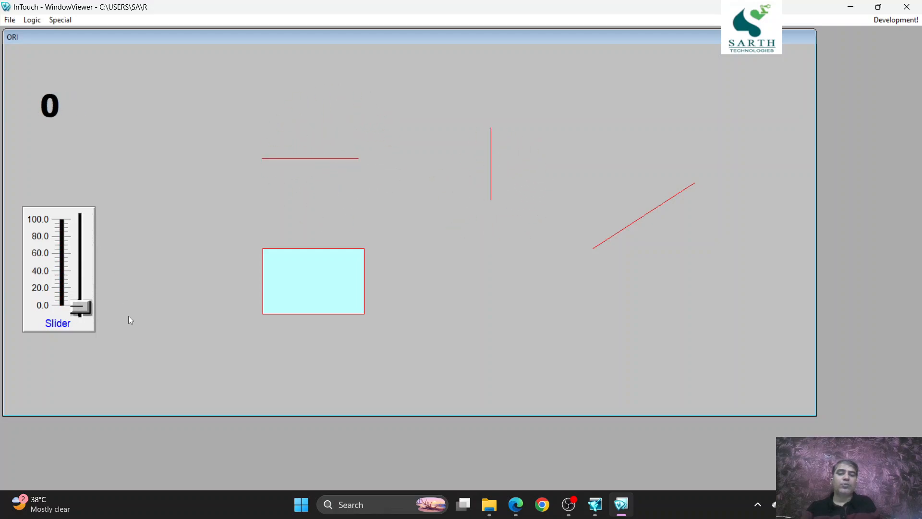
left_click(894, 20)
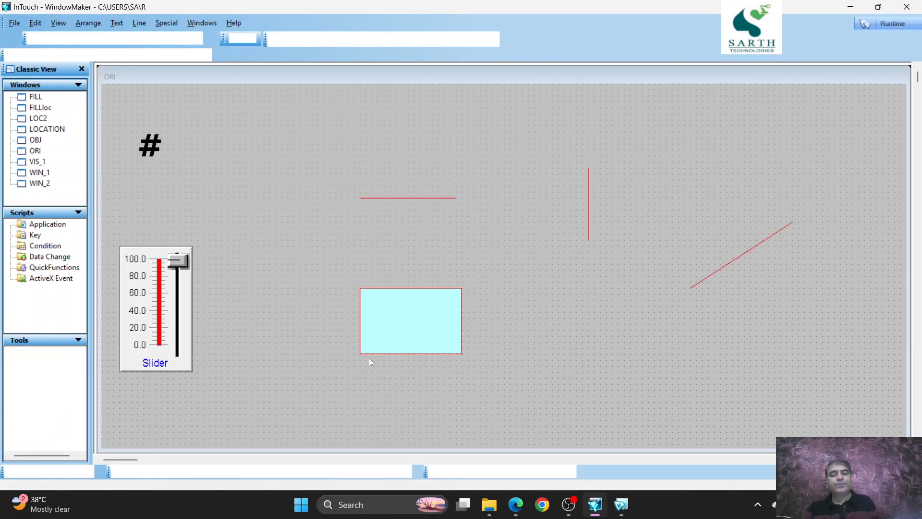
- Move the horizontal and vertical lines up towards the window's upper edge and shift the rectangle slightly upward to free space around it
left_click_drag(406, 321, 400, 309)
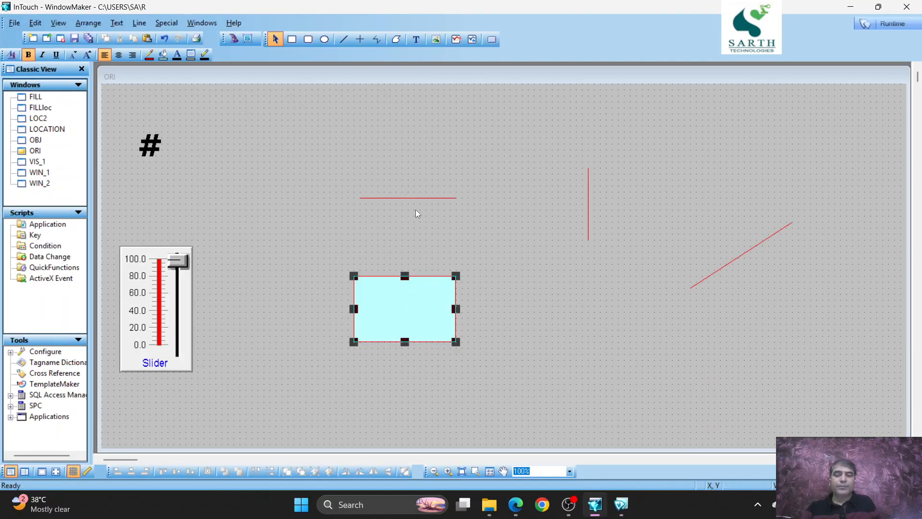
left_click_drag(418, 197, 425, 120)
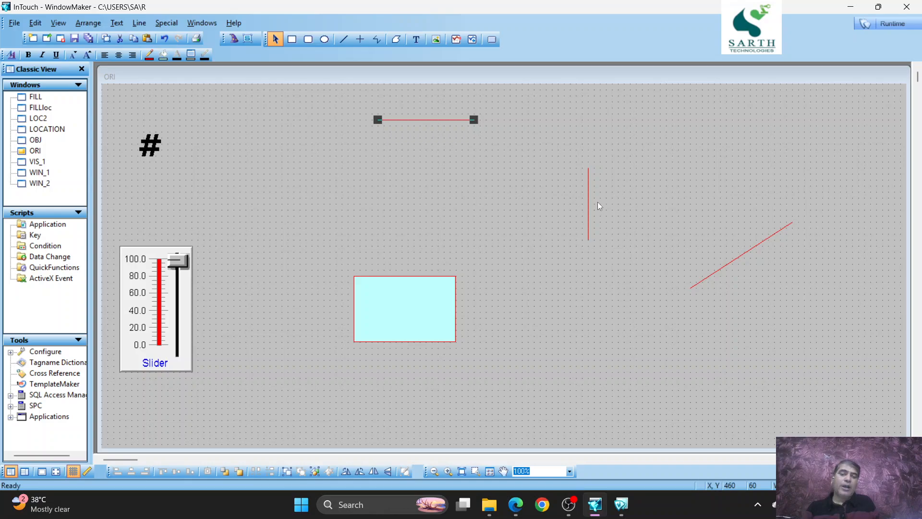
left_click_drag(588, 204, 675, 132)
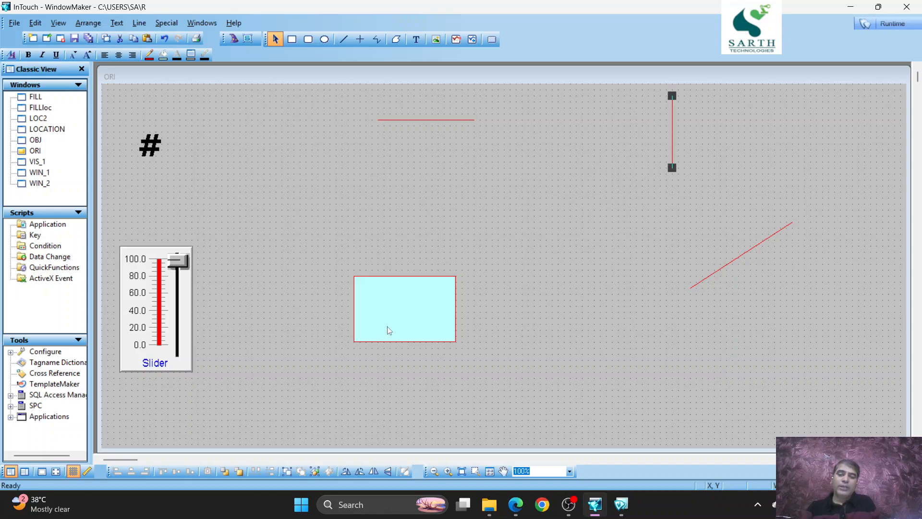
left_click_drag(393, 326, 411, 296)
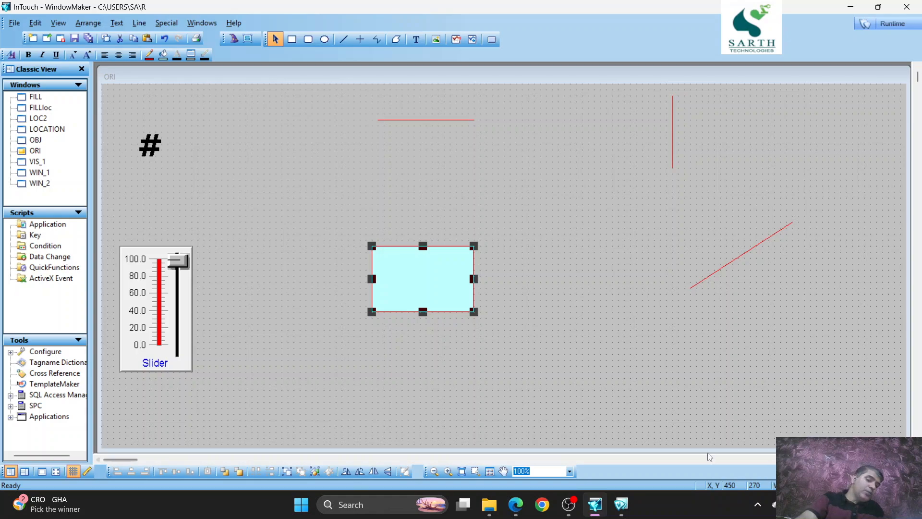
- Add an Orientation link with expression A to the rectangle, setting its center-of-rotation offsets to X 85 and Y -55
double_click(438, 287)
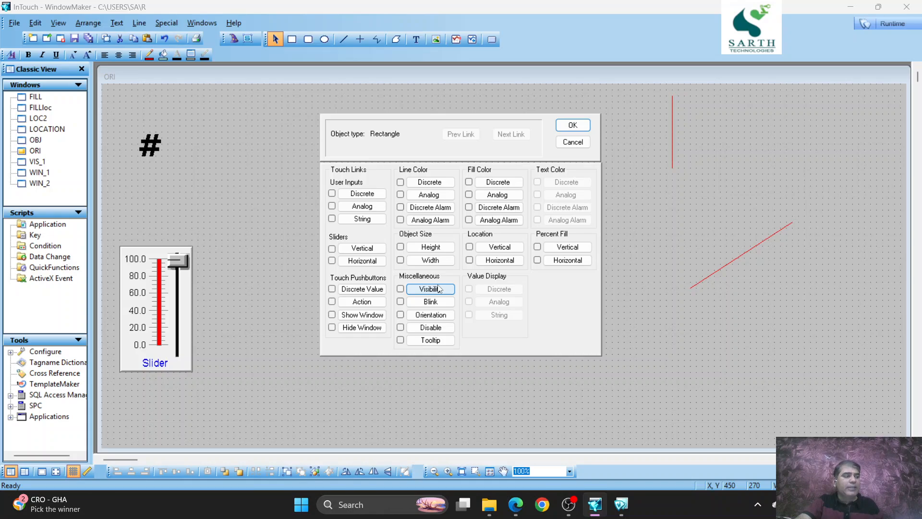
left_click(432, 315)
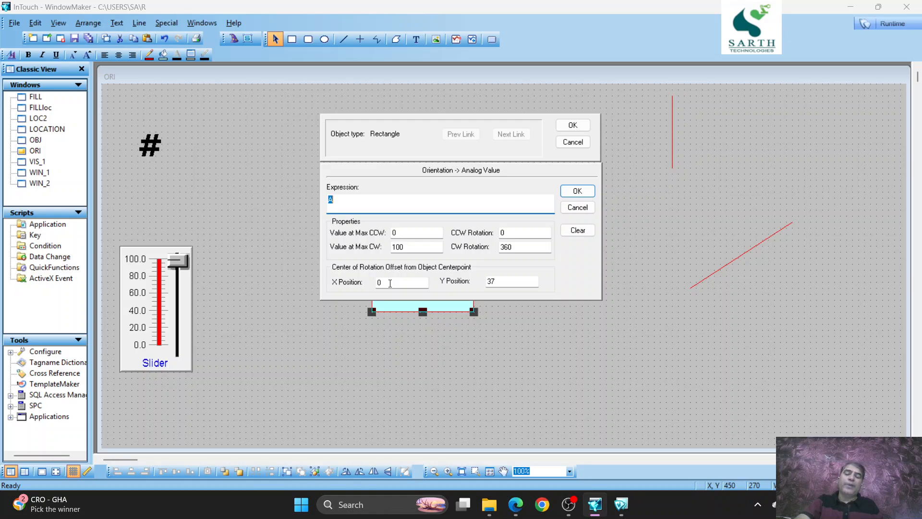
double_click(379, 283)
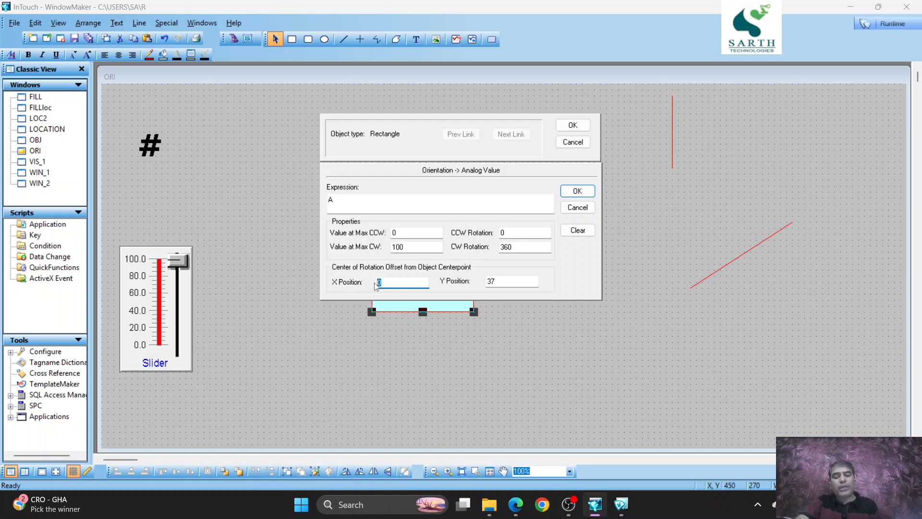
type("85")
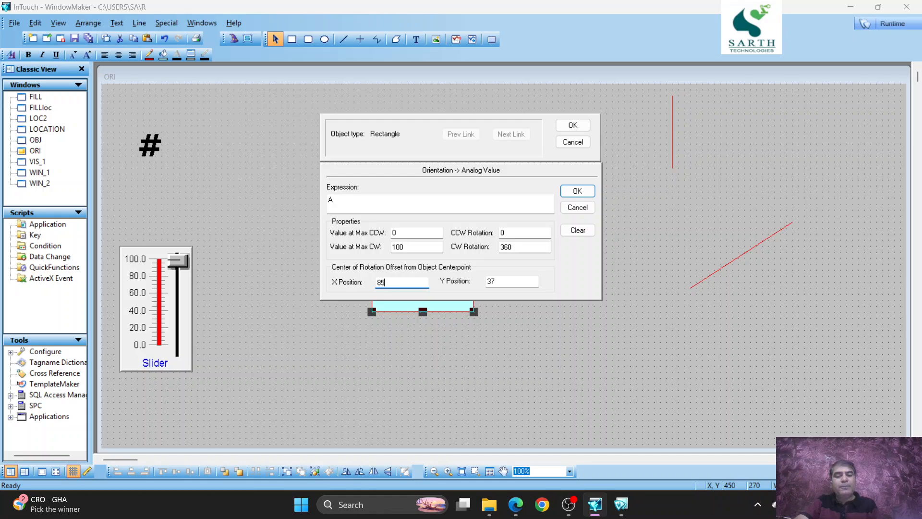
left_click(499, 283)
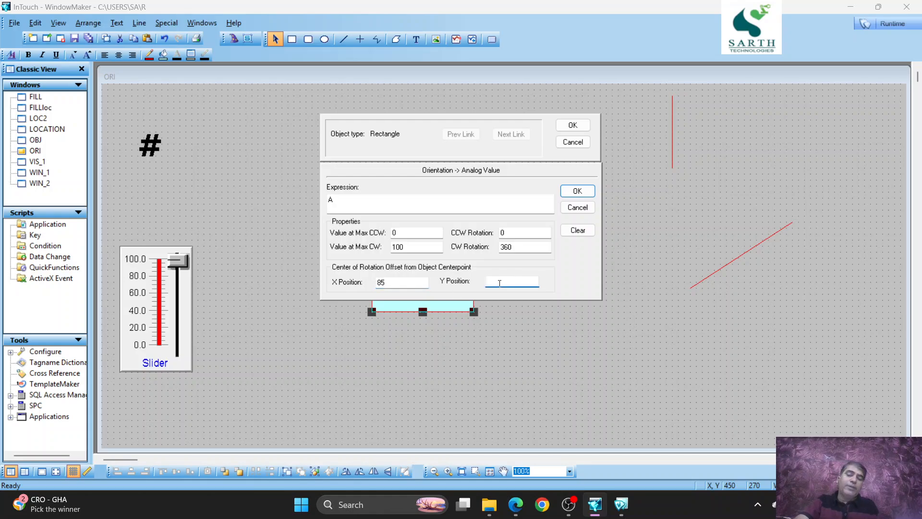
left_click_drag(500, 284, 470, 290)
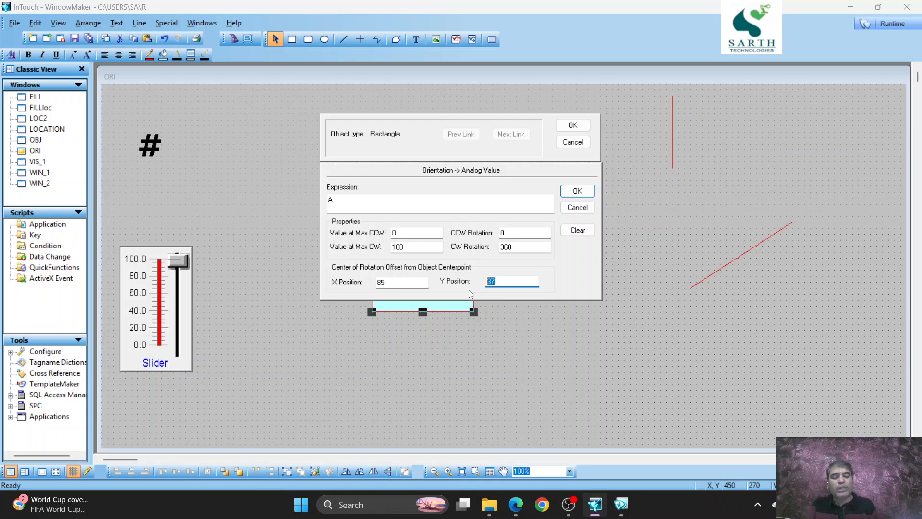
type("-55")
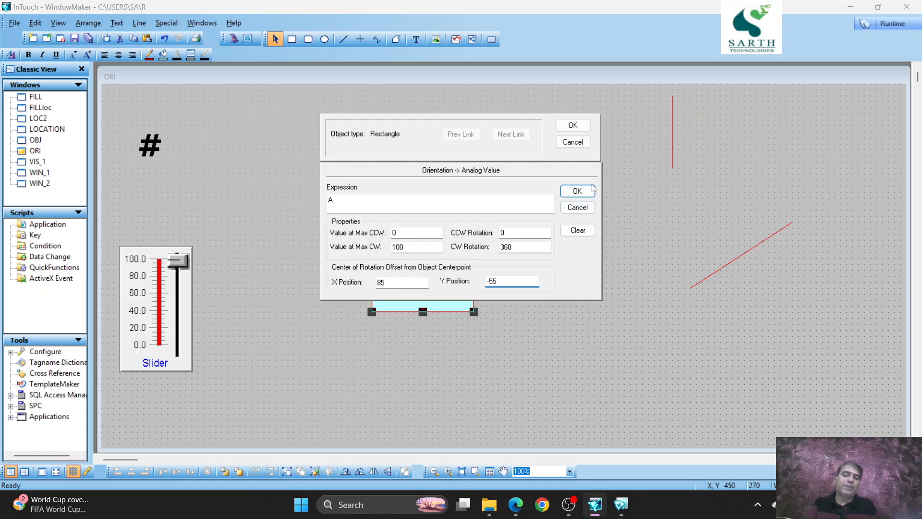
left_click(574, 125)
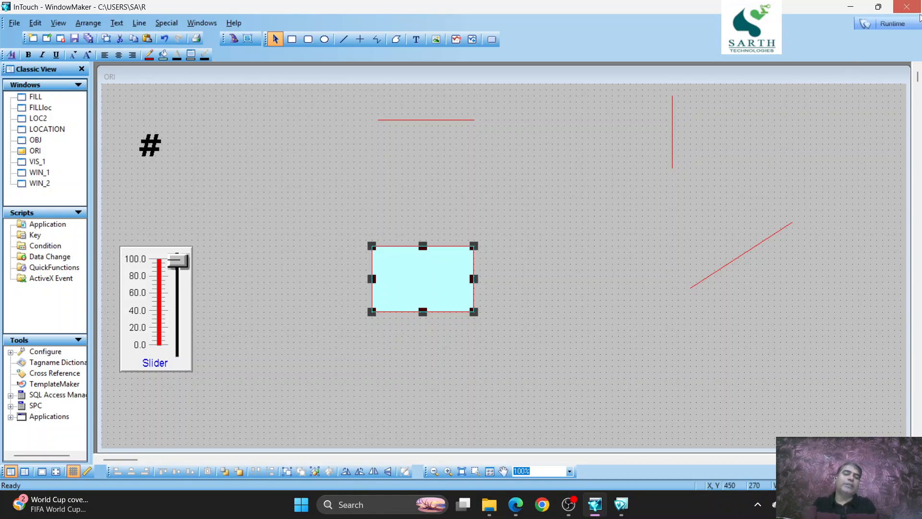
- Test the rectangle's rotation about the 85, -55 offset with the slider in runtime, and return to development mode
left_click(907, 30)
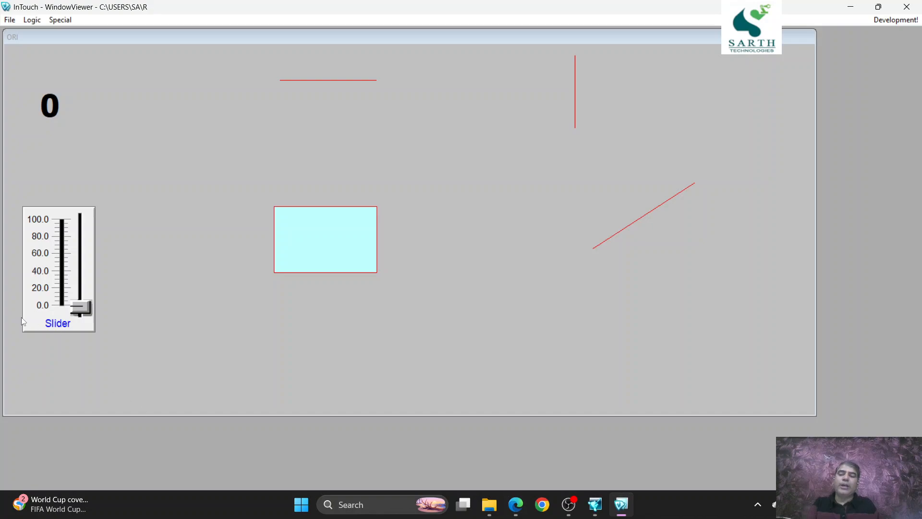
left_click_drag(82, 321, 136, 313)
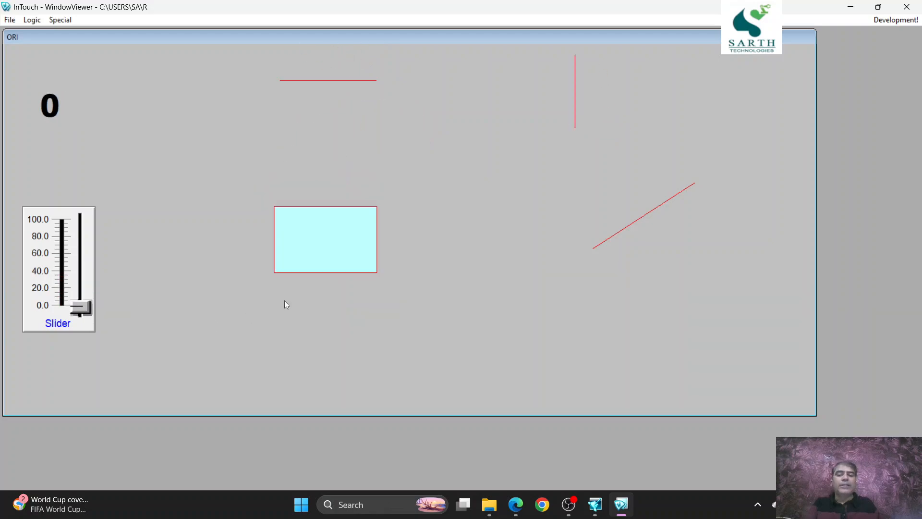
left_click(879, 21)
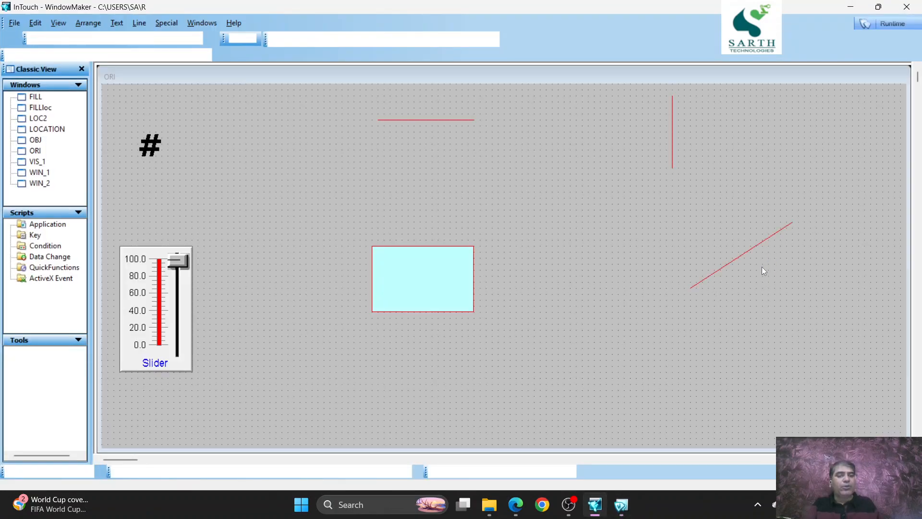
- Place the slanted line along the rectangle's diagonal and add an Orientation link with expression A, X offset -85 and Y offset 55
left_click_drag(720, 273, 403, 295)
left_click(403, 295)
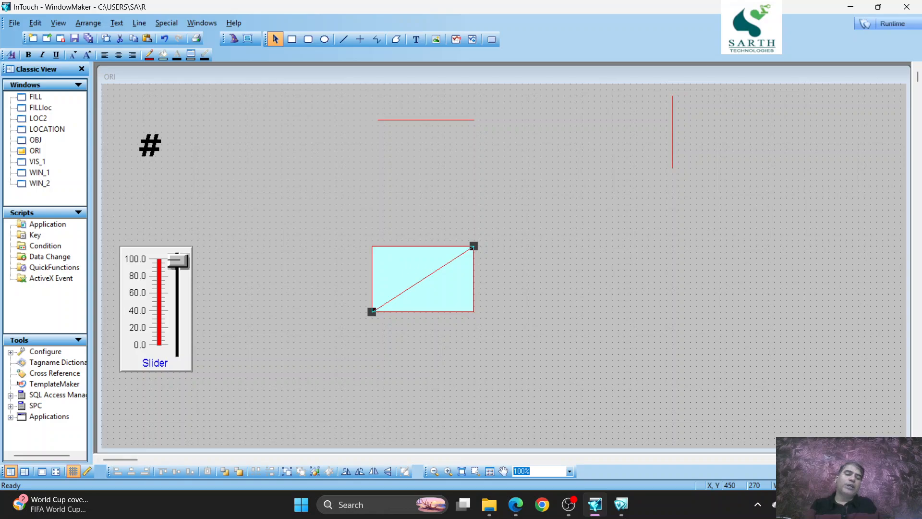
double_click(436, 277)
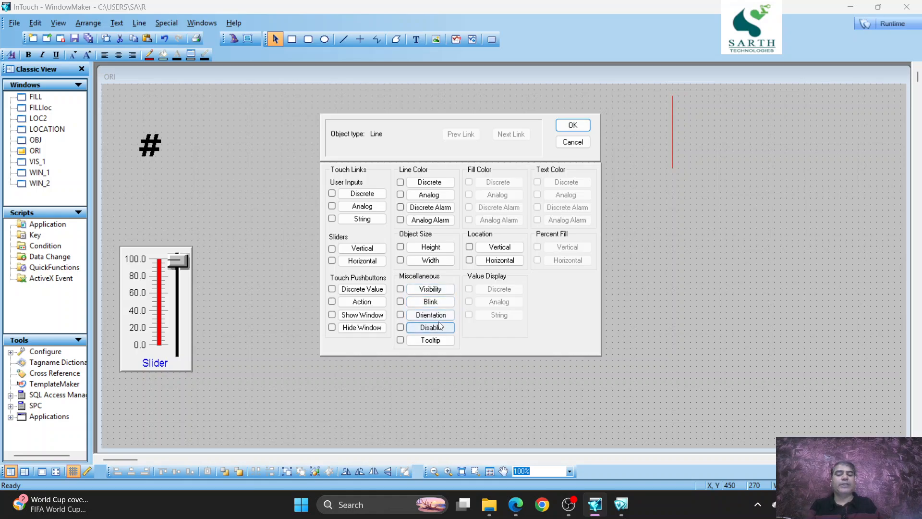
left_click(431, 314)
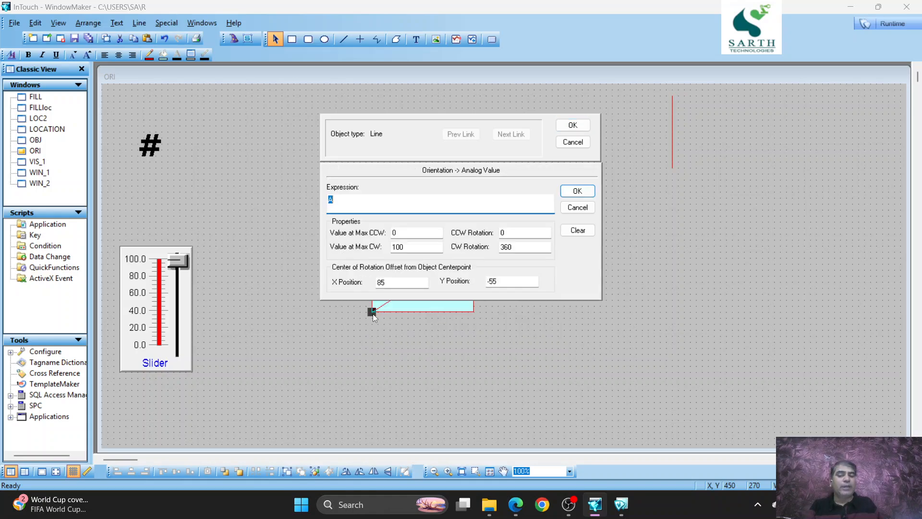
left_click(379, 283)
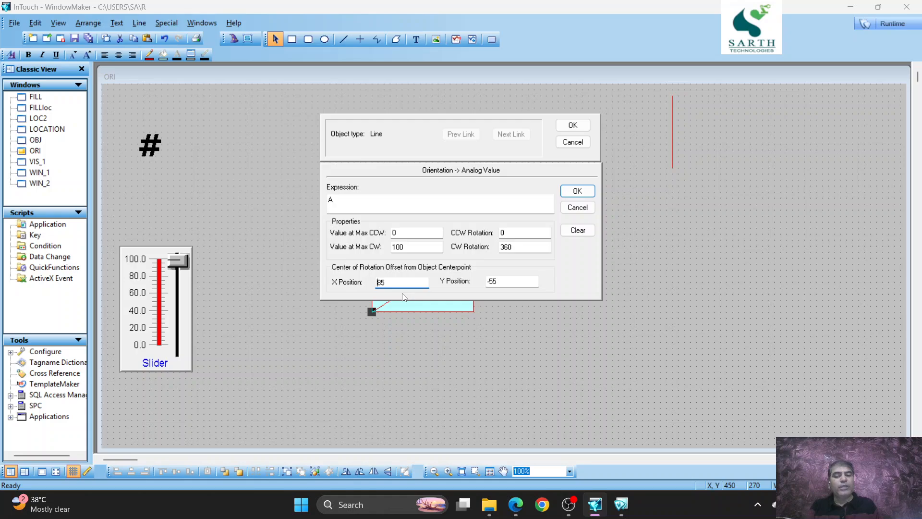
type("-")
key("BackSpace")
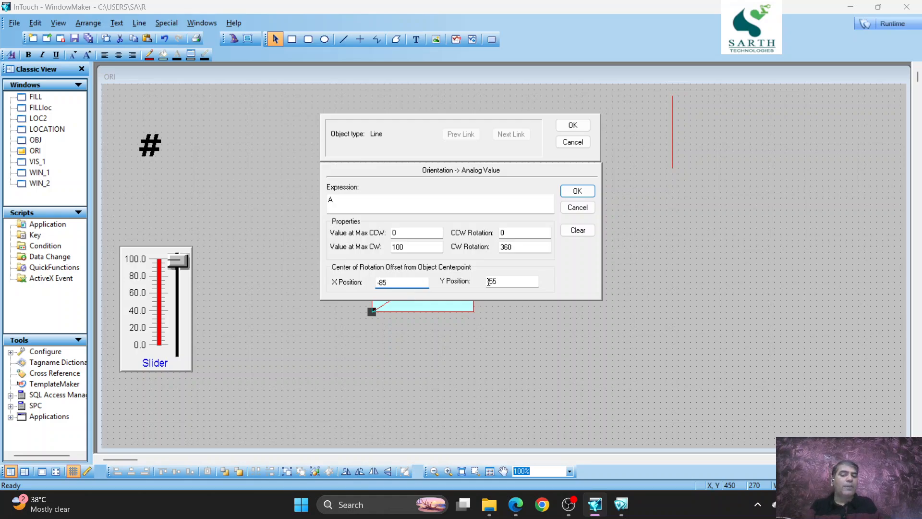
left_click(489, 282)
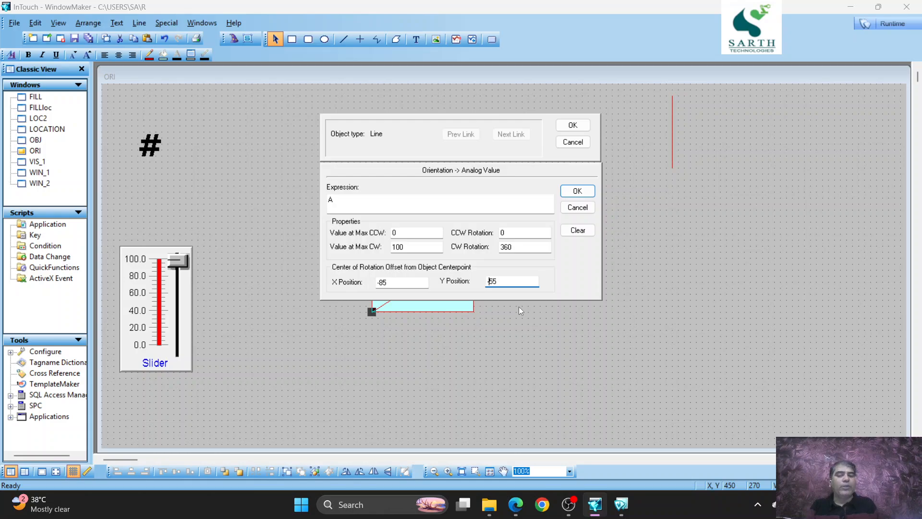
left_click(580, 127)
- Test the rotation of the diagonal line and rectangle with the slider in runtime, and return to development mode
left_click(892, 23)
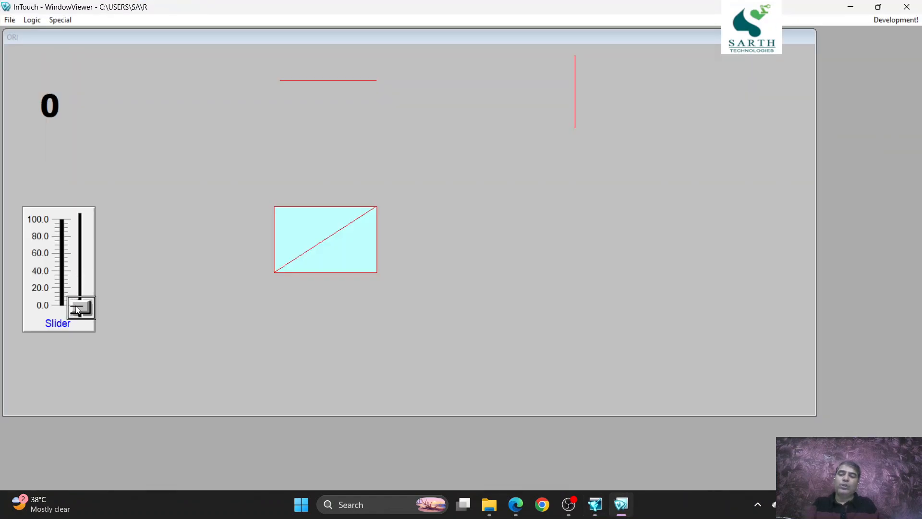
left_click_drag(77, 307, 186, 390)
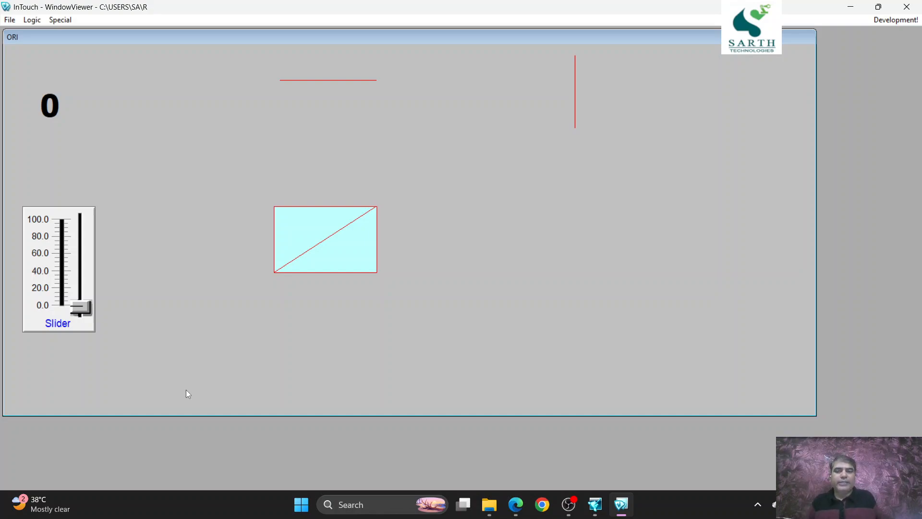
left_click(883, 20)
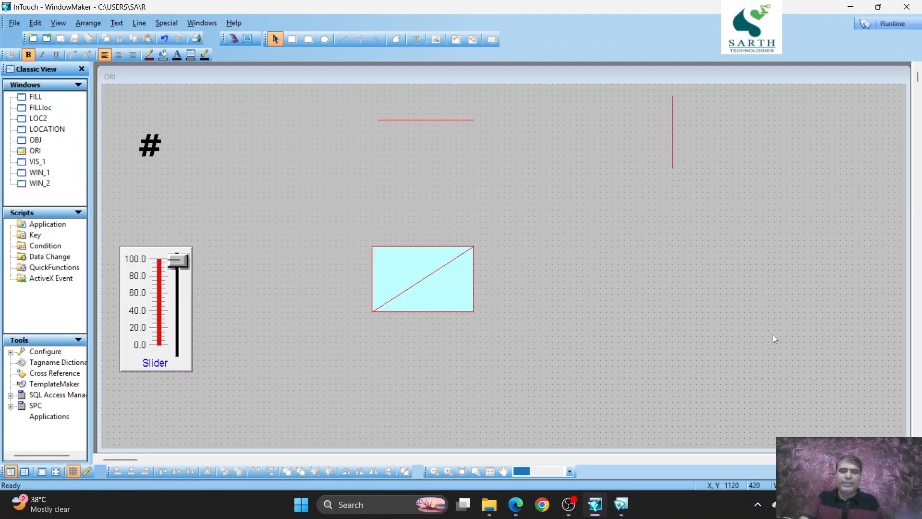
- Delete the rectangle and all three lines, keeping the slider and the # value display
left_click_drag(798, 353, 613, 371)
left_click_drag(303, 166, 320, 88)
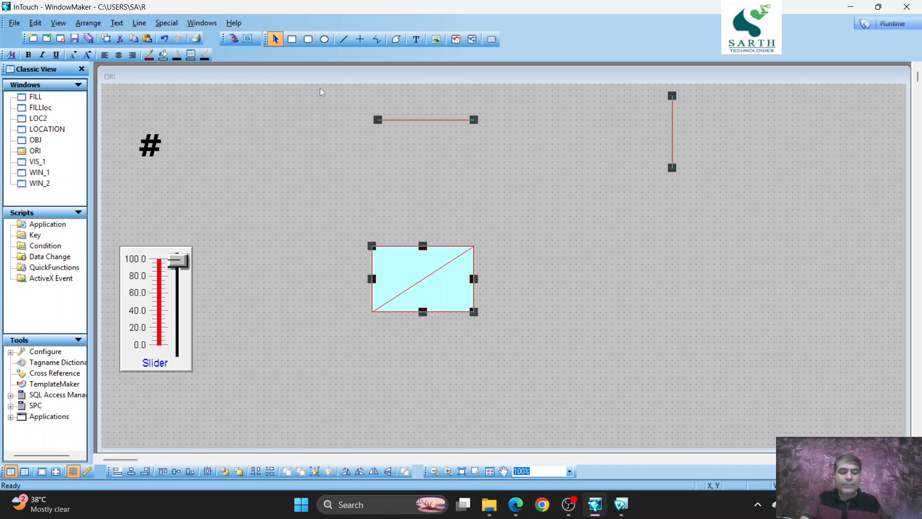
key("Delete")
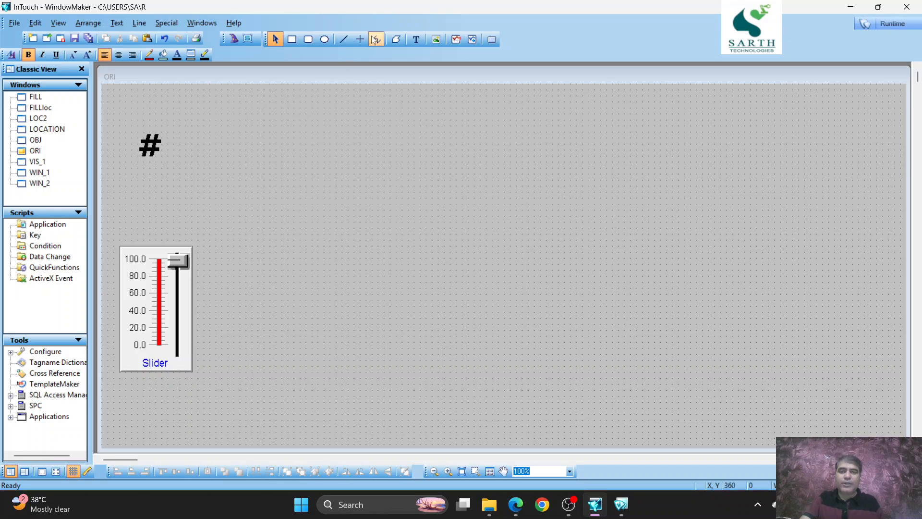
- Draw a three-sided polyline frame beside the slider, open on its right side, from about 440, 100 to 440, 400
left_click(361, 40)
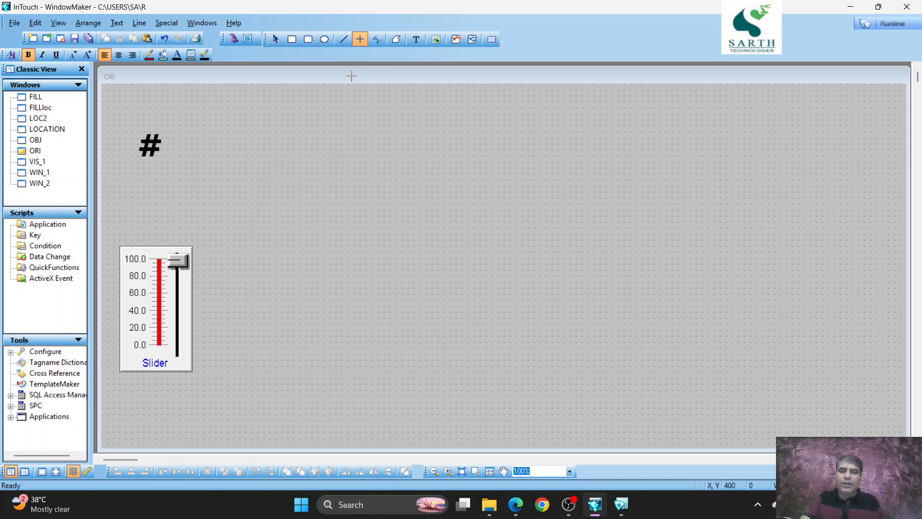
left_click(377, 40)
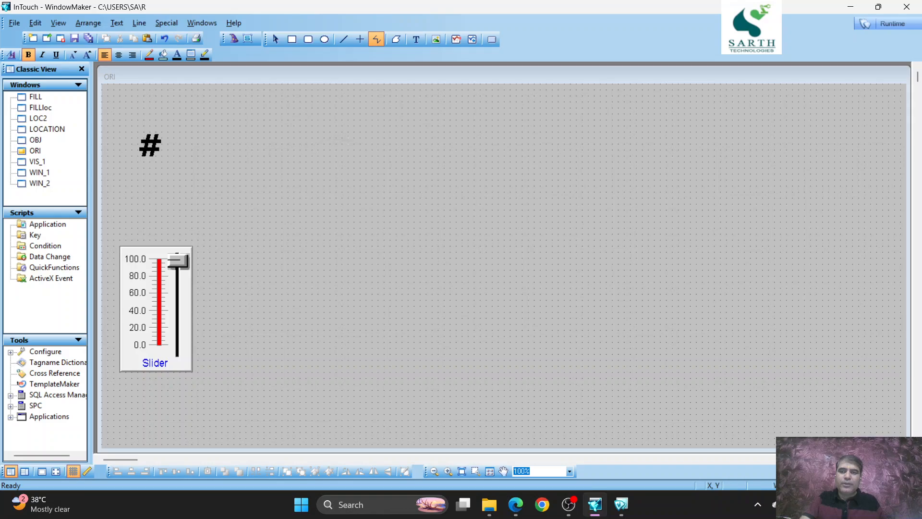
left_click(366, 142)
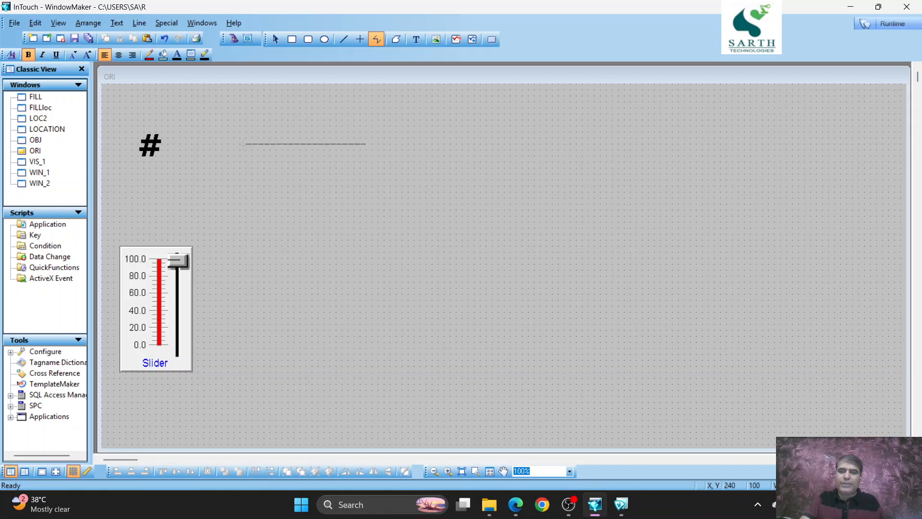
left_click(228, 143)
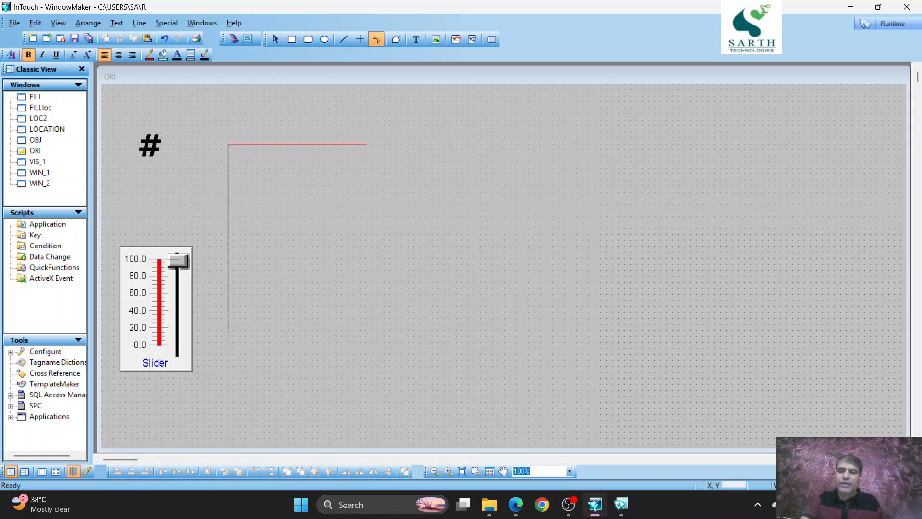
left_click(228, 323)
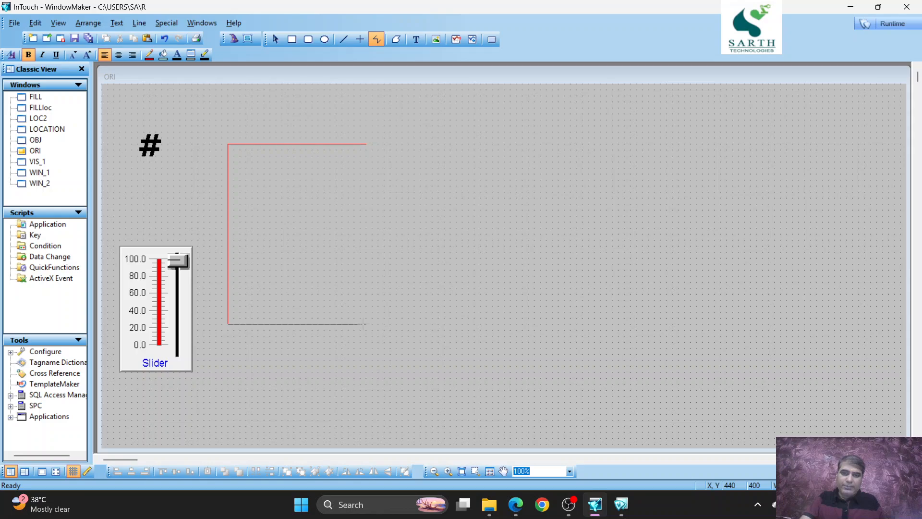
double_click(365, 323)
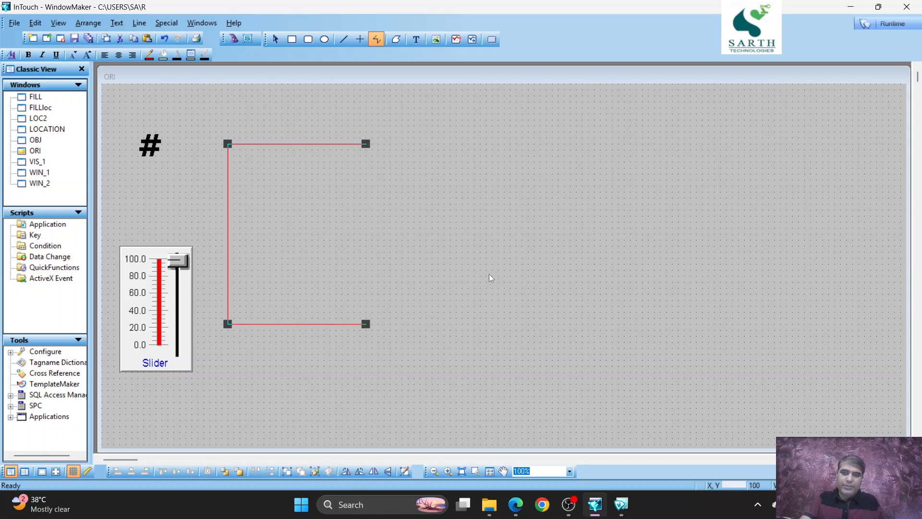
- Draw a vertical line down from the frame's upper right corner, and duplicate it up from the lower right corner, leaving a small gap
left_click(360, 39)
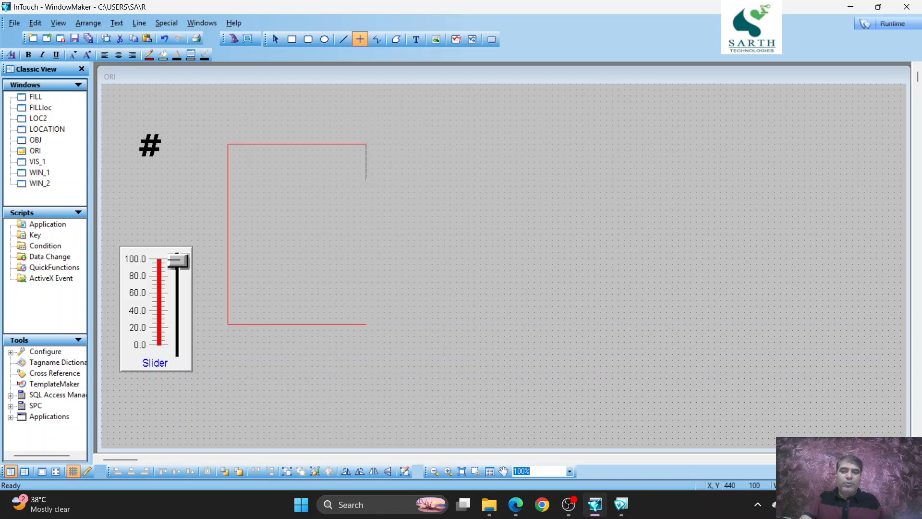
left_click_drag(366, 144, 365, 222)
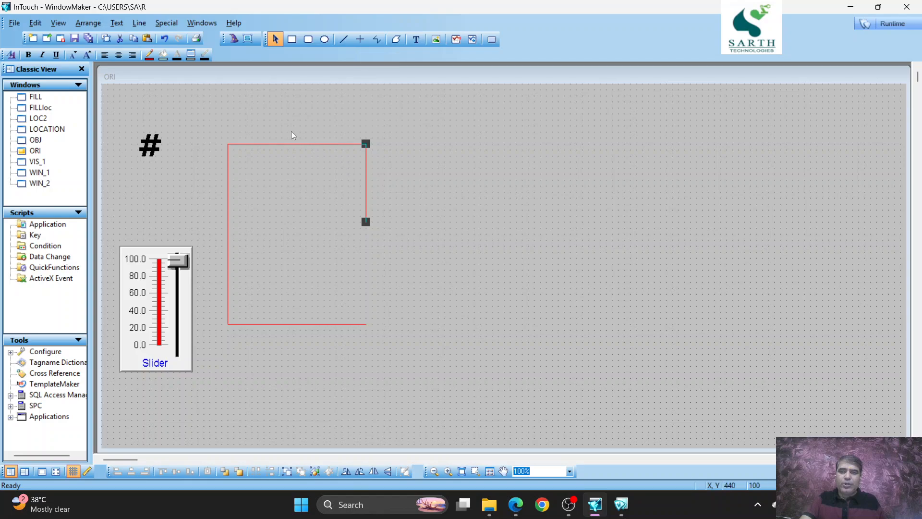
left_click(106, 38)
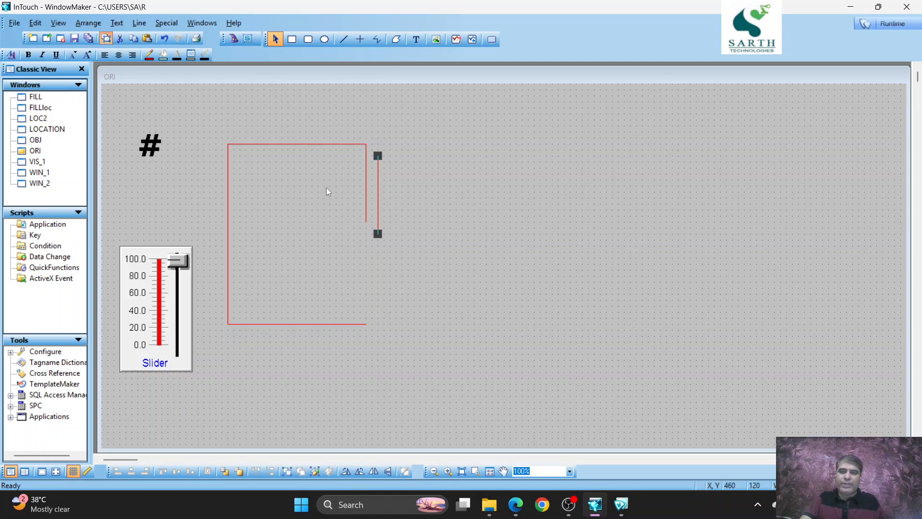
left_click_drag(377, 189, 366, 279)
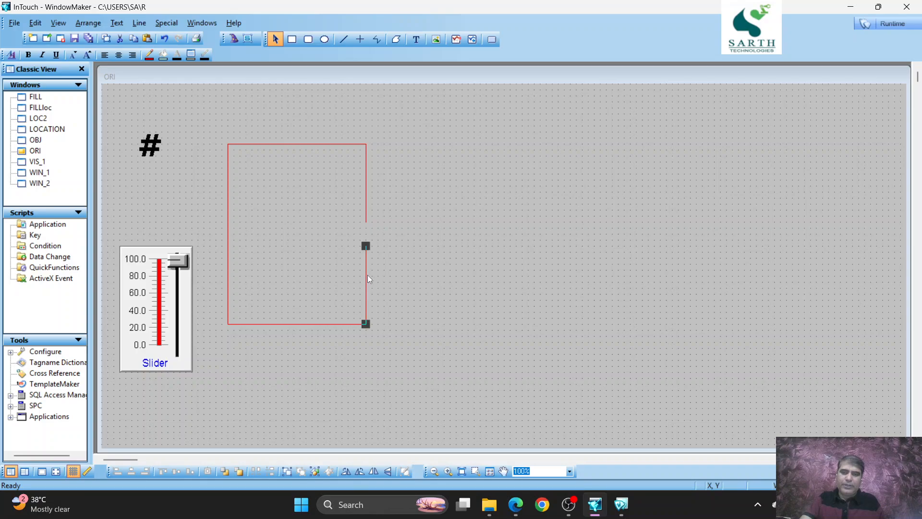
- Draw a long horizontal line from about 250, 380 inside the frame, just above its lower edge, out past its right side
left_click(405, 229)
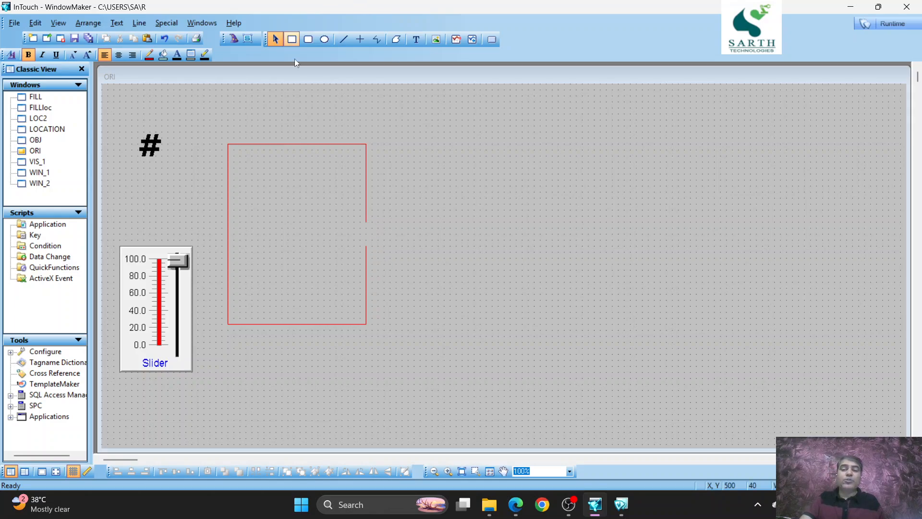
left_click(359, 42)
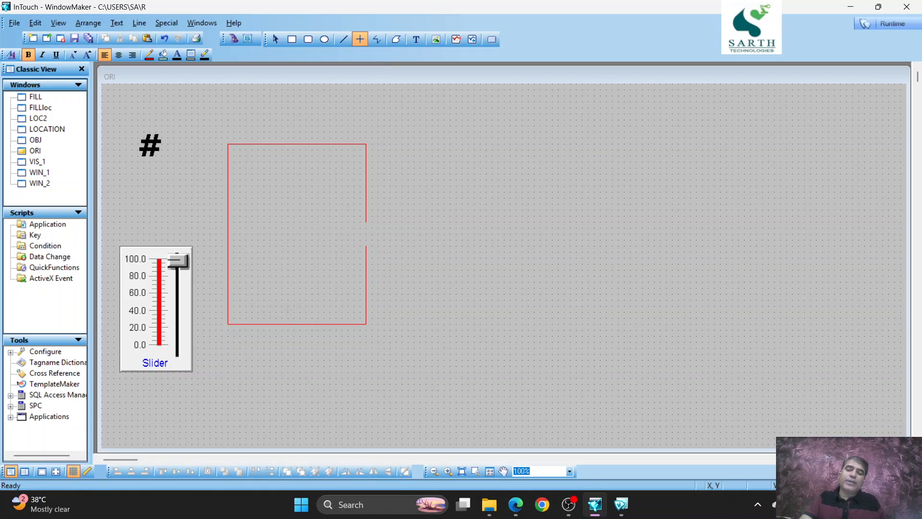
left_click_drag(251, 312, 785, 312)
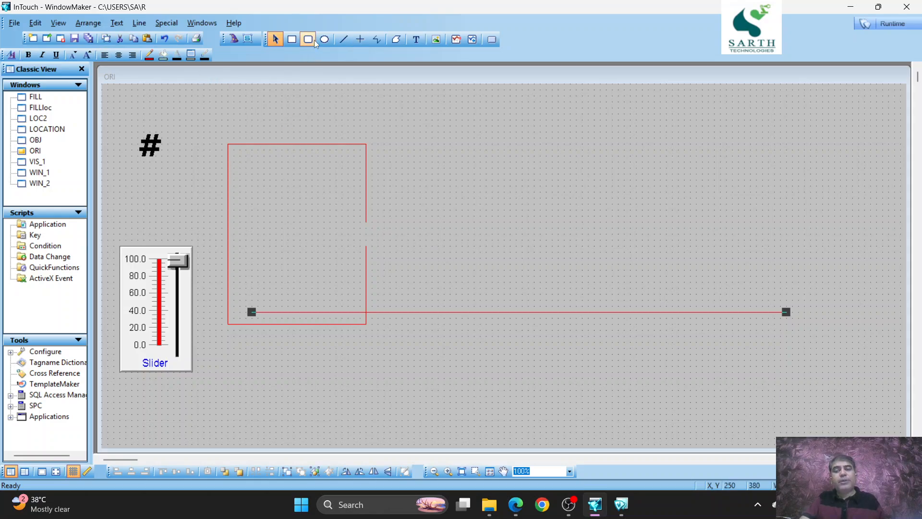
- Insert the red side-view car from the Vehicles category of the Symbol Factory wizard to the right of the frame
left_click(233, 39)
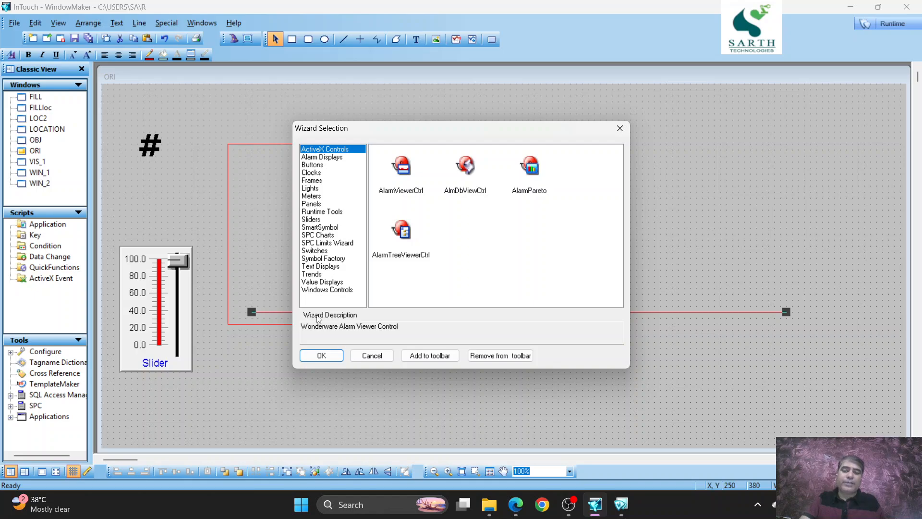
left_click(327, 259)
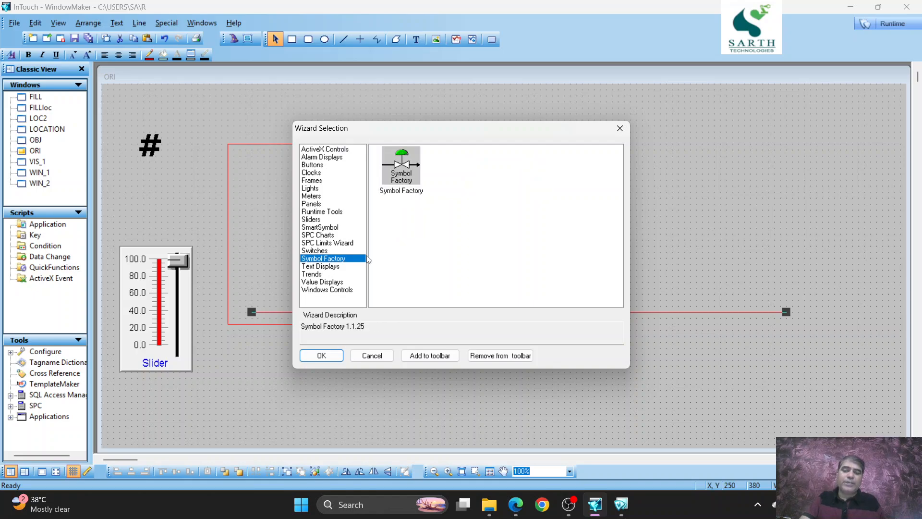
double_click(393, 166)
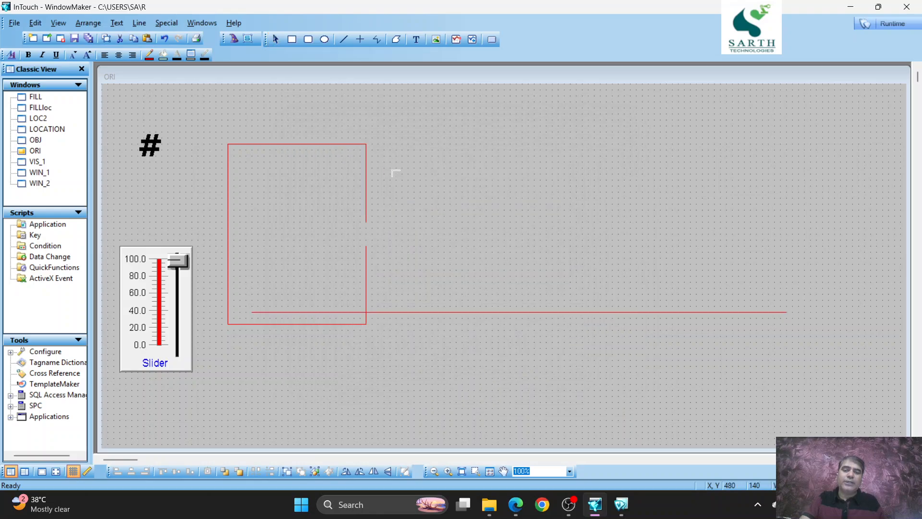
left_click(390, 169)
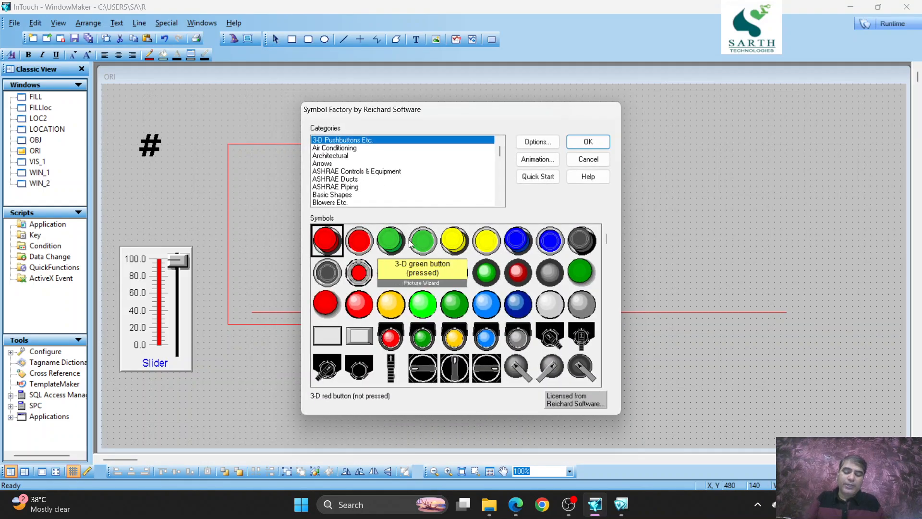
key("v")
key("v")
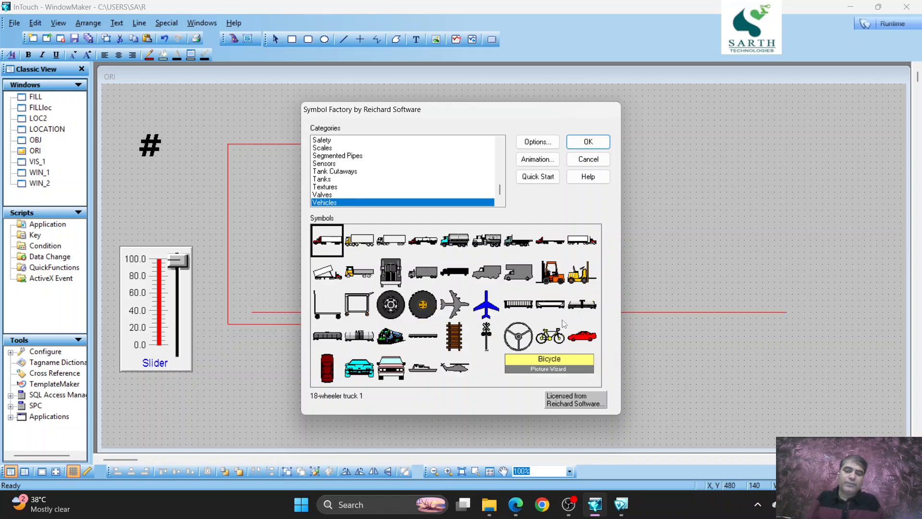
double_click(584, 339)
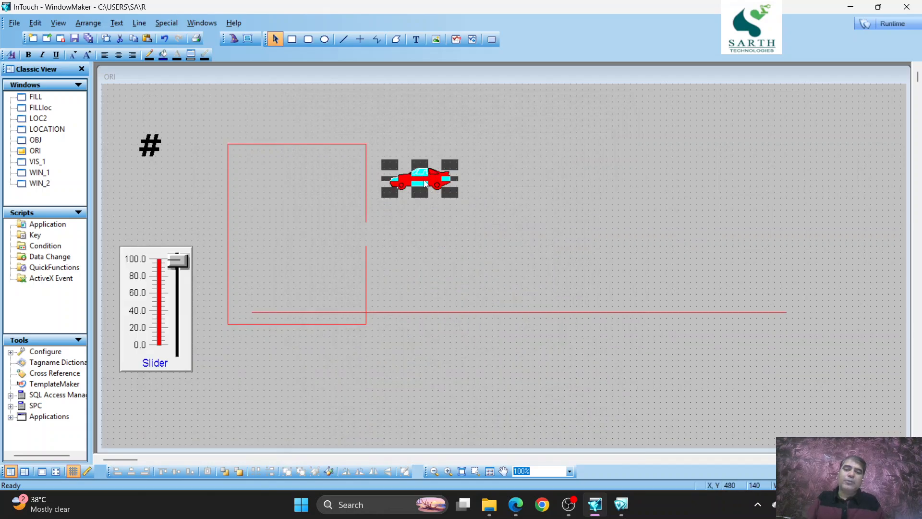
- Break the car's cell, enlarge the car and place it on the right end of the horizontal line
left_click_drag(426, 184, 572, 235)
right_click(572, 235)
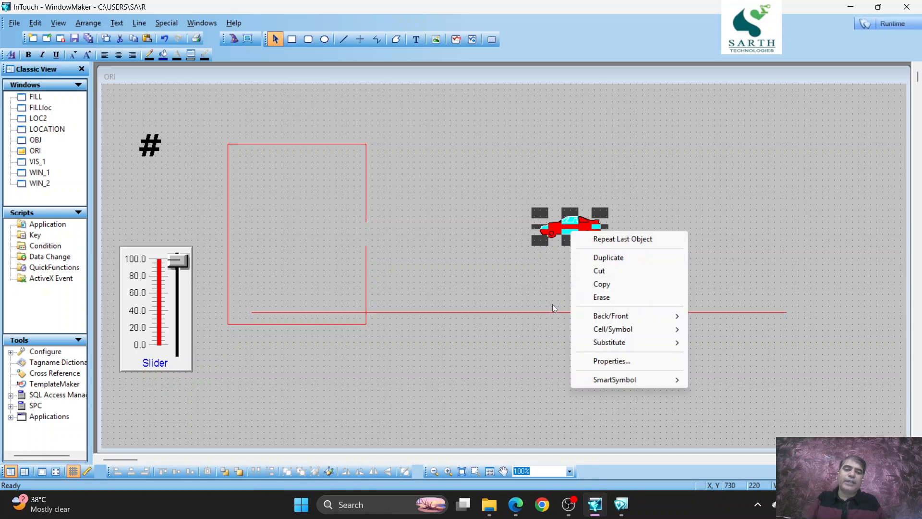
mouse_move(619, 329)
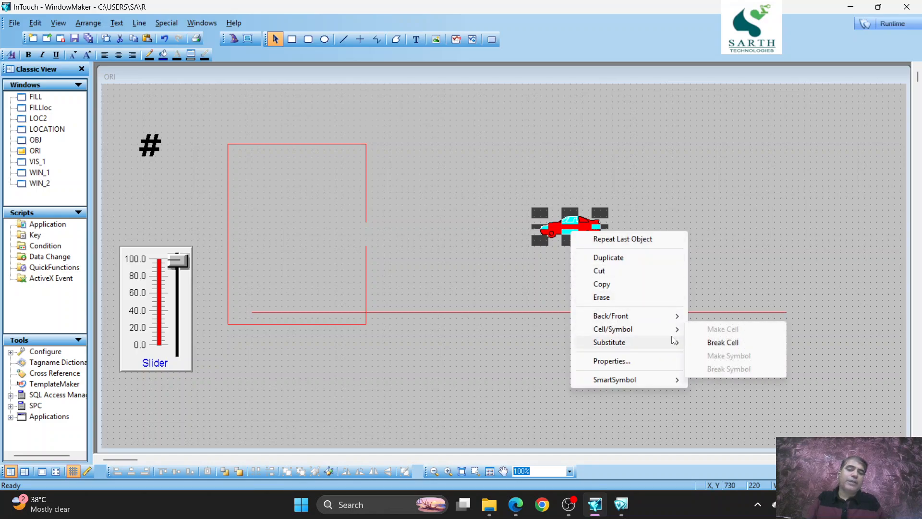
left_click(717, 342)
left_click_drag(600, 238, 649, 276)
left_click_drag(610, 253, 671, 278)
left_click_drag(730, 285, 739, 287)
left_click(652, 225)
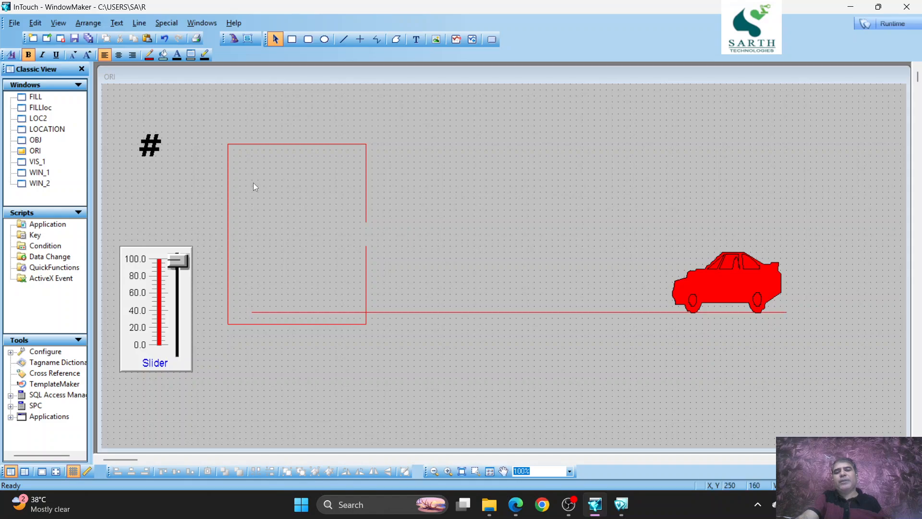
- Extend the horizontal line's left end to about X 230, closer to the frame's left side
left_click(254, 312)
left_click_drag(252, 311, 239, 313)
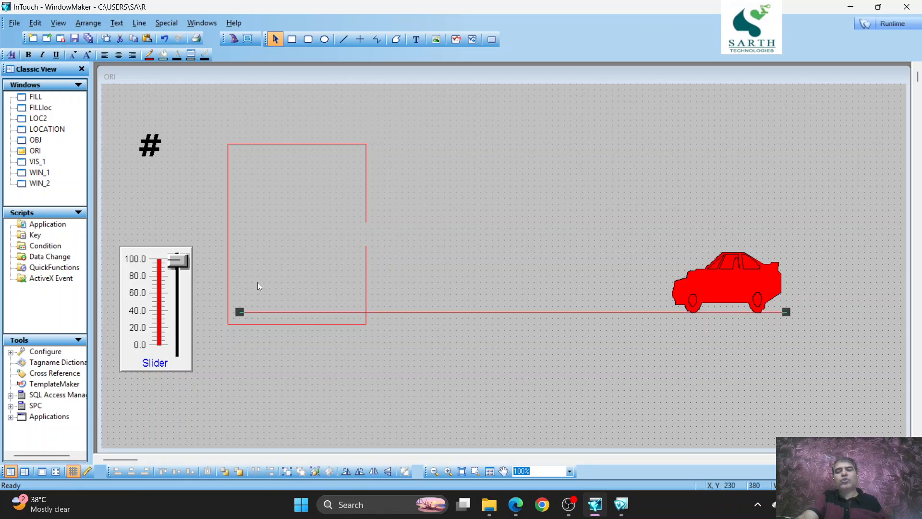
left_click(258, 281)
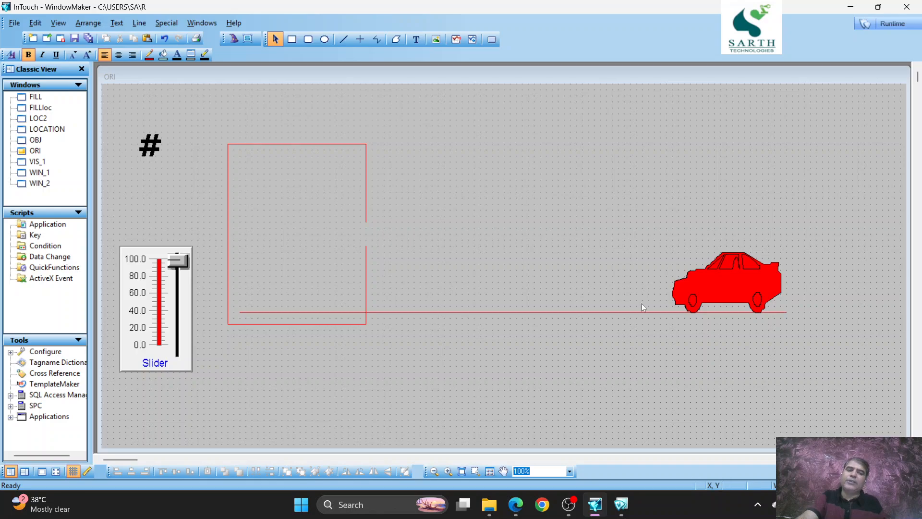
- Flip the car horizontally so that it faces right
left_click(734, 281)
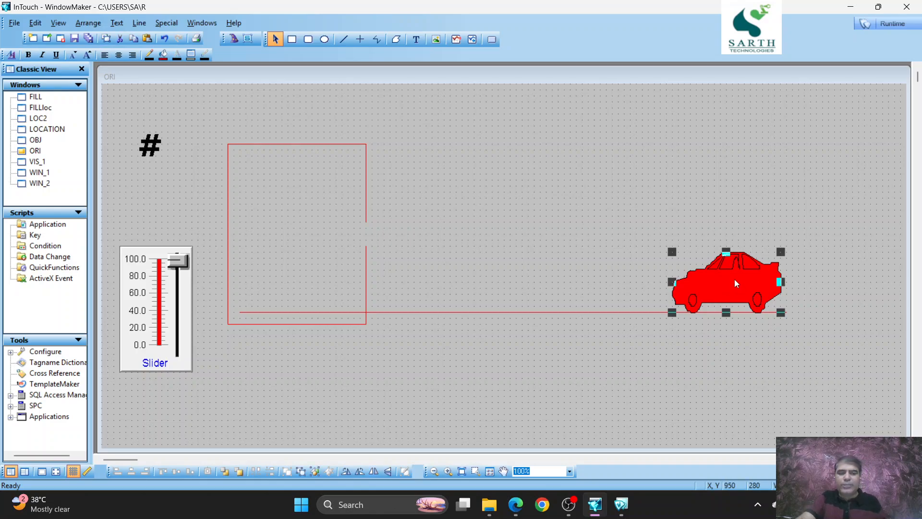
right_click(735, 280)
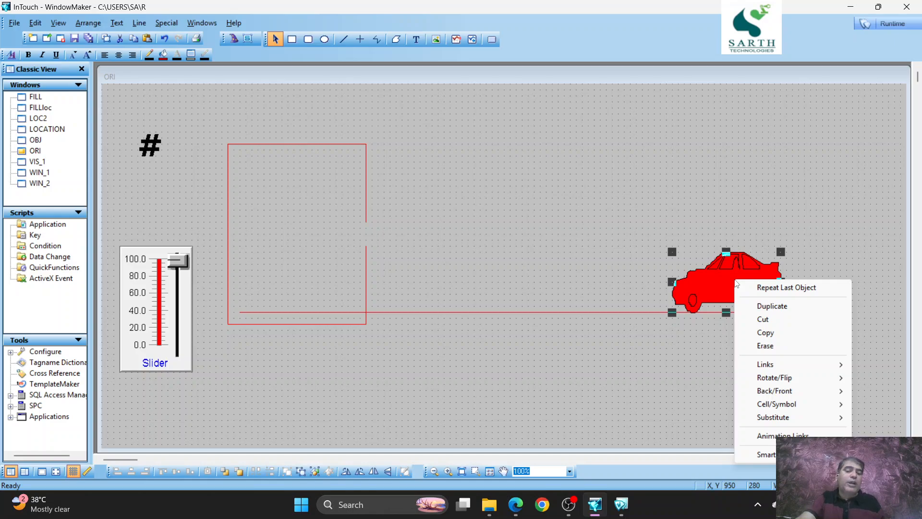
mouse_move(777, 405)
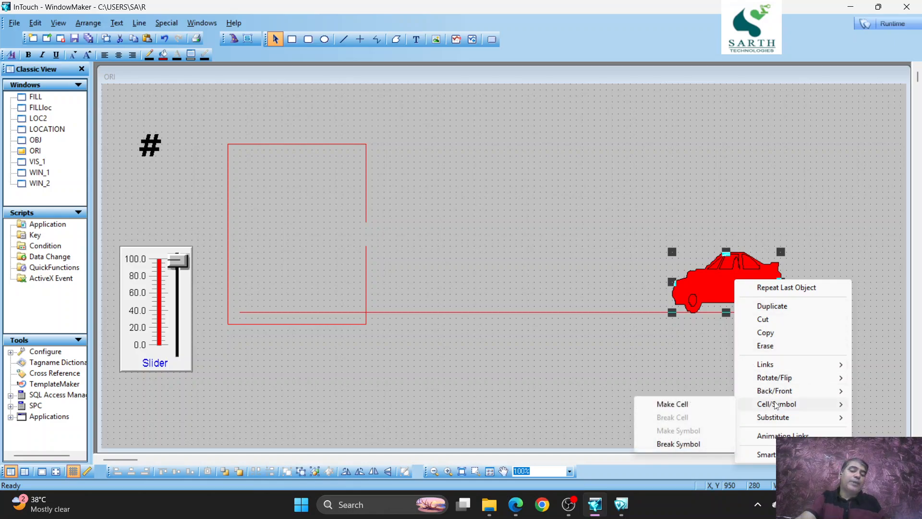
mouse_move(780, 379)
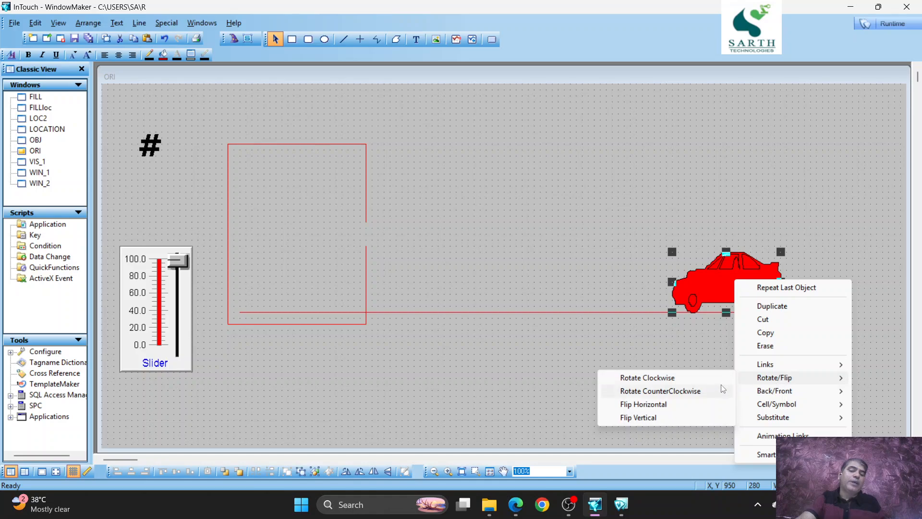
left_click(666, 405)
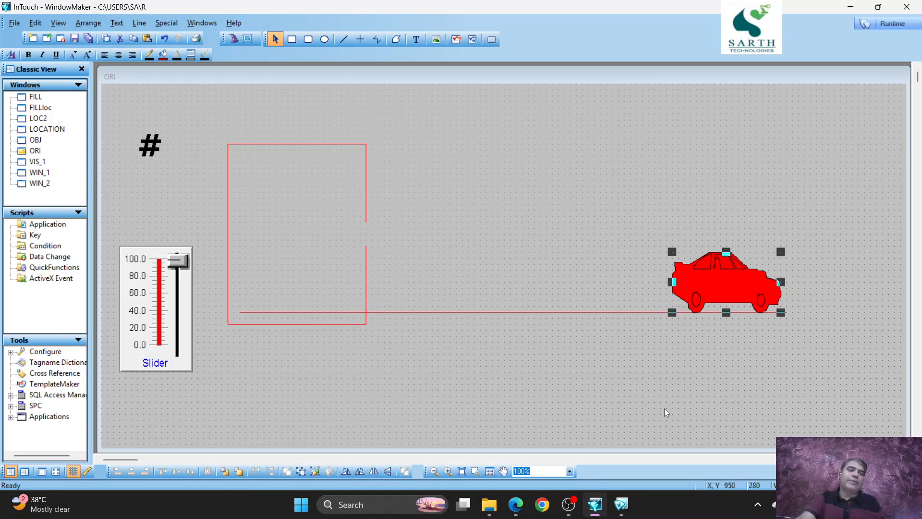
- Try flipping the car vertically, and flip it vertically again to turn it back upright
right_click(750, 287)
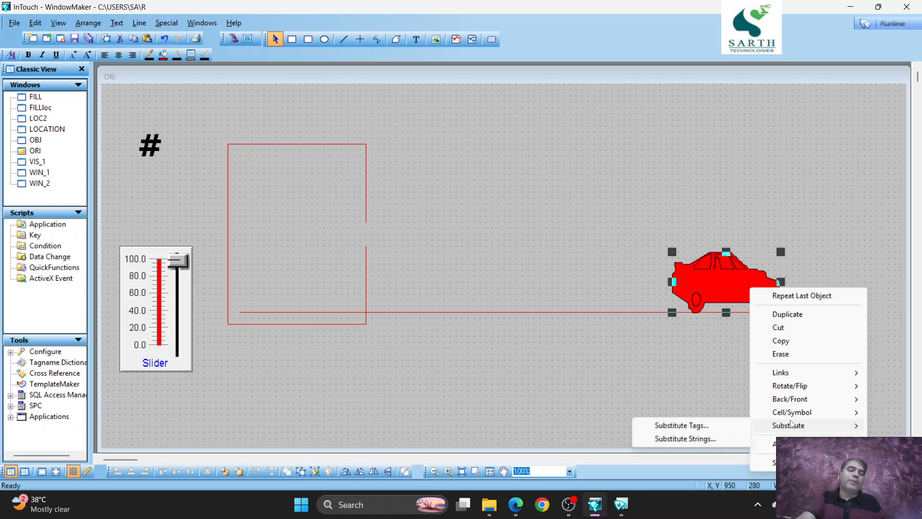
mouse_move(791, 414)
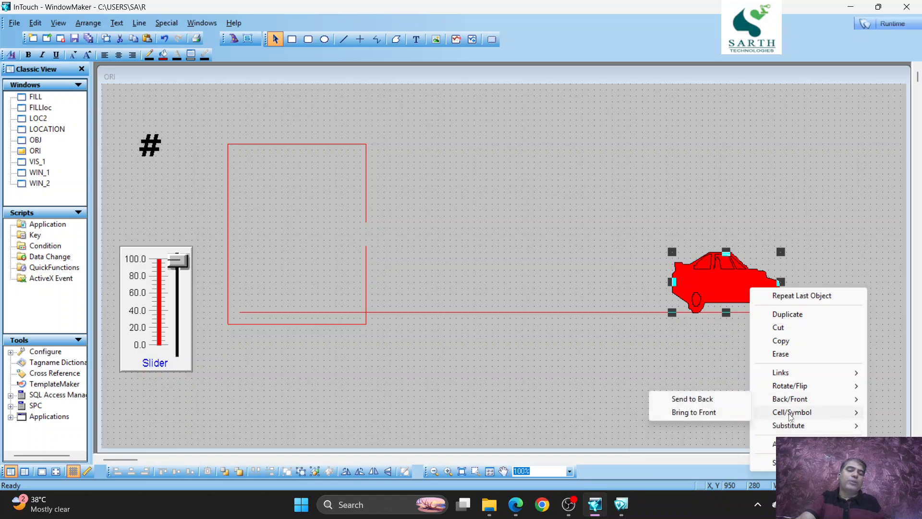
mouse_move(790, 387)
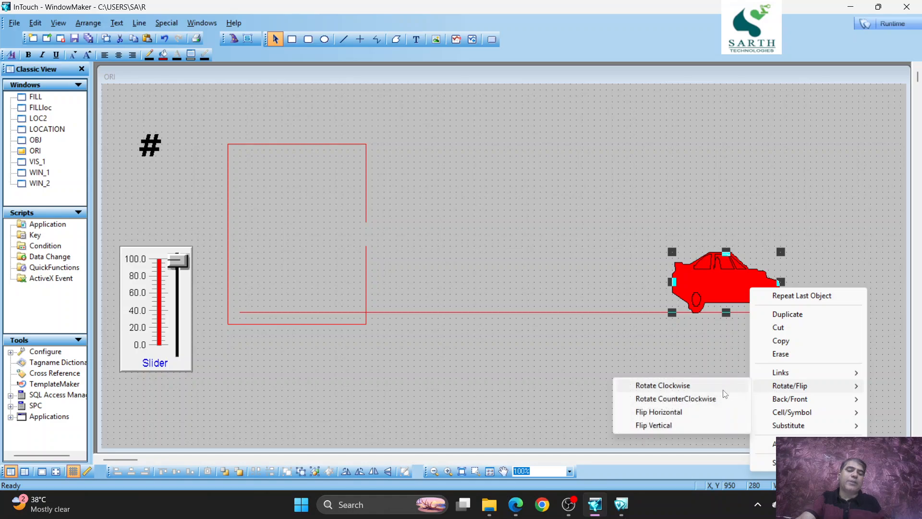
left_click(667, 425)
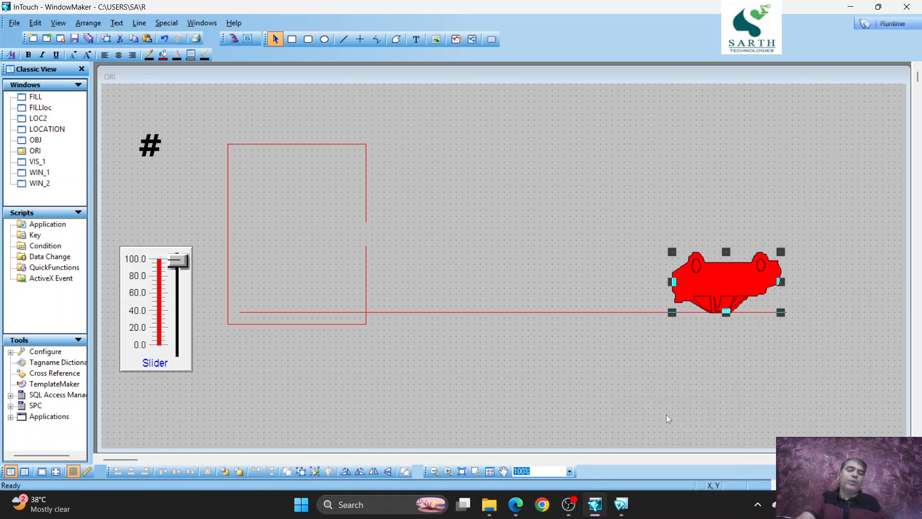
right_click(712, 296)
mouse_move(738, 396)
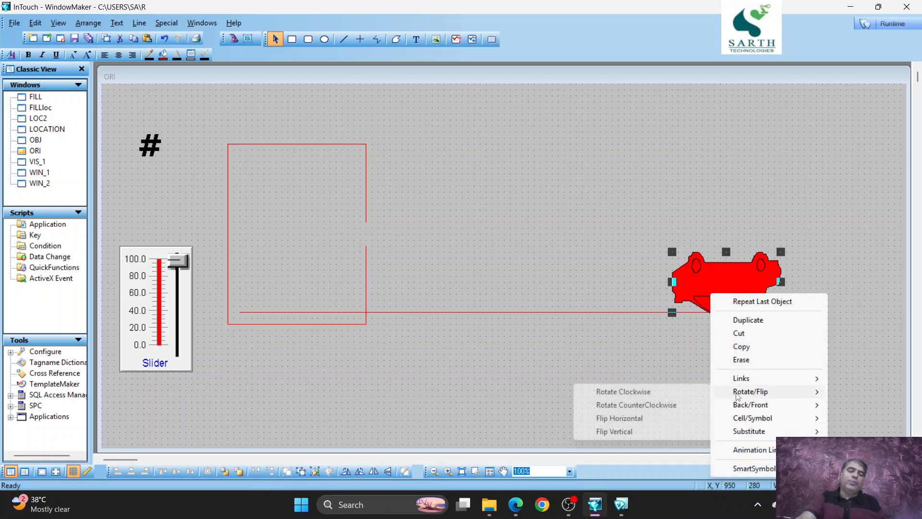
left_click(628, 432)
- Flip the car horizontally so that it faces left toward the frame, and deselect it
right_click(725, 288)
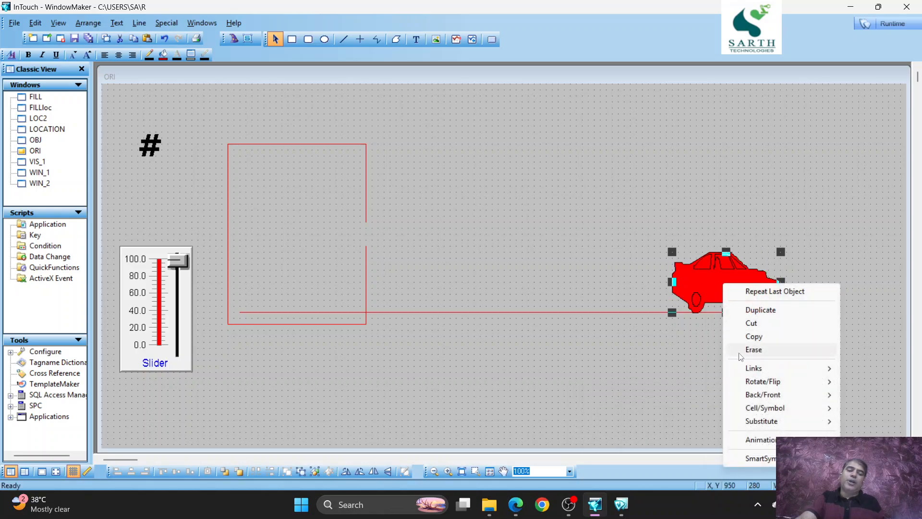
mouse_move(763, 382)
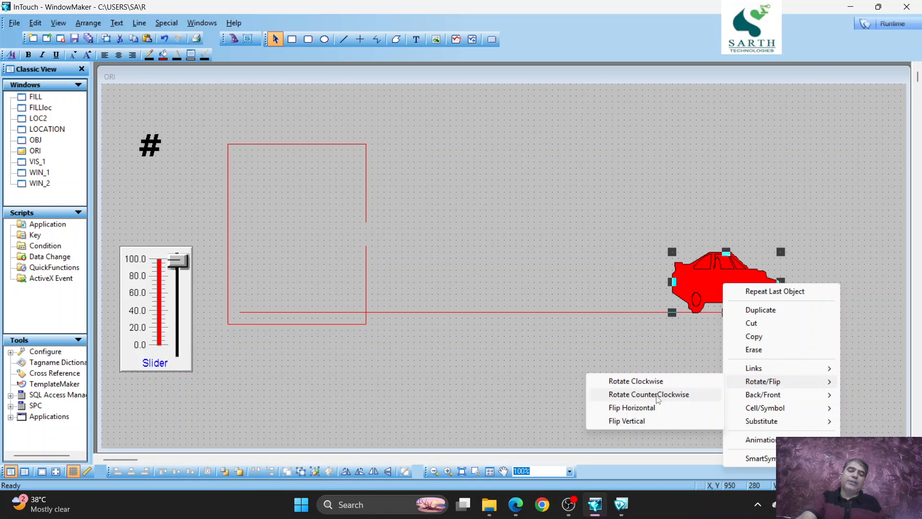
left_click(635, 409)
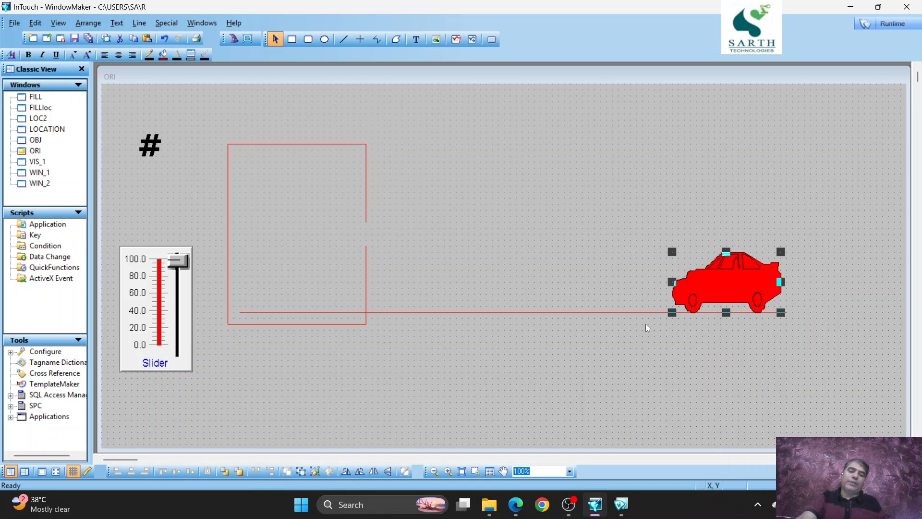
left_click(618, 275)
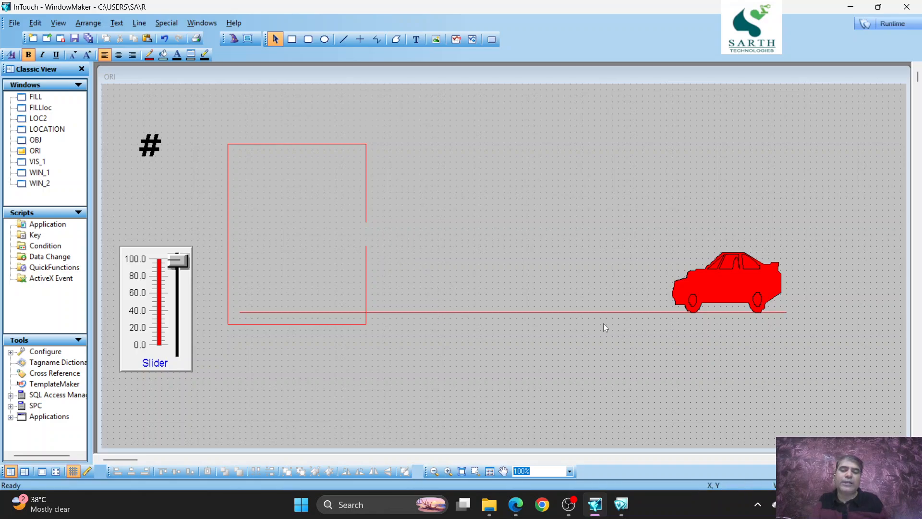
- Draw a horizontal line from the car's front toward the frame, ending at about X 640, Y 350
left_click(359, 39)
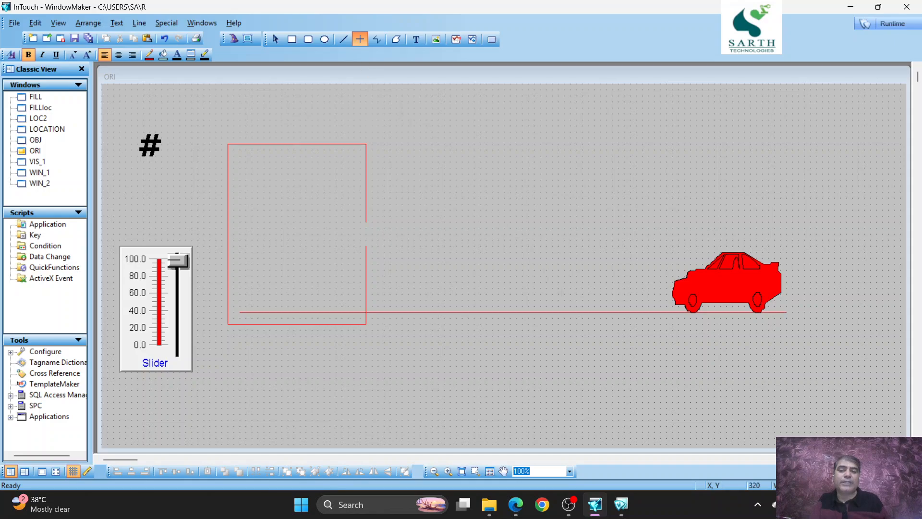
left_click_drag(674, 294, 480, 294)
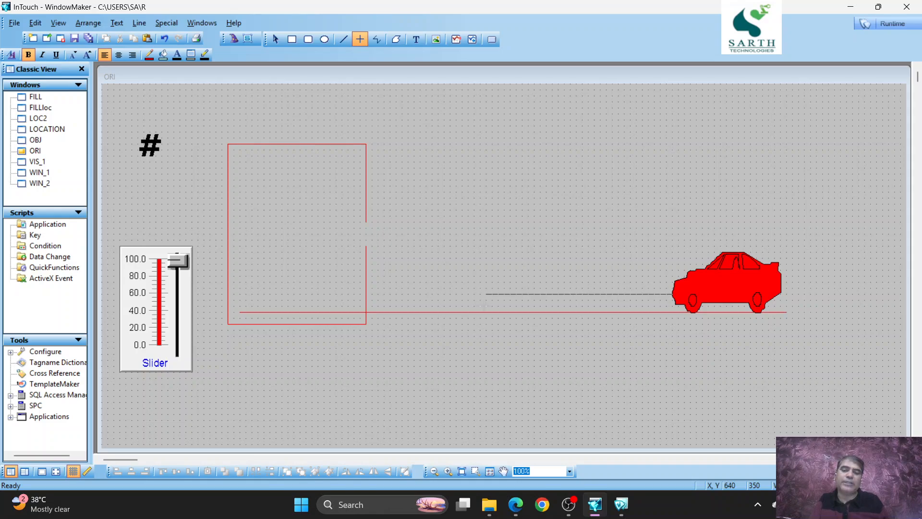
left_click_drag(486, 294, 485, 293)
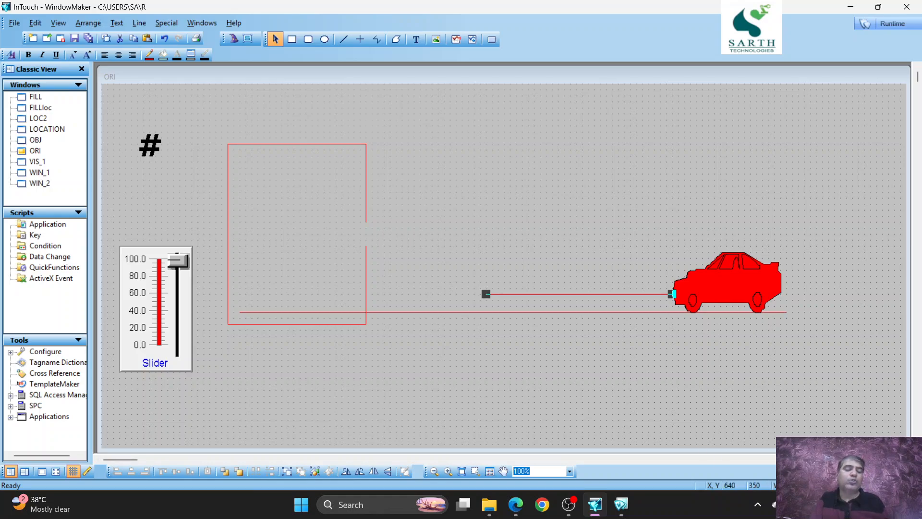
- Open the car's horizontal location link and set its horizontal movement to 310 to the left and 0 to the right
double_click(738, 287)
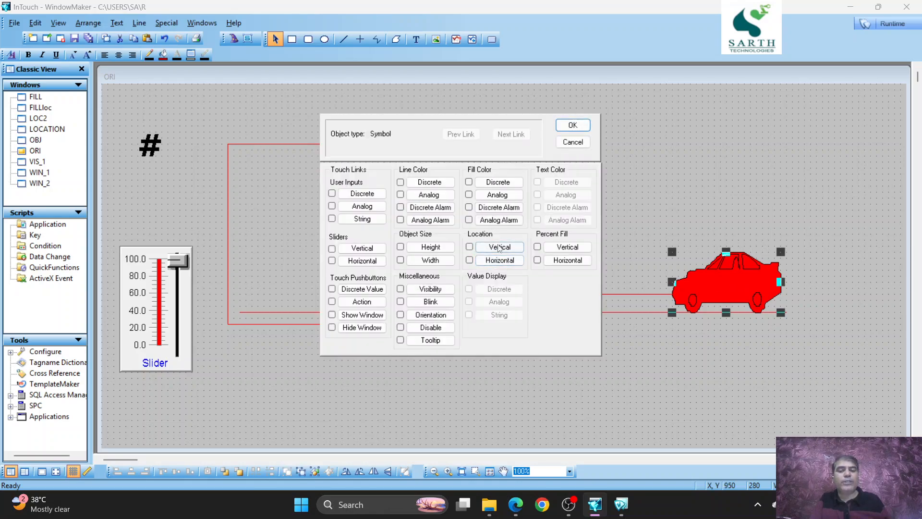
left_click(497, 261)
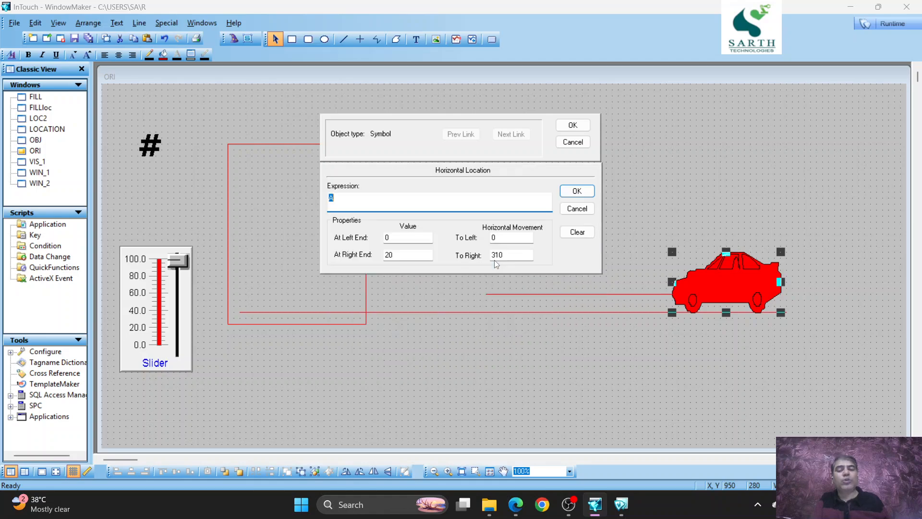
left_click(508, 237)
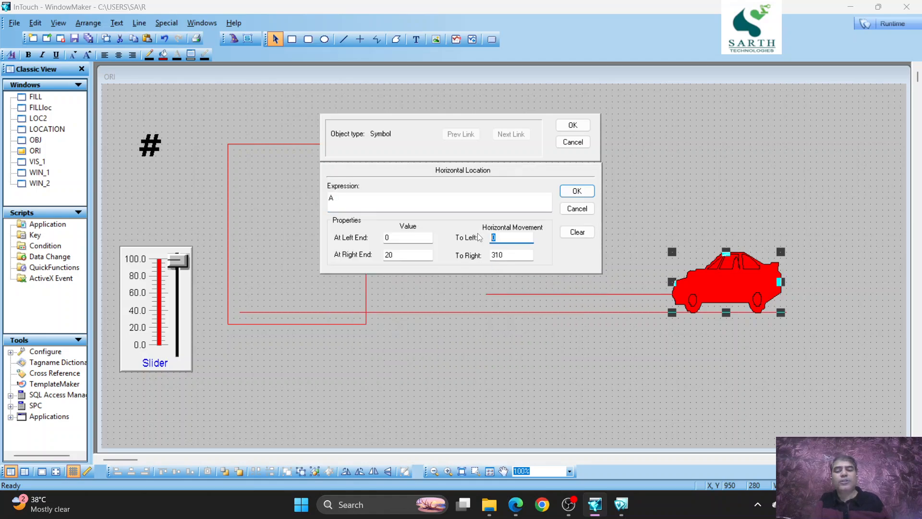
type("31")
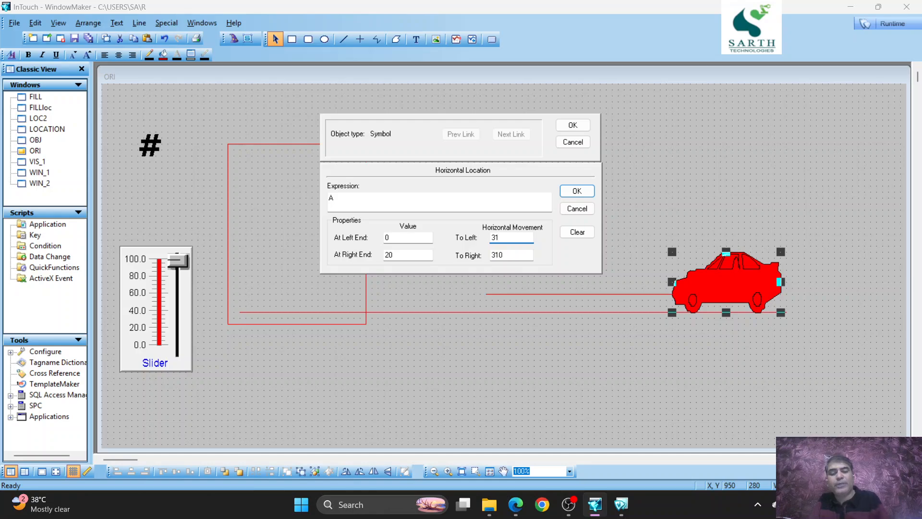
type("0")
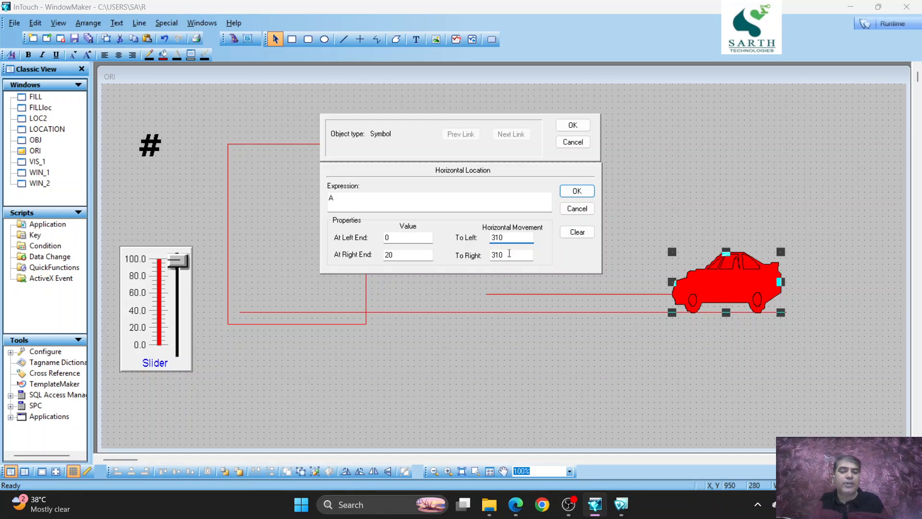
key("Tab")
type("0")
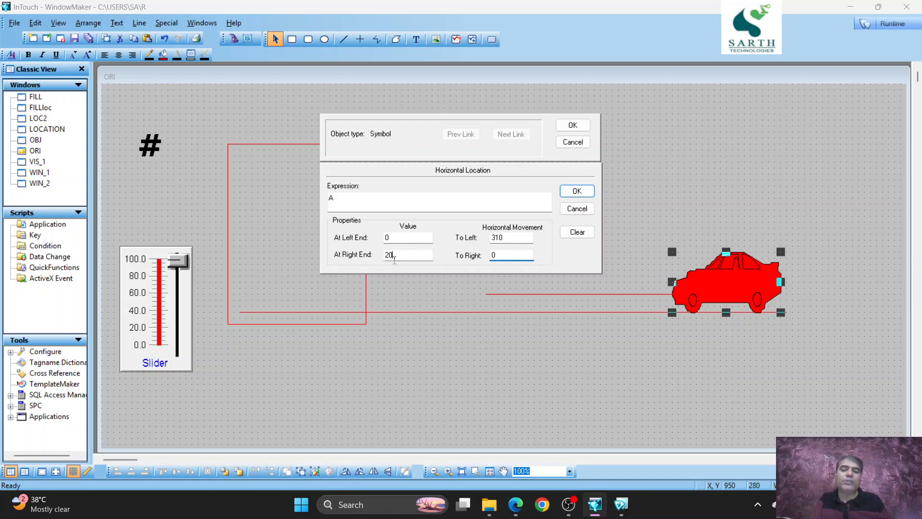
- Set the car's horizontal location values to 20 at the left end and 0 at the right end, and apply the link
double_click(394, 260)
type("0")
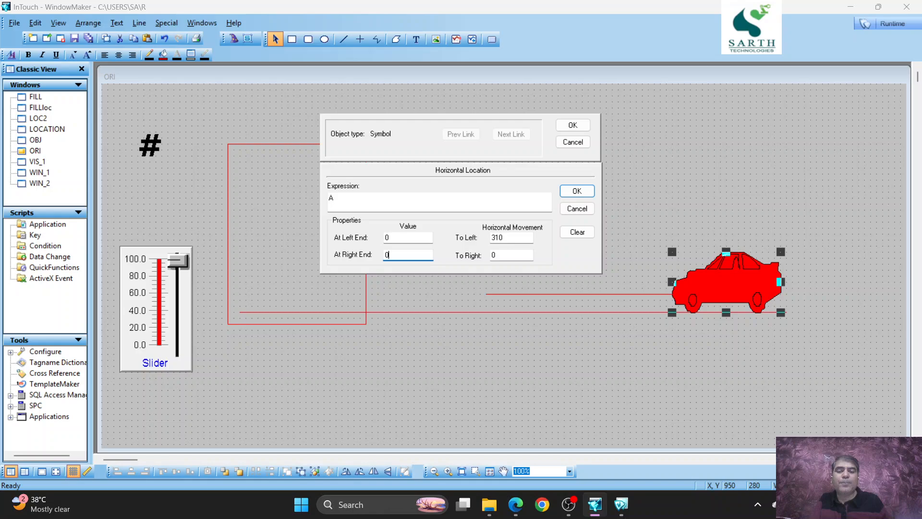
double_click(400, 239)
type("2")
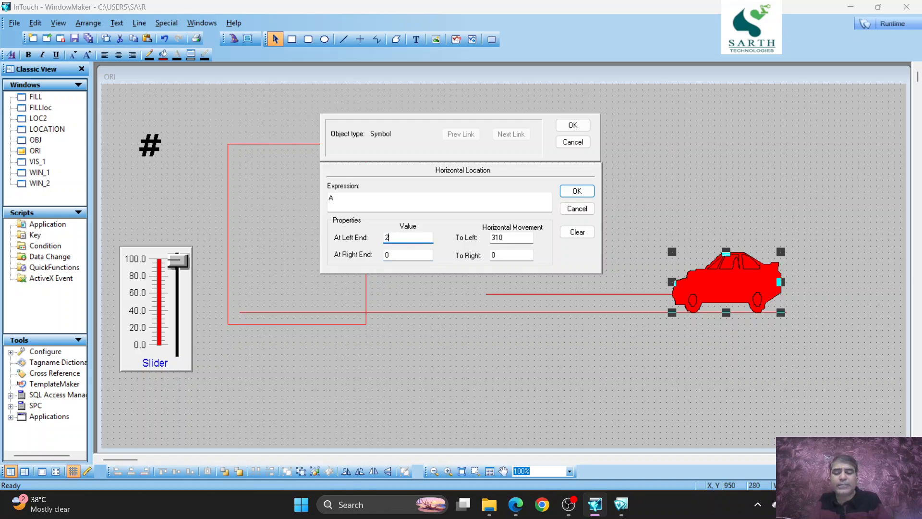
type("0")
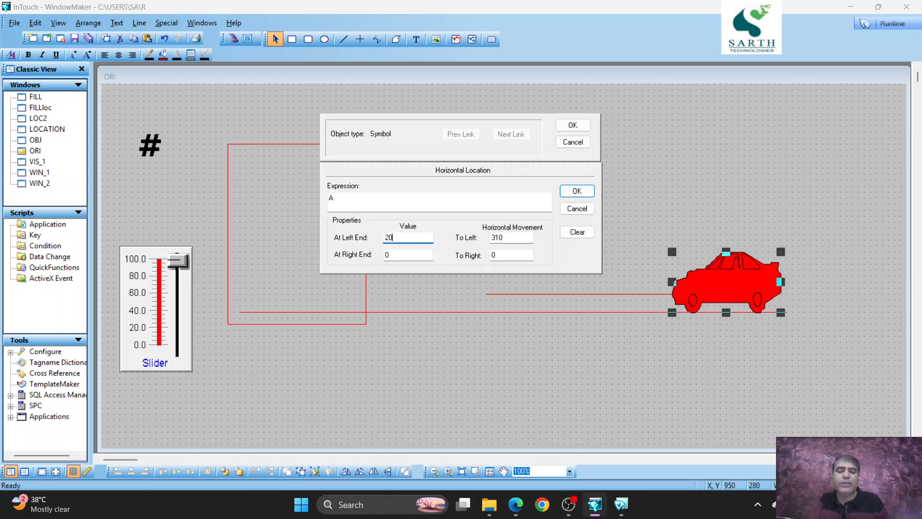
left_click(573, 126)
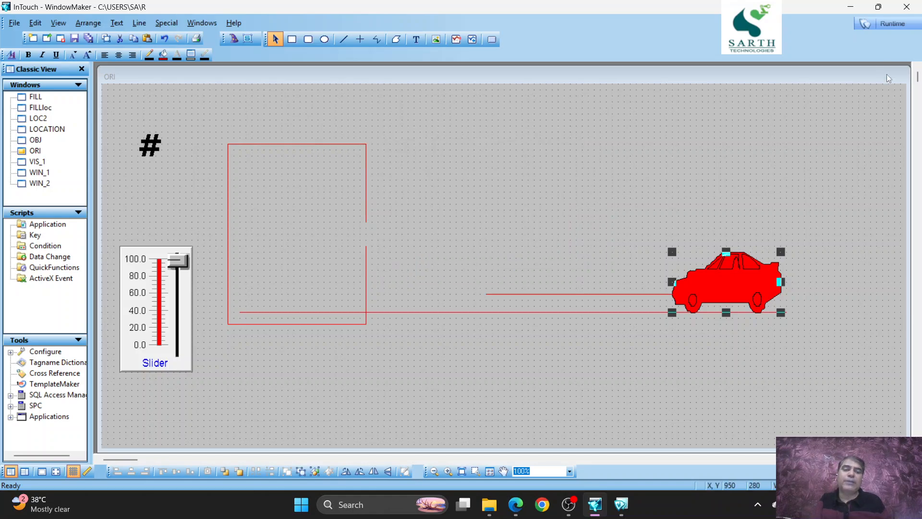
- Run the window, move the slider to test the car's horizontal movement, and return to development mode
left_click(889, 24)
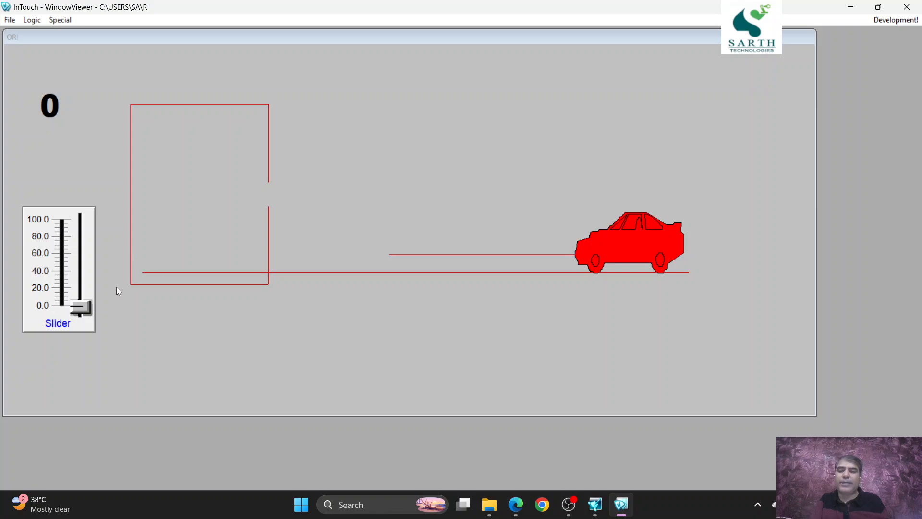
left_click_drag(84, 299, 148, 341)
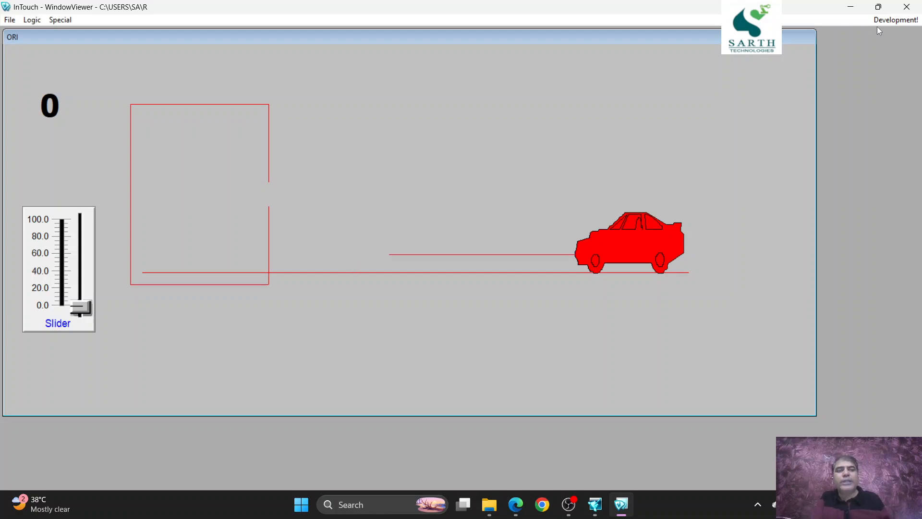
left_click(895, 20)
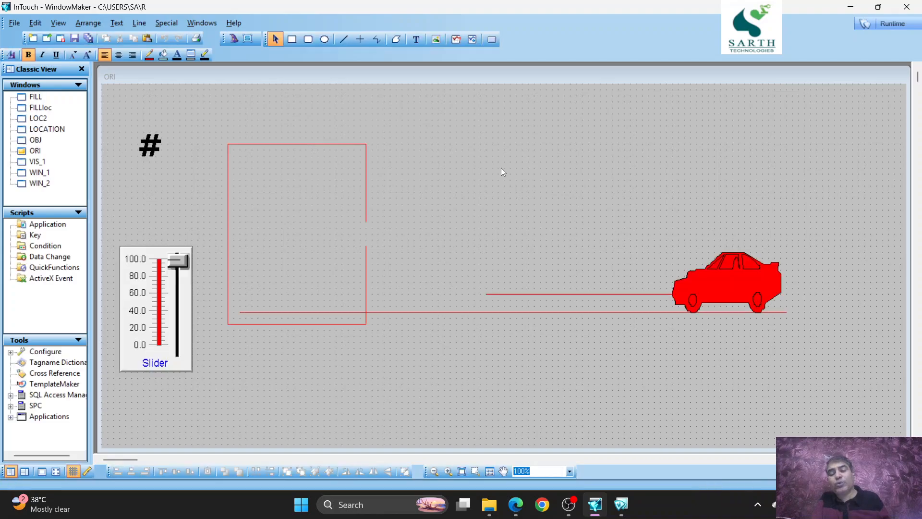
- Open the orientation link of the frame's upper right vertical line and set its rotation center offset to X 0, Y -65
left_click(367, 169)
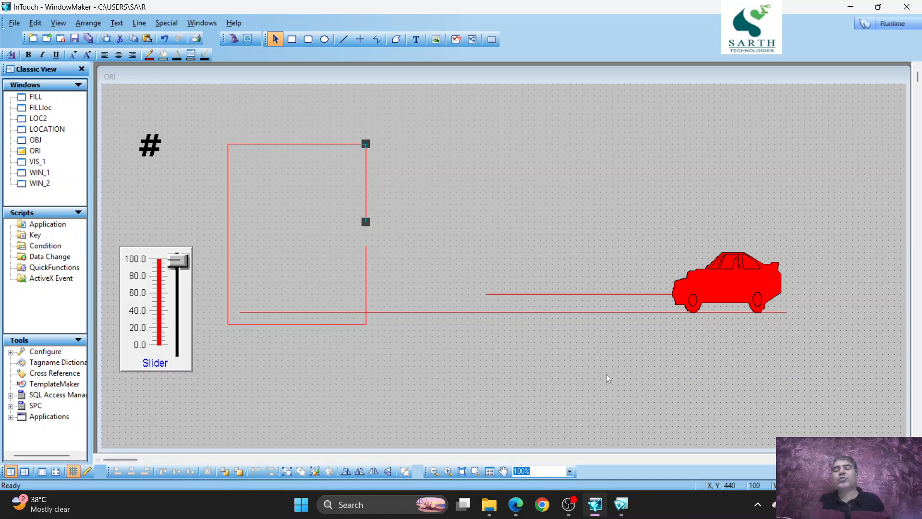
double_click(368, 194)
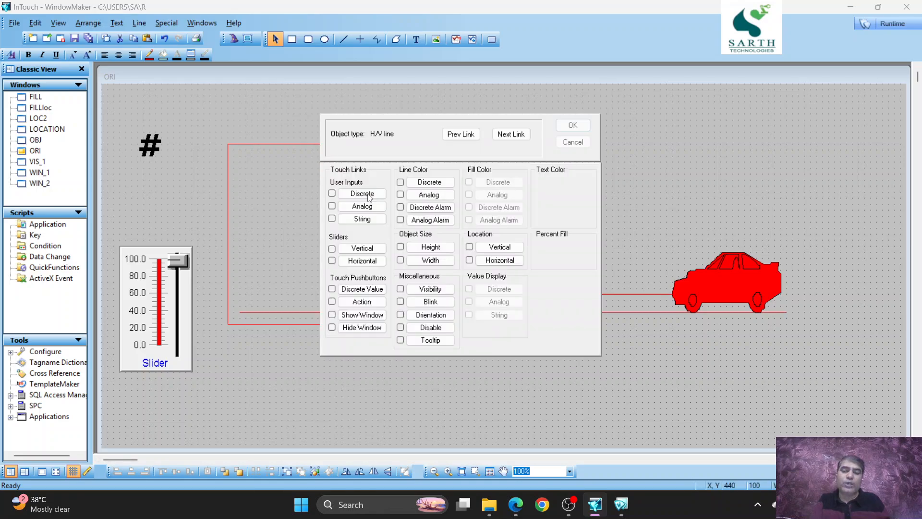
left_click(442, 318)
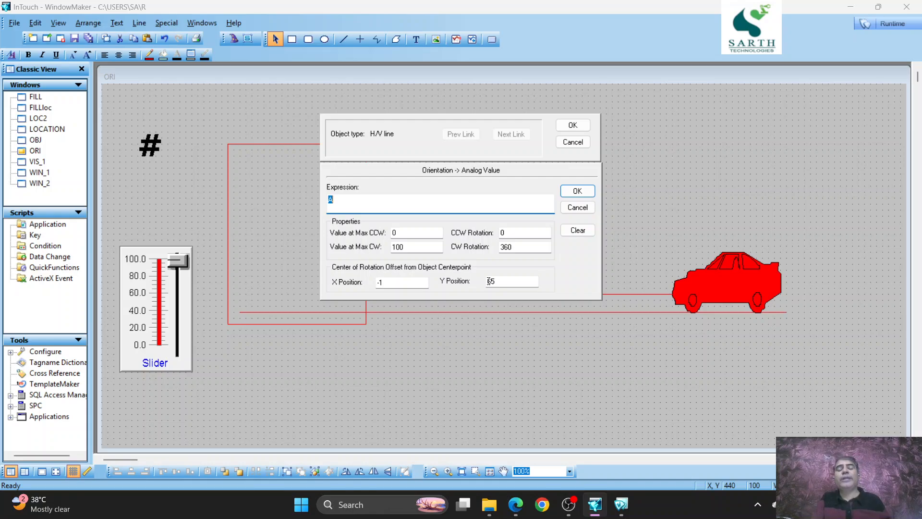
left_click(488, 281)
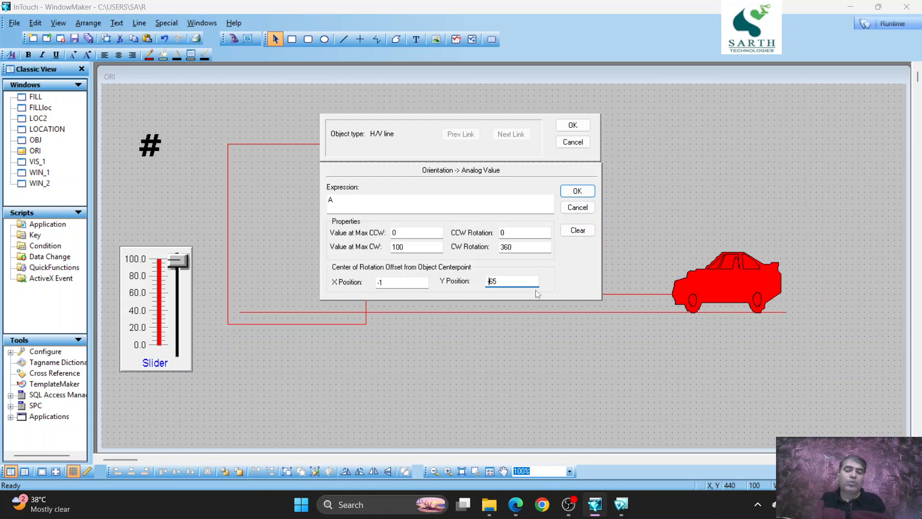
type("-")
key("shift+Tab")
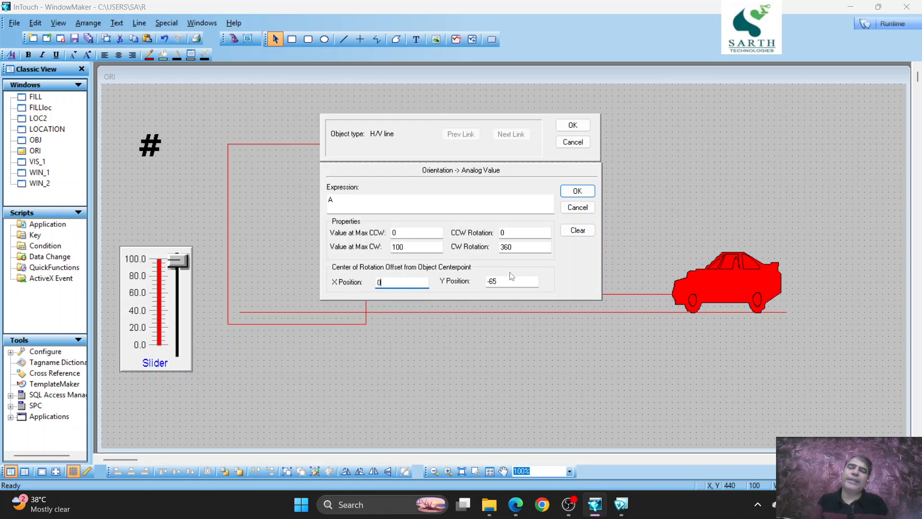
- Set the line's counterclockwise rotation to 90 and its clockwise rotation to 0
double_click(524, 232)
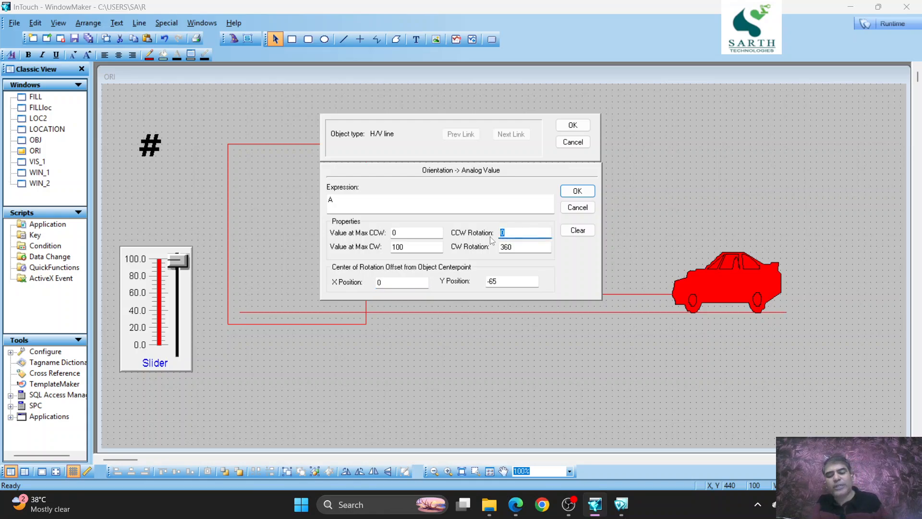
type("90")
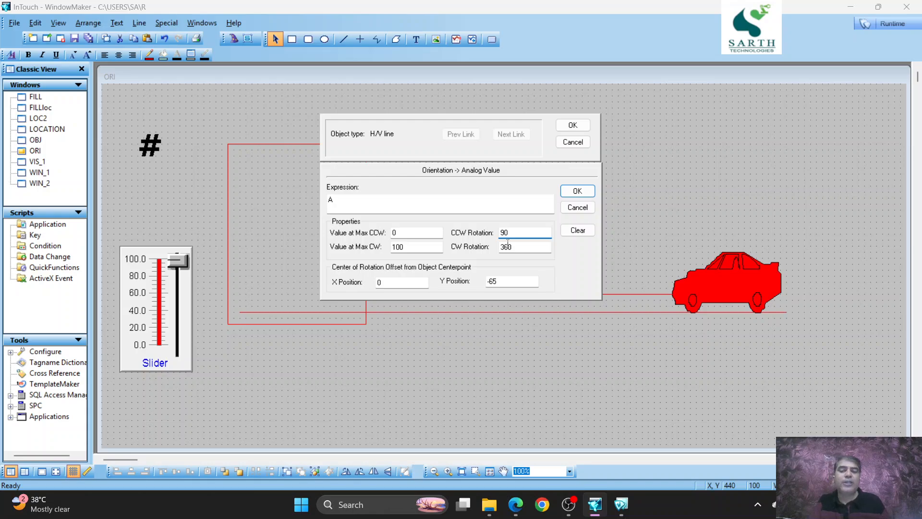
double_click(521, 246)
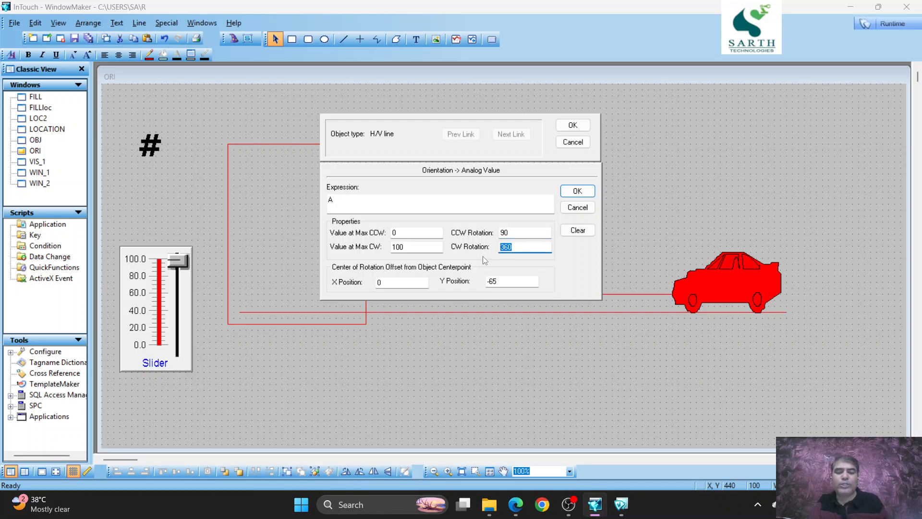
type("0")
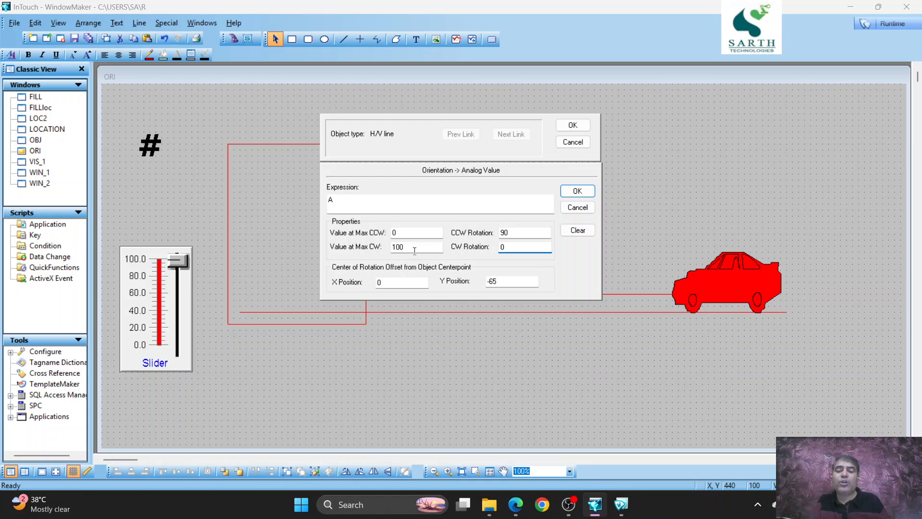
- Set the line's value at maximum counterclockwise to 40 and at maximum clockwise to 20, and apply the orientation link
double_click(414, 250)
type("0")
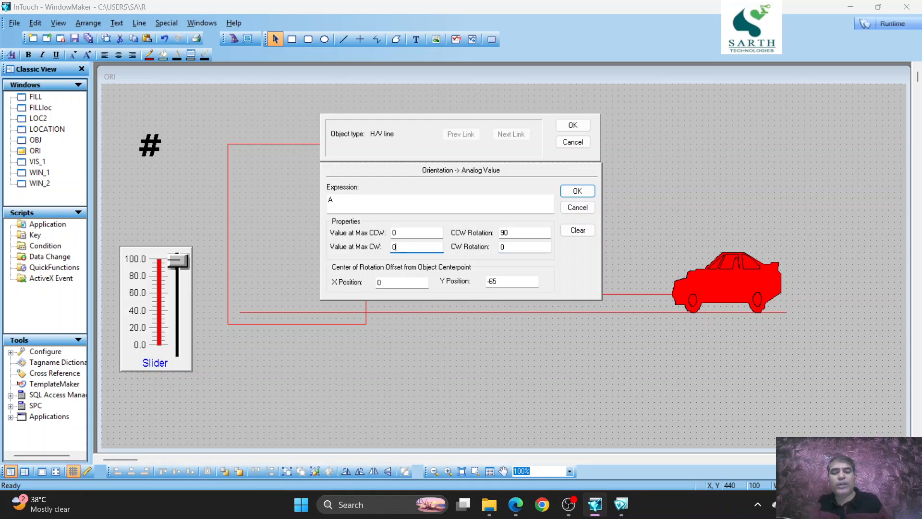
key("BackSpace")
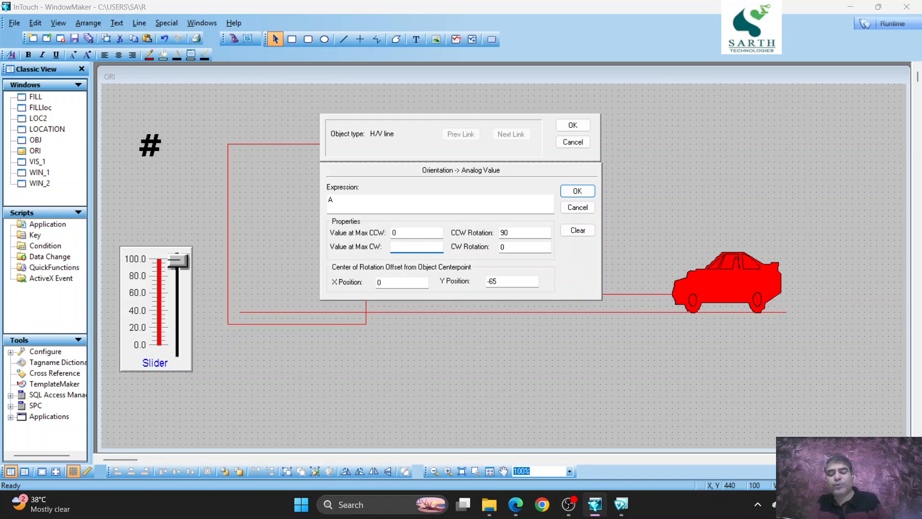
type("20")
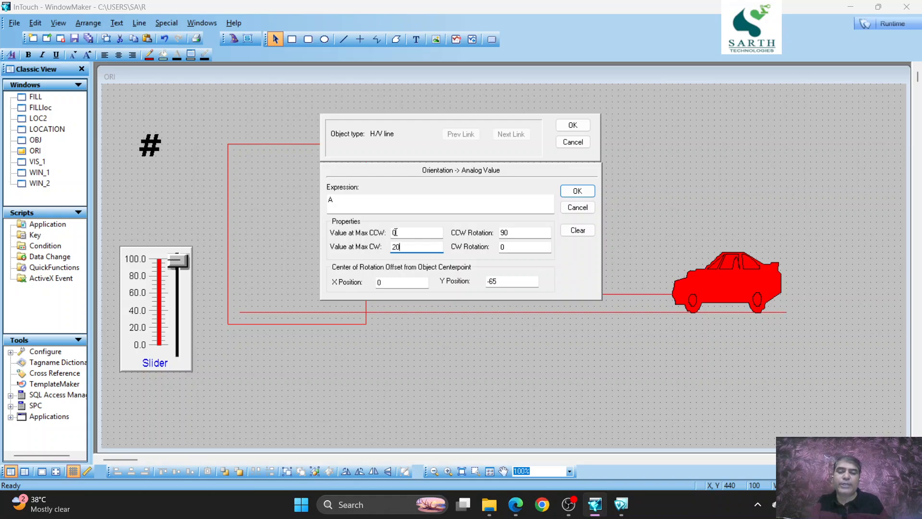
double_click(396, 232)
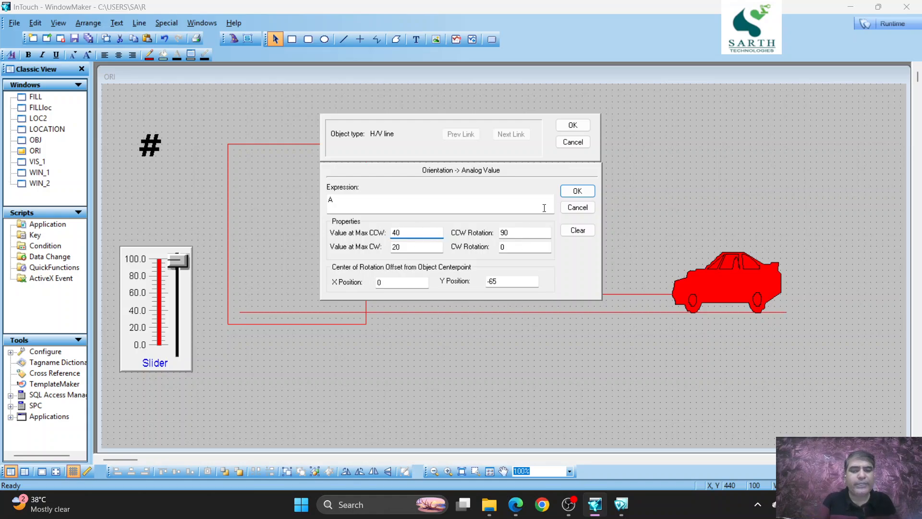
left_click(572, 125)
- Run the window and move the slider to test the line's rotation together with the car's movement
left_click(882, 24)
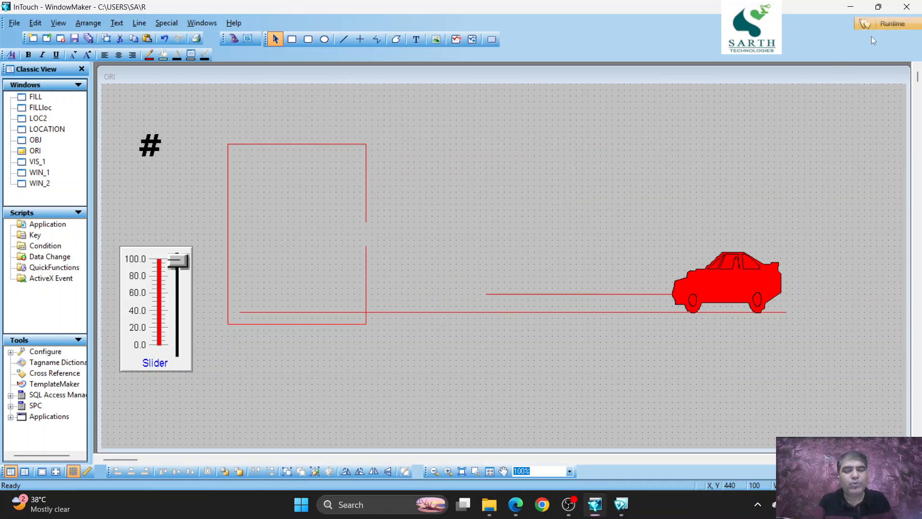
left_click_drag(86, 308, 105, 298)
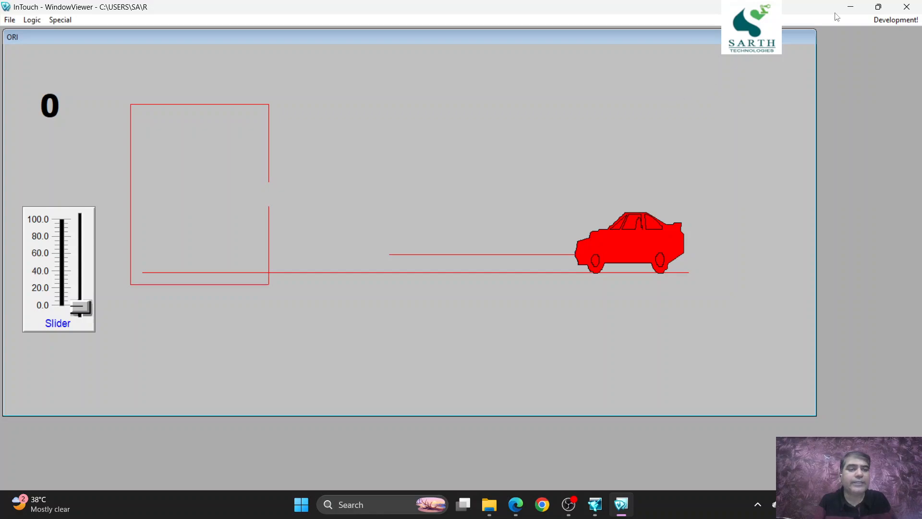
- Open the orientation link of the frame's lower right vertical line and set its clockwise rotation to 90 and counterclockwise rotation to 0
left_click(886, 22)
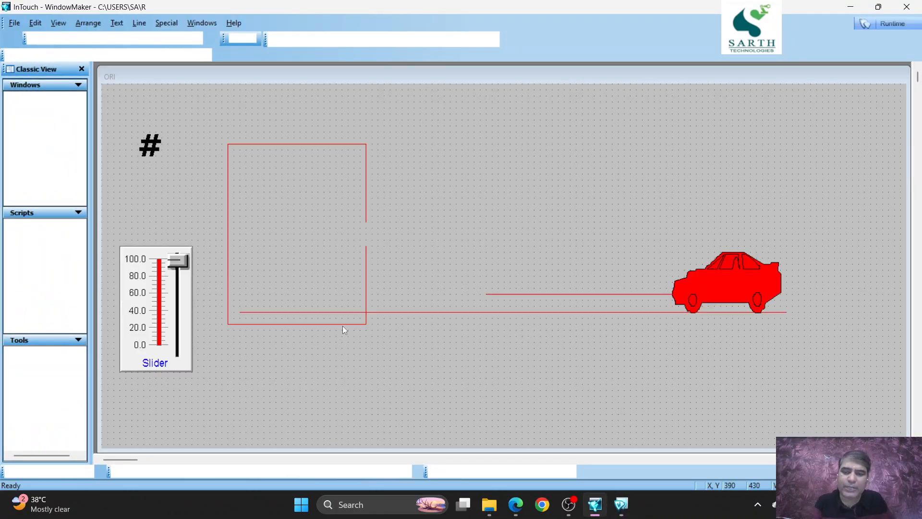
left_click(367, 264)
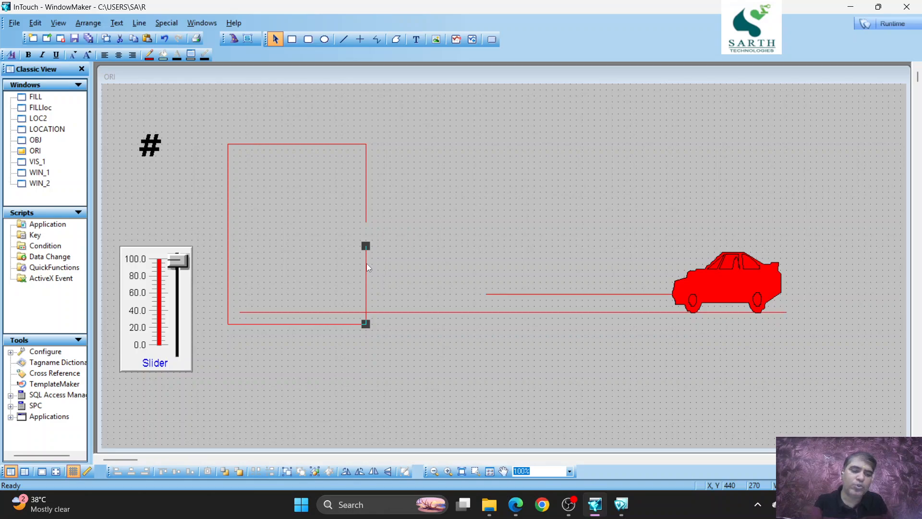
double_click(367, 263)
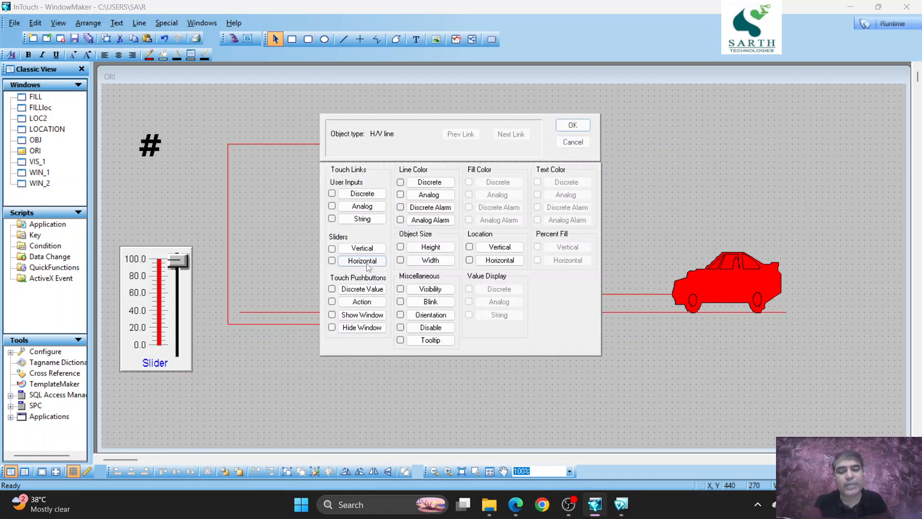
left_click(446, 315)
left_click(489, 281)
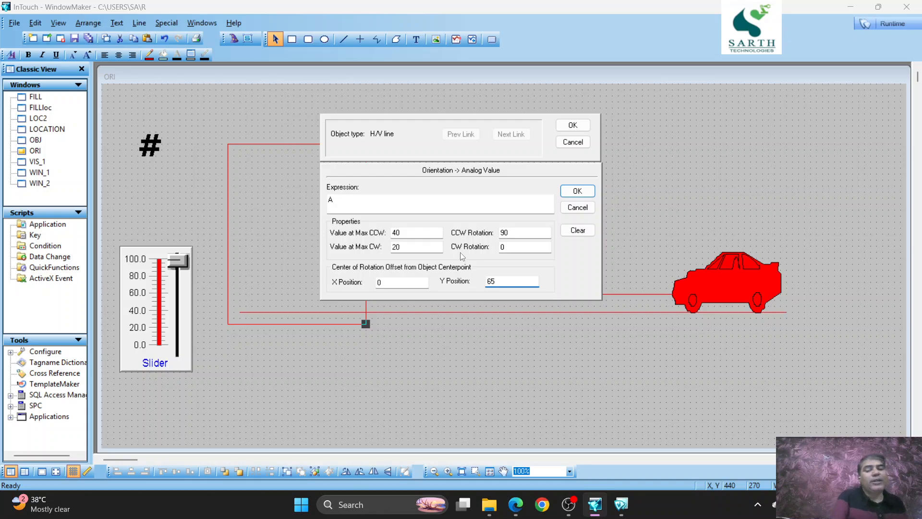
left_click(511, 247)
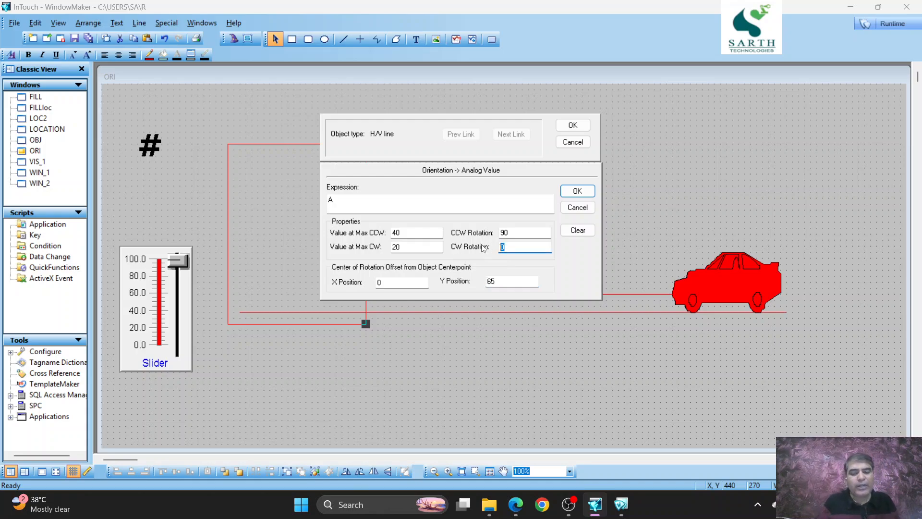
key("BackSpace")
type("90")
double_click(513, 234)
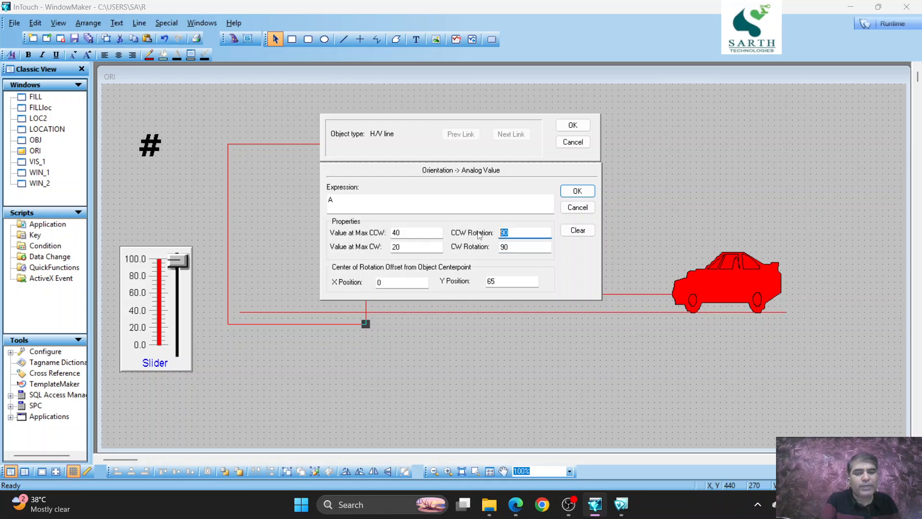
type("0")
- Set the line's value at maximum counterclockwise to 20 and at maximum clockwise to 40, and apply the orientation link
double_click(403, 232)
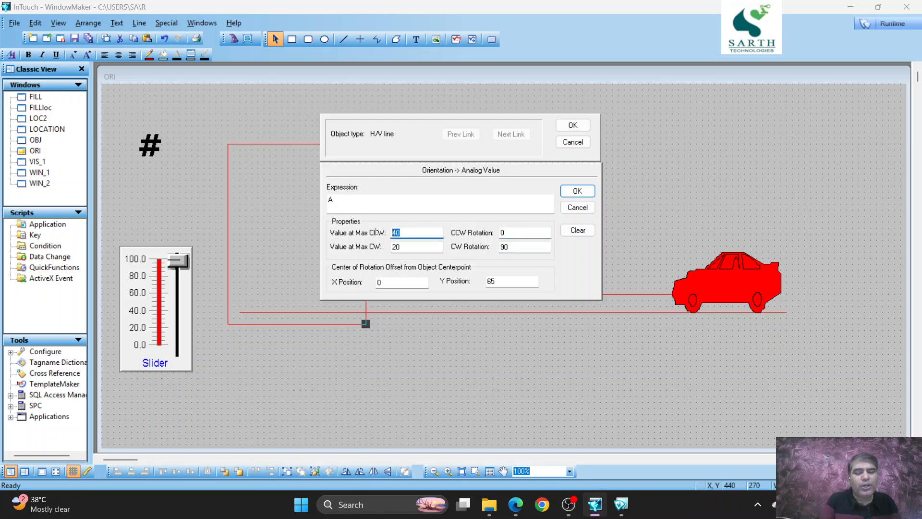
type("20")
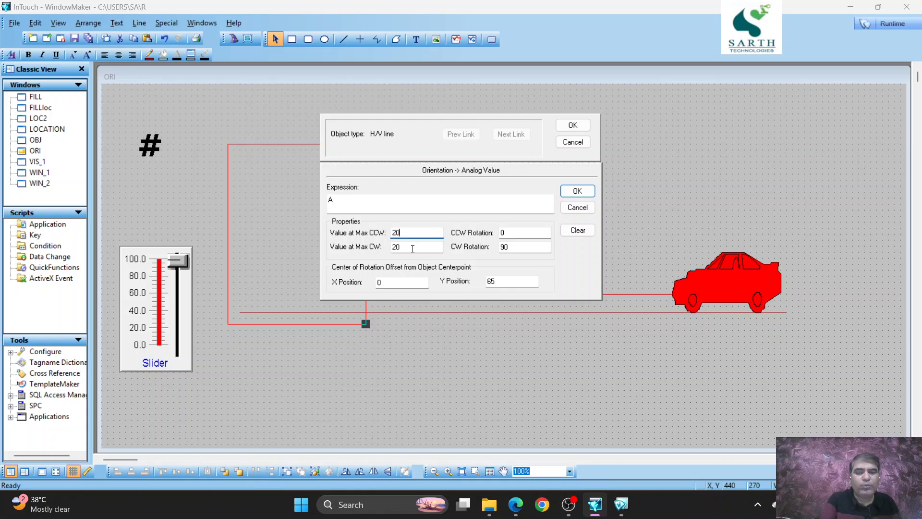
double_click(412, 247)
type("40")
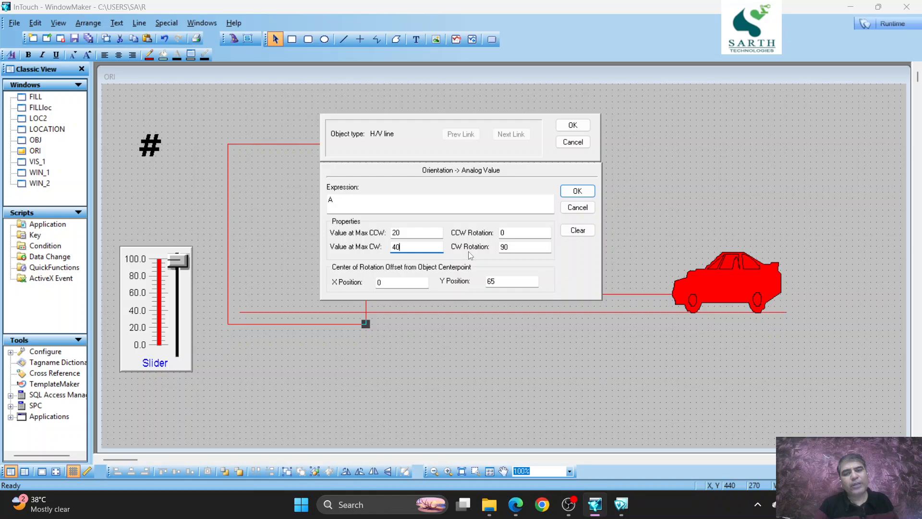
left_click(573, 126)
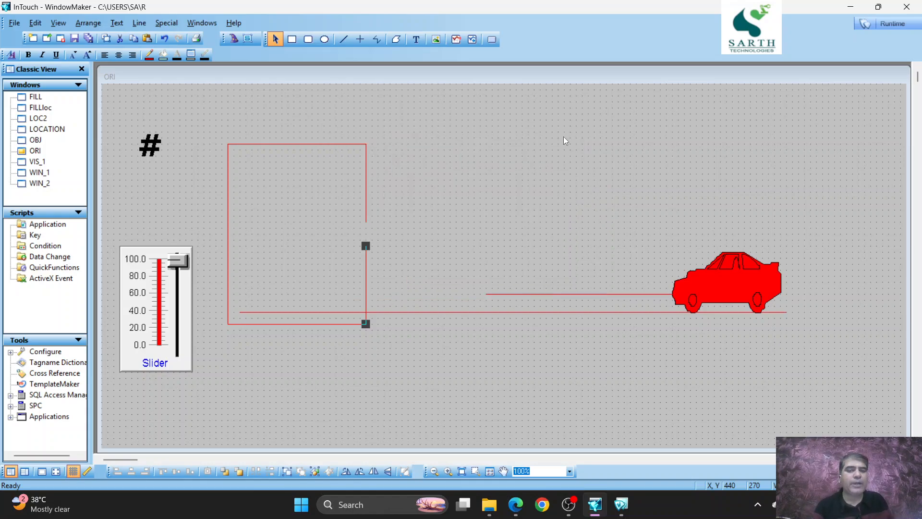
- Run the window, move the slider to test the lower line's rotation, and return to development mode
left_click(894, 23)
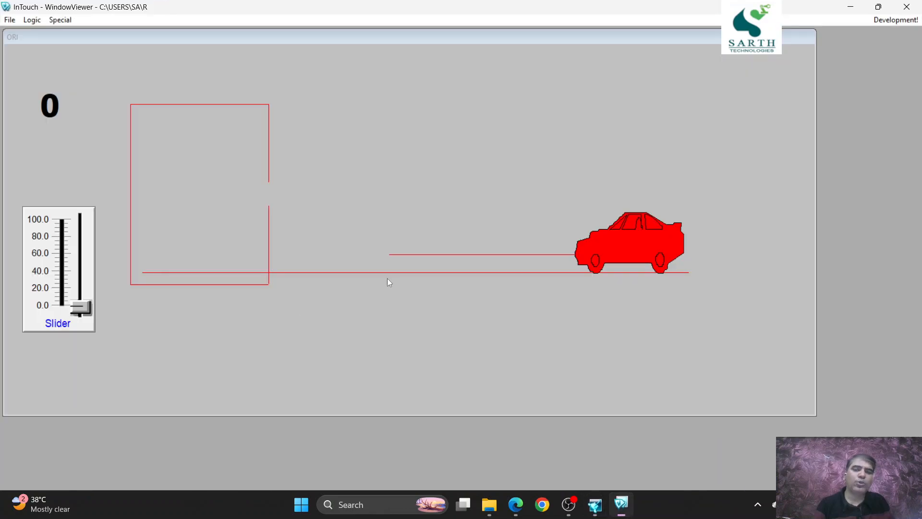
left_click_drag(88, 313, 120, 331)
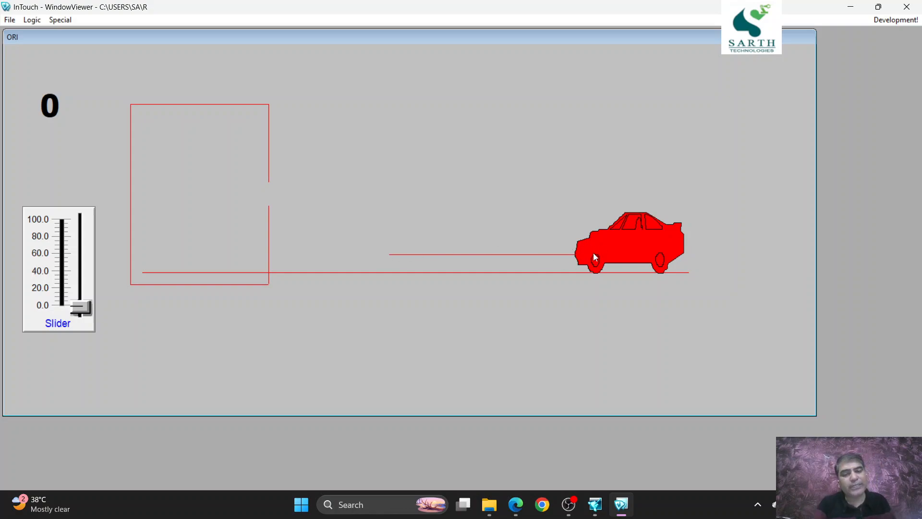
left_click(894, 20)
- Duplicate the car, place the copy on the road line at the front end of the short guide line, and delete that guide line
left_click(710, 281)
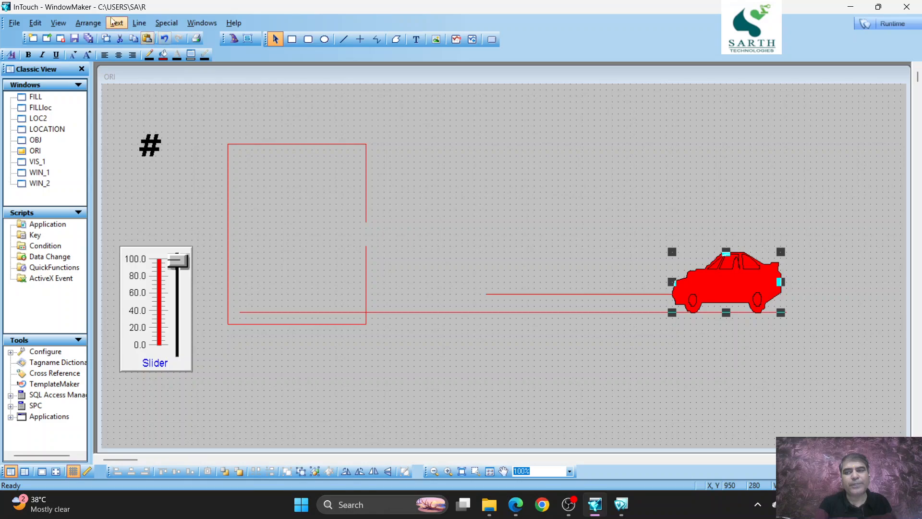
left_click(106, 38)
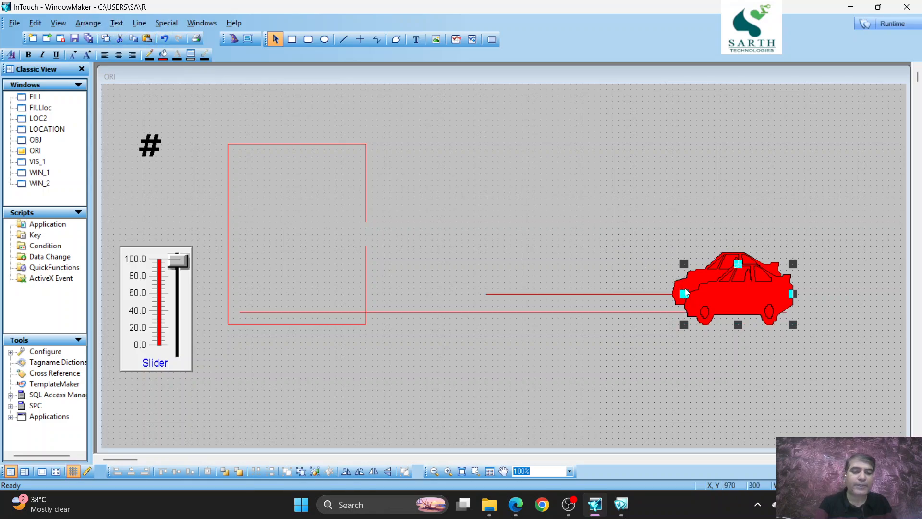
left_click_drag(715, 306, 517, 294)
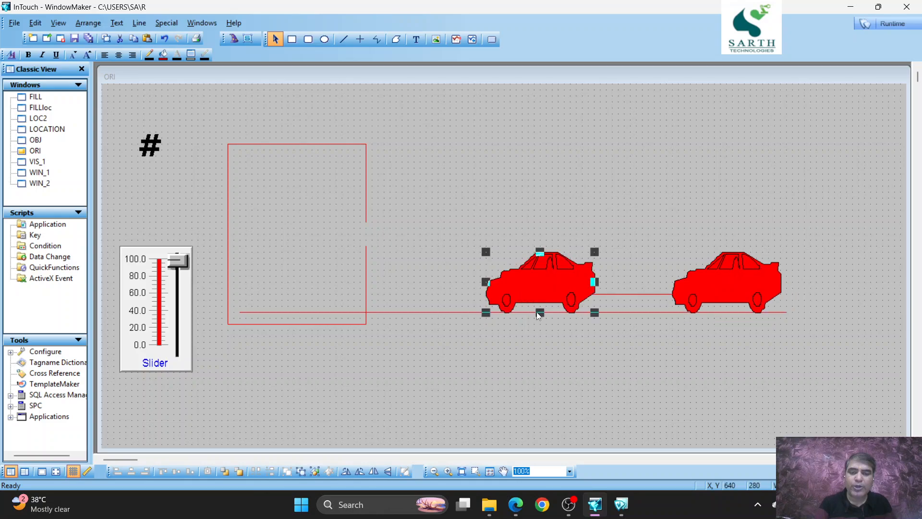
left_click(626, 294)
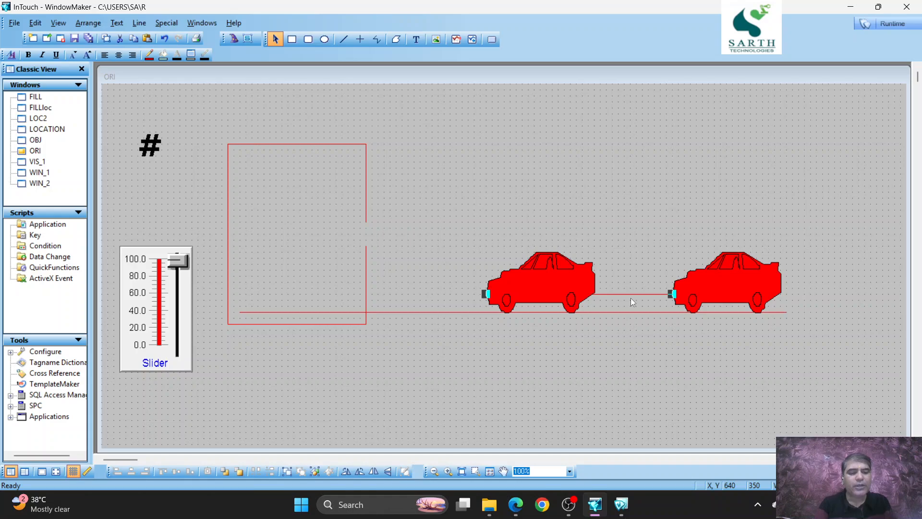
key("Delete")
- Check the car copy's animation links, run the window and move the slider to test both cars' movement
double_click(570, 286)
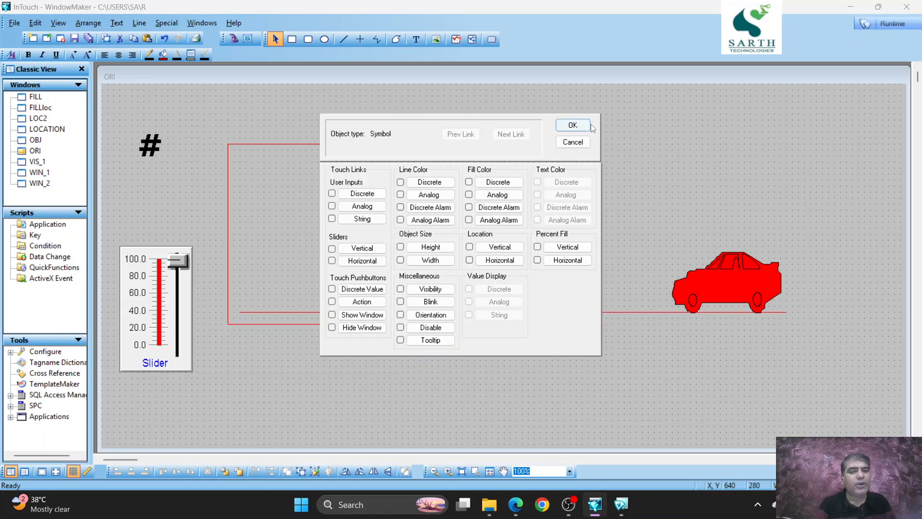
left_click(574, 125)
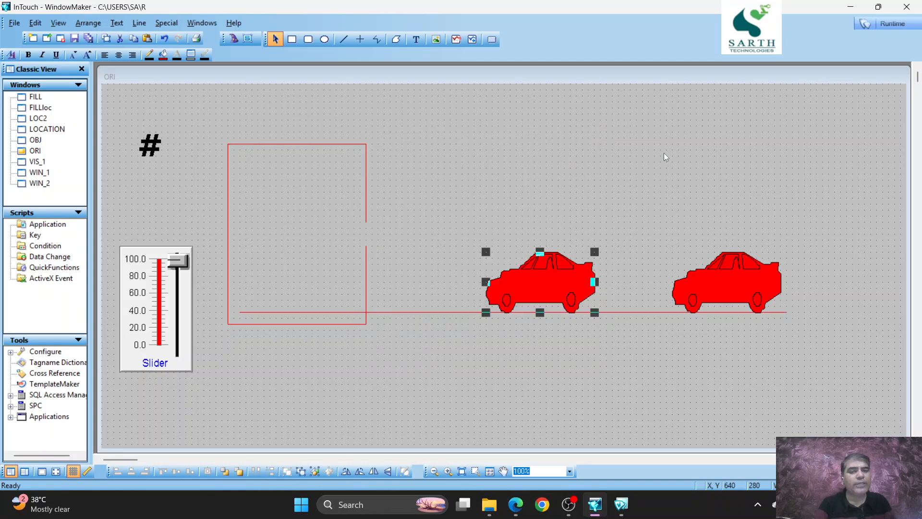
left_click(894, 24)
left_click_drag(81, 309, 103, 337)
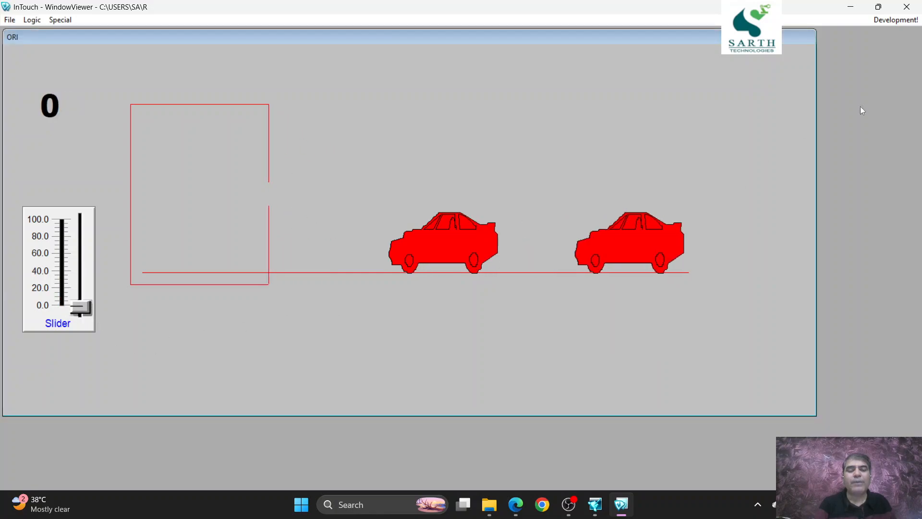
left_click(899, 21)
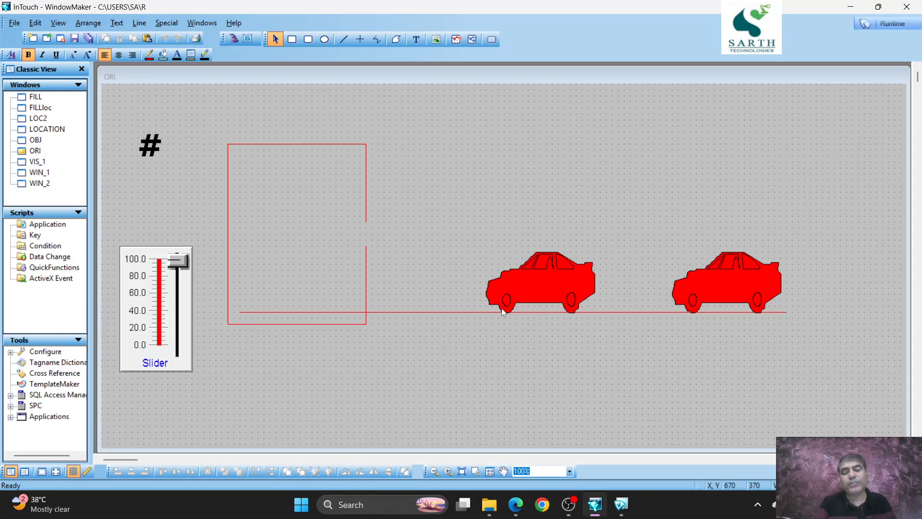
- Measure the distance from the car copy's front to the road line's far end with a temporary horizontal line, and delete the line
left_click(364, 41)
left_click_drag(489, 293, 240, 294)
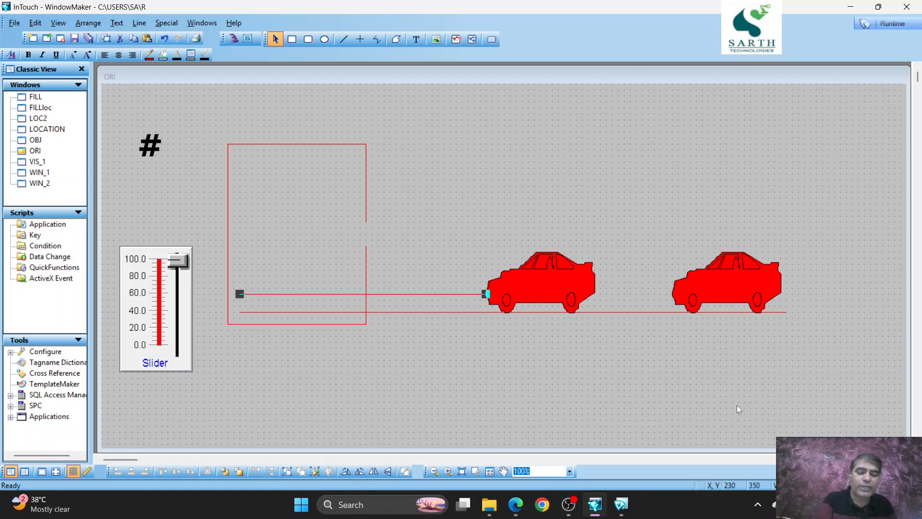
key("Delete")
- Set the car copy's horizontal location link to value 60 at left end, 40 at right end, and 410 movement to the left
double_click(560, 275)
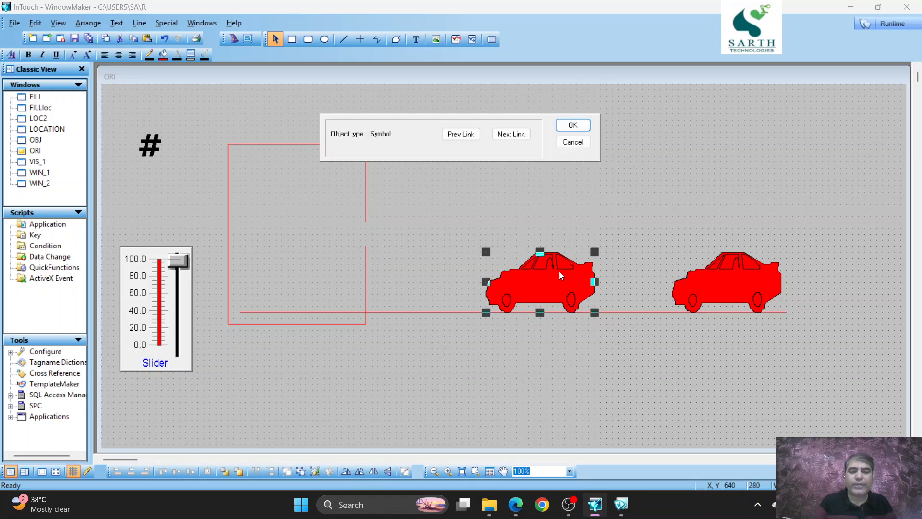
left_click(495, 265)
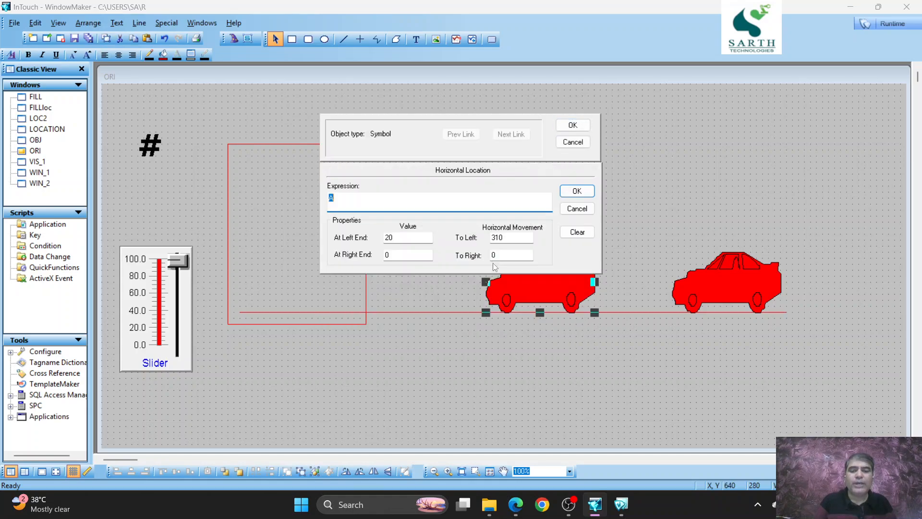
left_click_drag(508, 239, 476, 244)
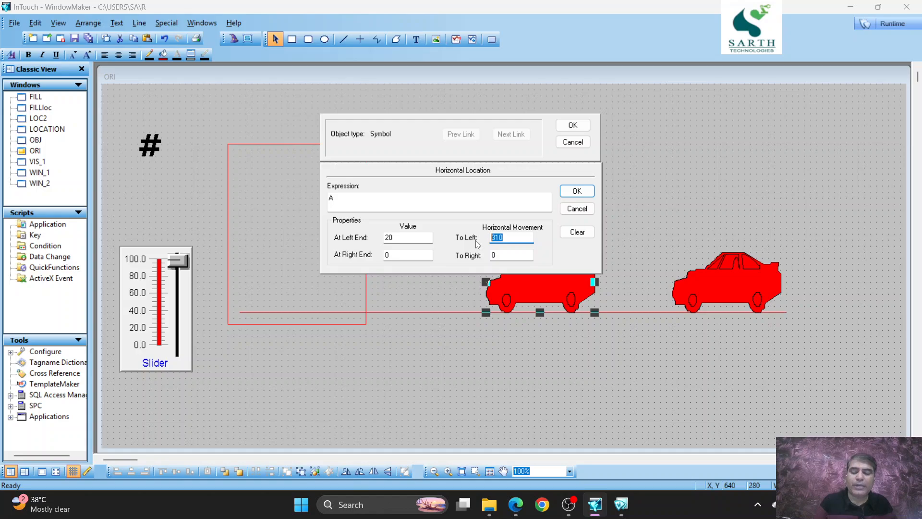
type("410")
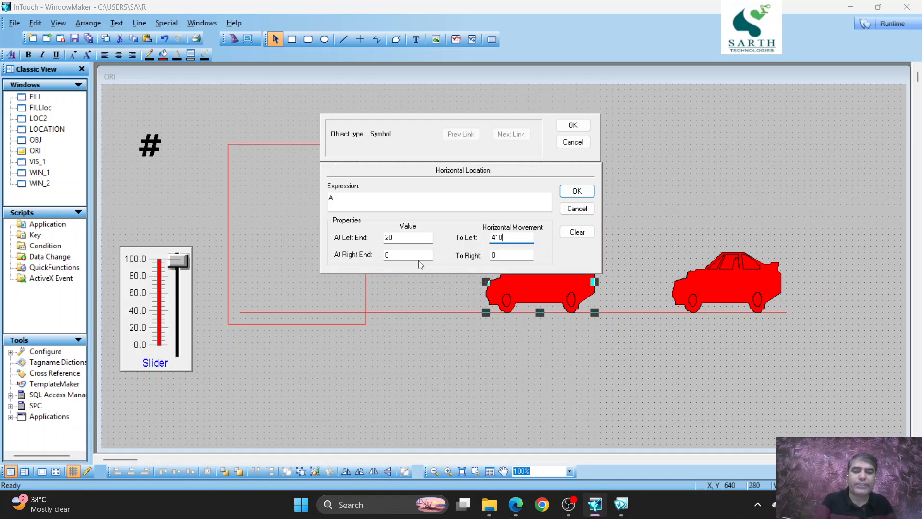
left_click_drag(421, 258, 326, 255)
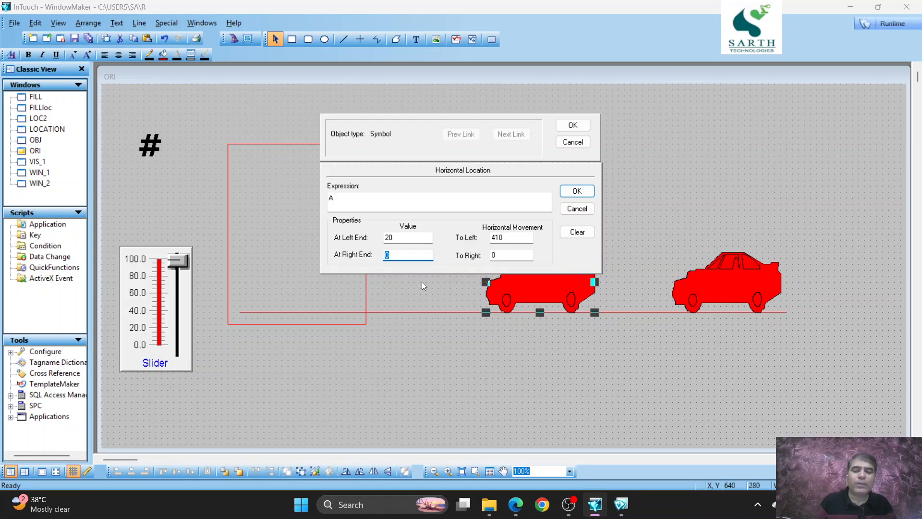
type("40")
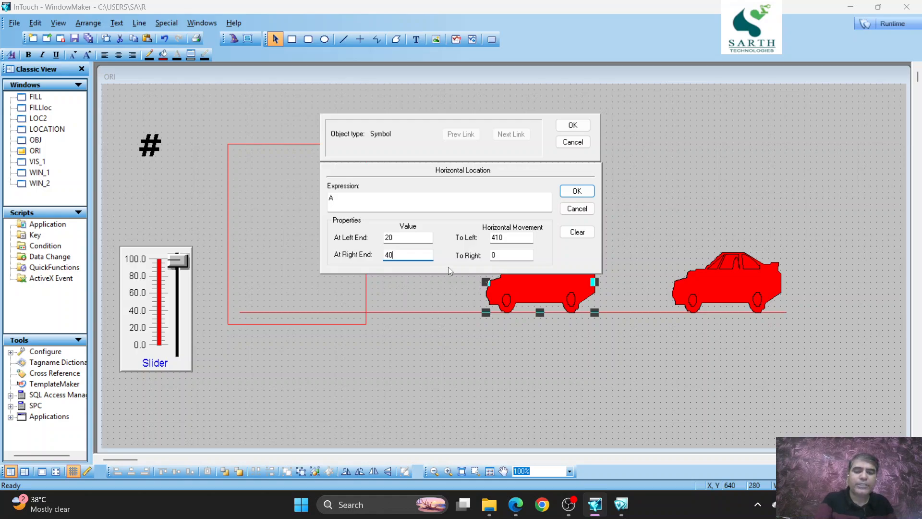
left_click_drag(431, 238, 353, 239)
type("60")
left_click(572, 125)
- Run the window, move the slider to test the second car's new travel range, and return to development mode
left_click(886, 24)
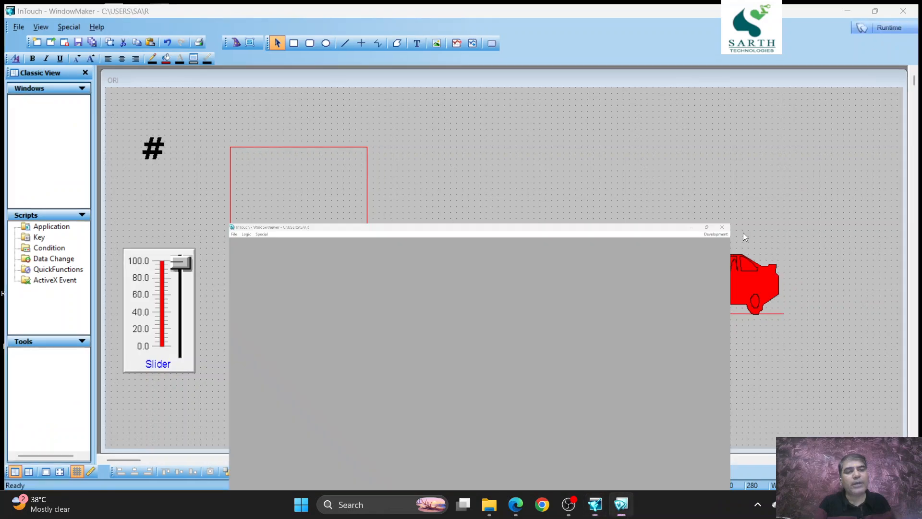
left_click_drag(86, 311, 150, 370)
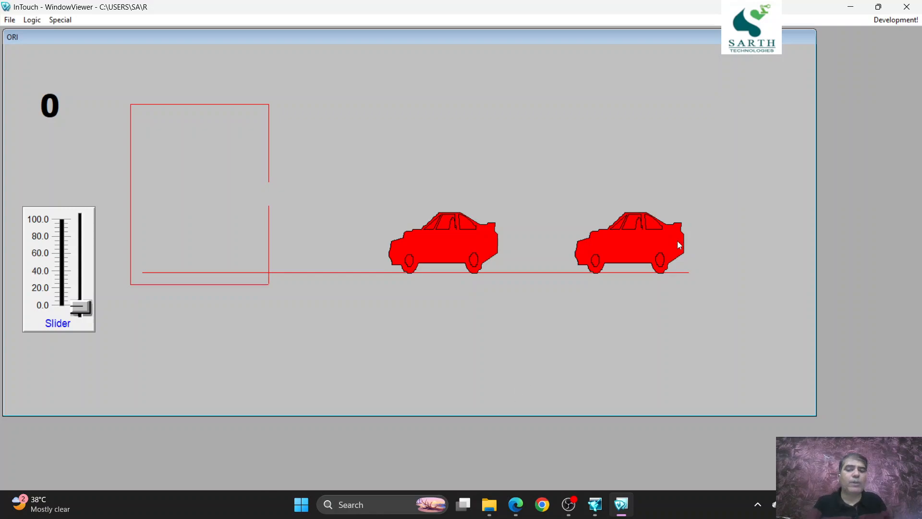
left_click(888, 20)
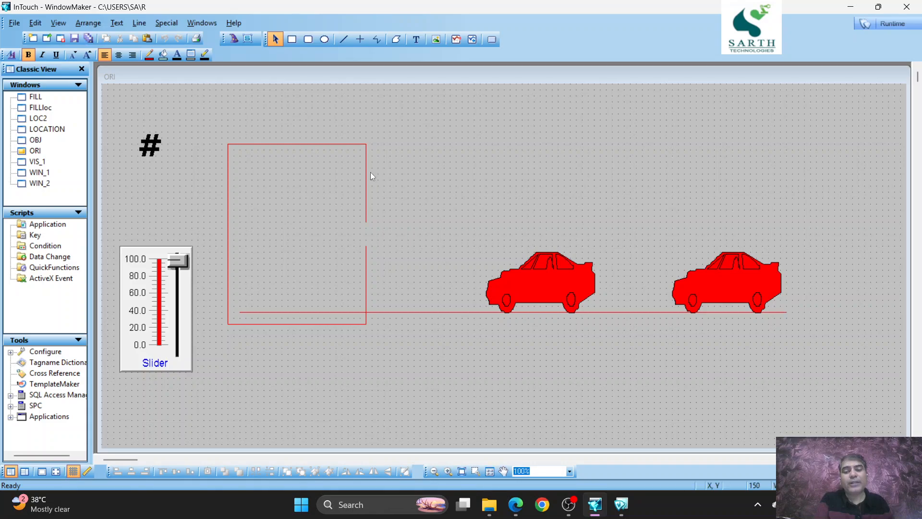
- Duplicate the frame's upper right vertical line and rotate the copy 90 degrees to horizontal
left_click(366, 174)
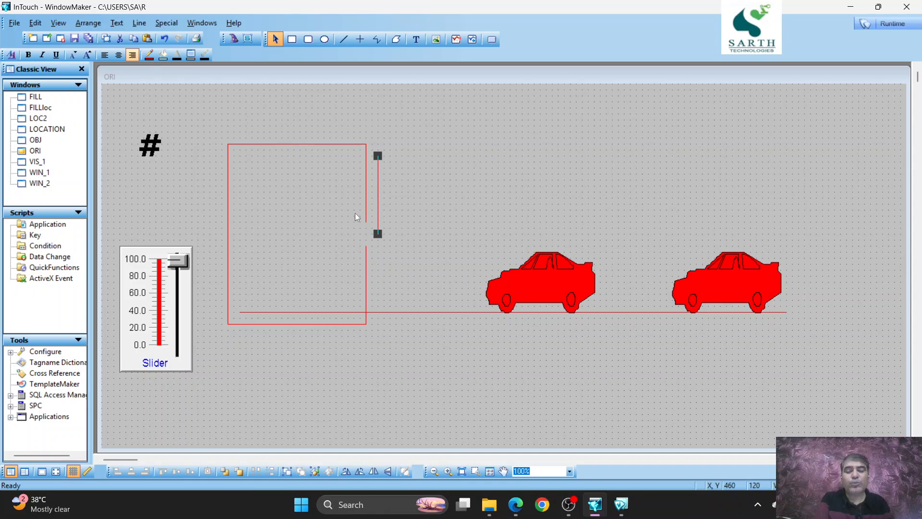
left_click(361, 472)
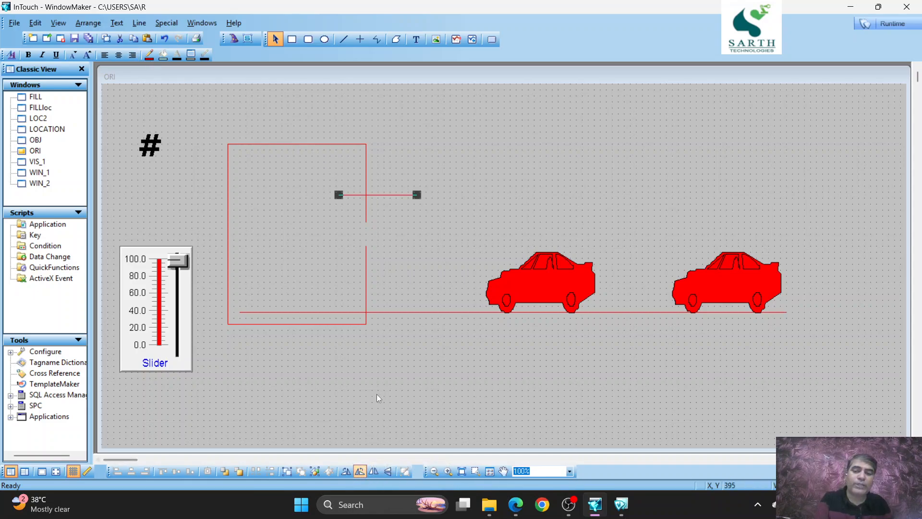
- Turn off the horizontal copy's orientation link and move it so that it extends outward from the frame's upper right corner
double_click(386, 194)
left_click(400, 315)
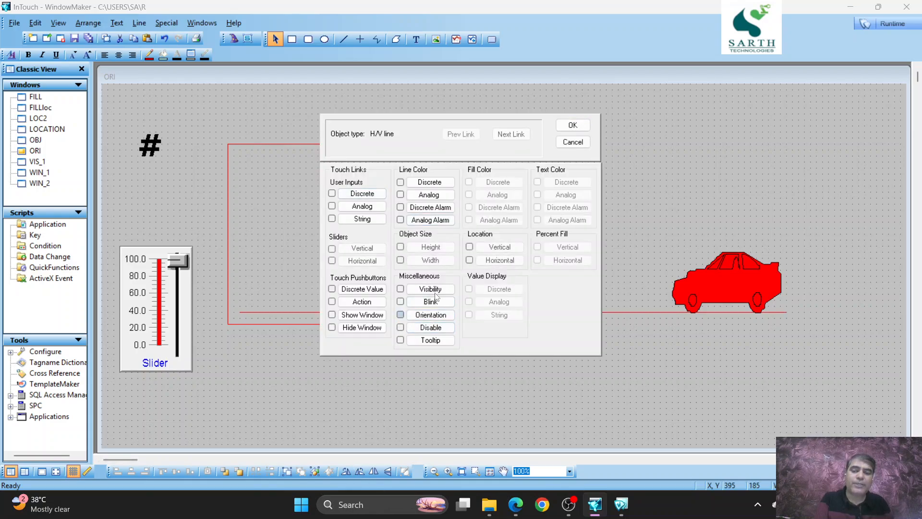
left_click(573, 125)
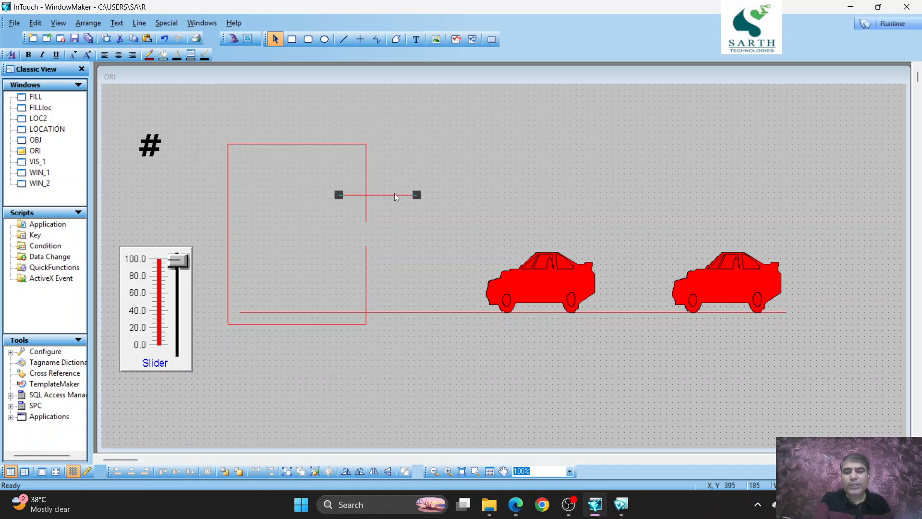
left_click_drag(394, 195, 402, 145)
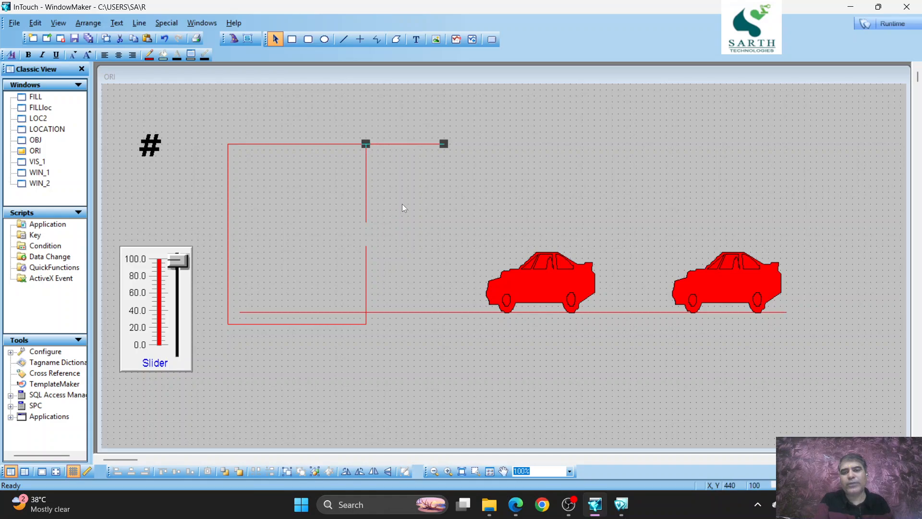
- Duplicate the upper horizontal line and place the copy so it extends outward from the frame's lower right corner
left_click(106, 39)
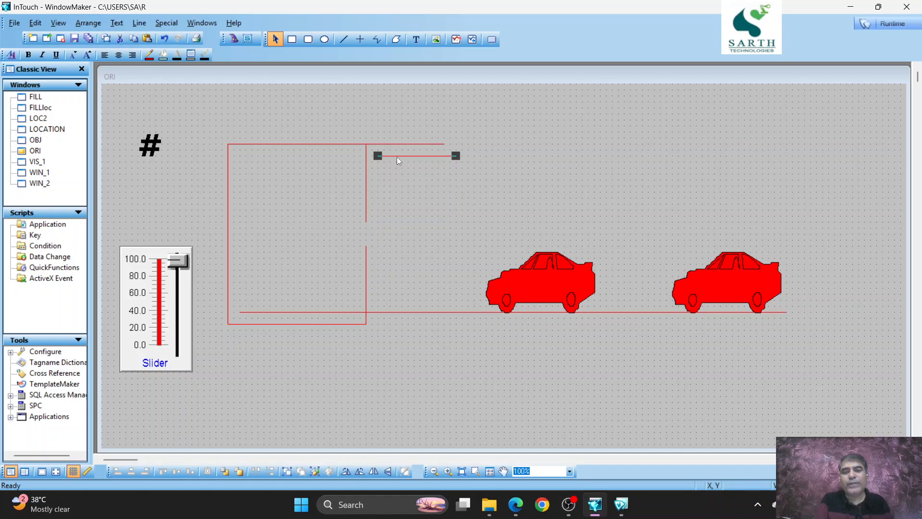
left_click_drag(398, 157, 382, 325)
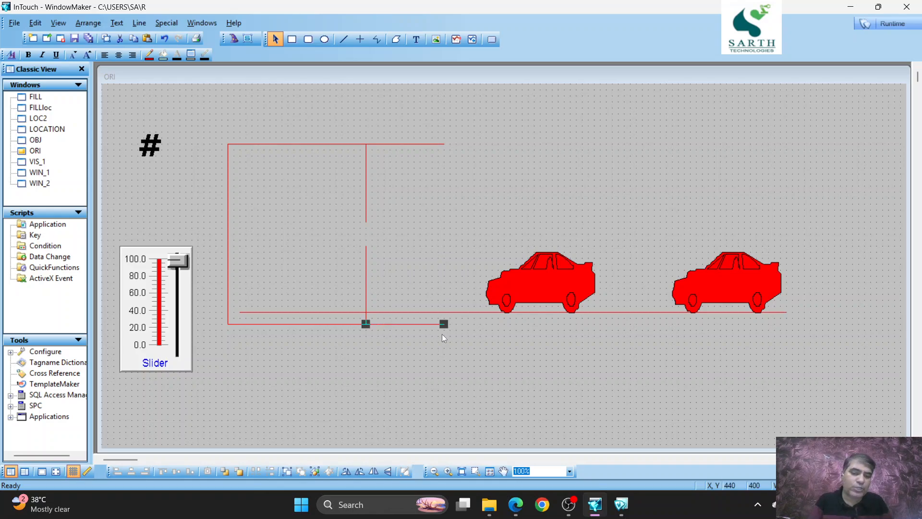
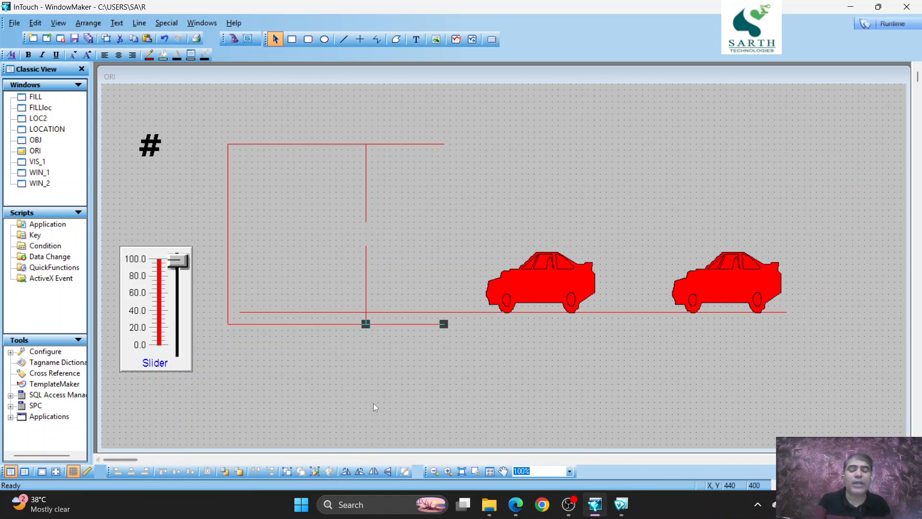
- Give the lower horizontal line an orientation link on A with value 80 at max CCW, 60 at max CW, CCW rotation 90 and CW rotation 0
double_click(403, 325)
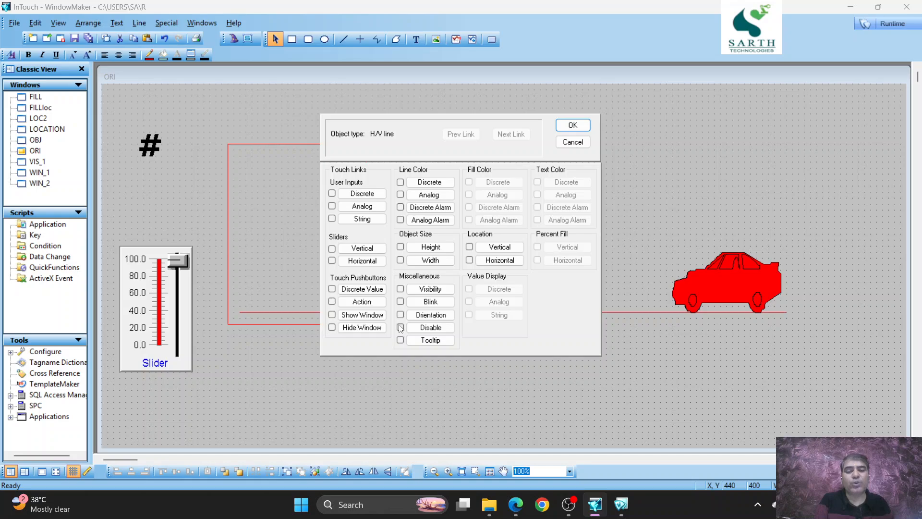
left_click(440, 313)
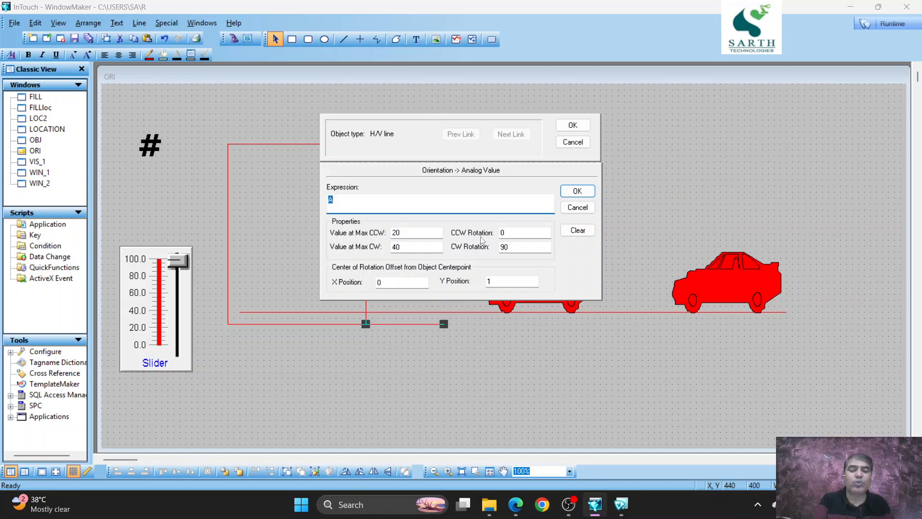
double_click(513, 234)
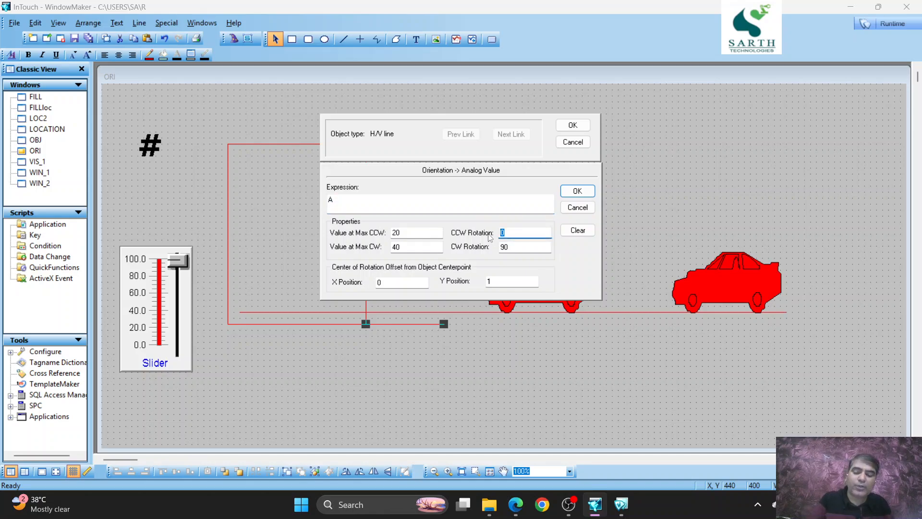
type("9")
double_click(510, 247)
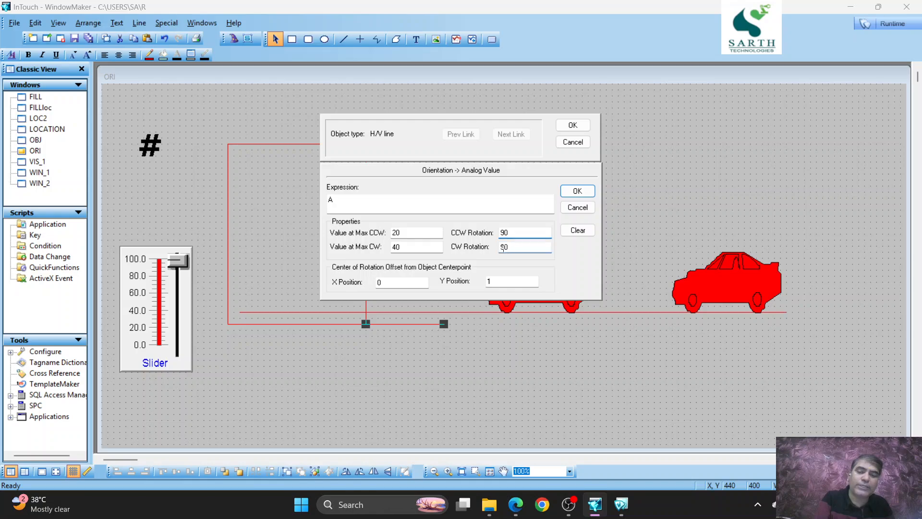
type("0")
double_click(405, 247)
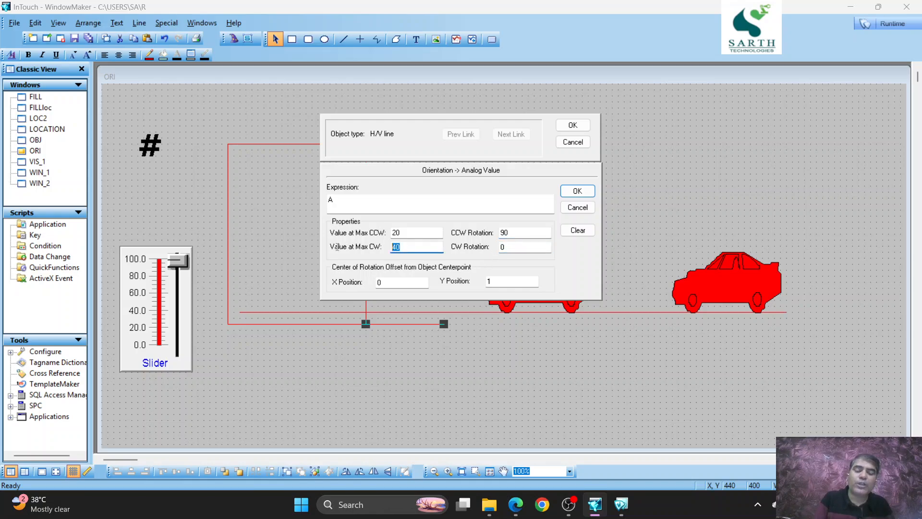
type("60")
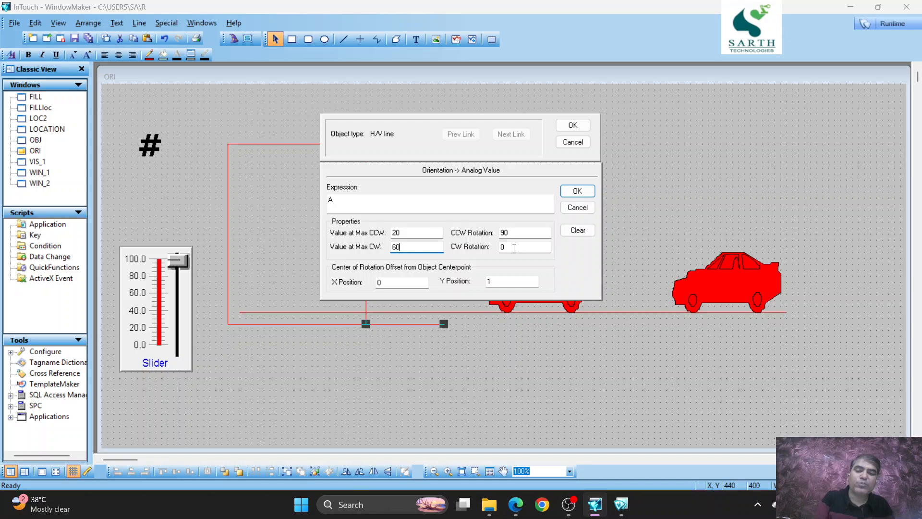
double_click(414, 231)
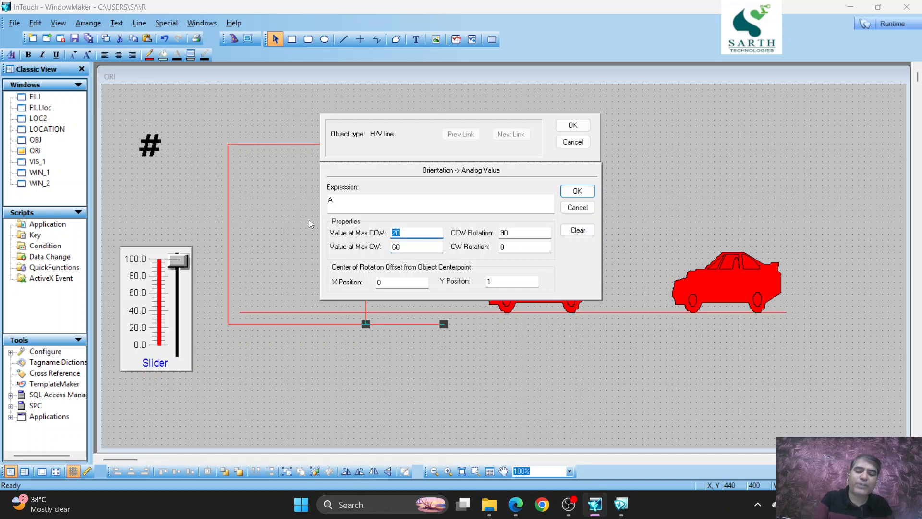
type("80")
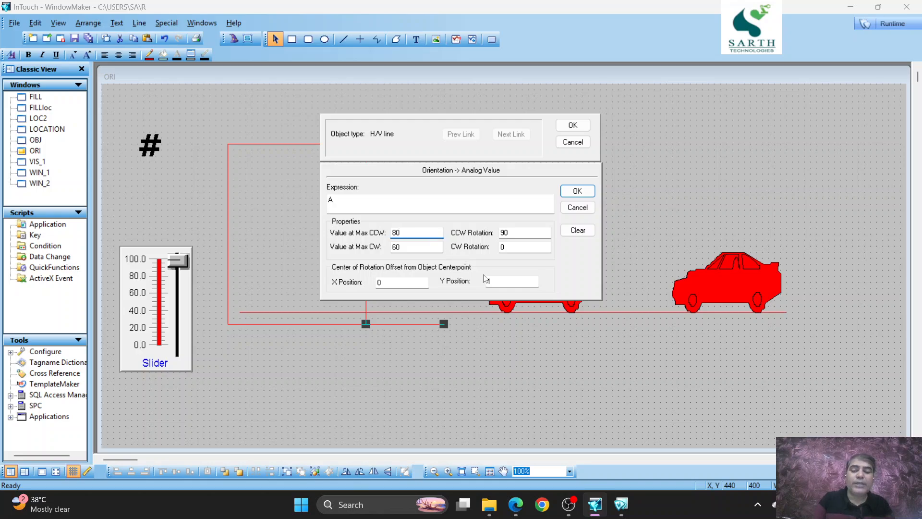
- Set the lower line's center of rotation offset to X -65 and Y 0, and apply the orientation link
double_click(497, 282)
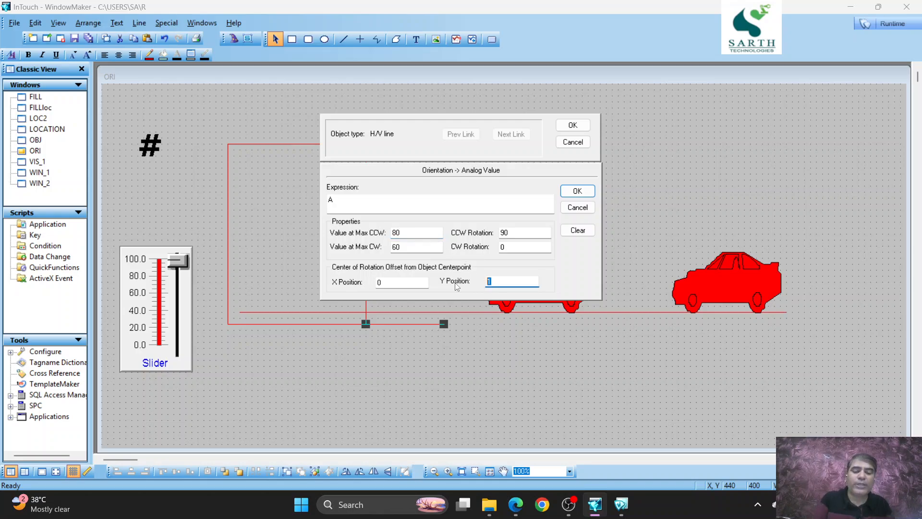
type("0")
left_click_drag(401, 285, 379, 283)
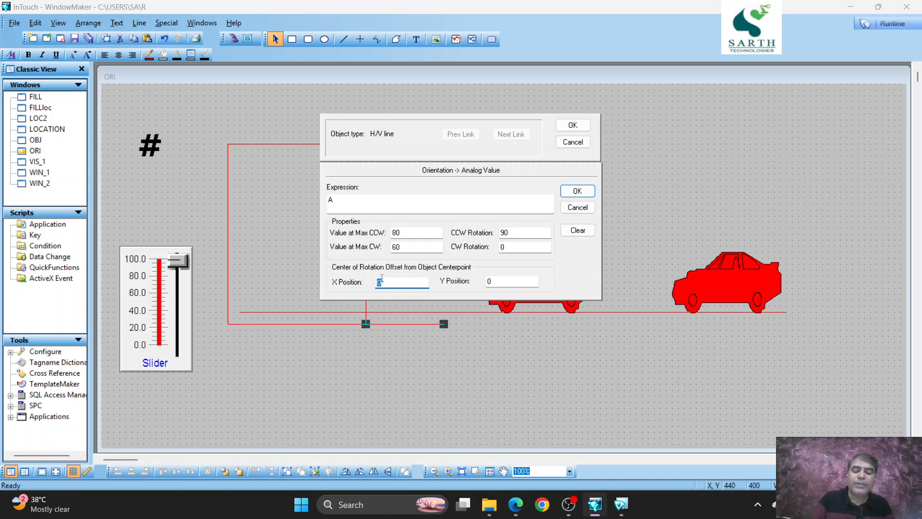
key("BackSpace")
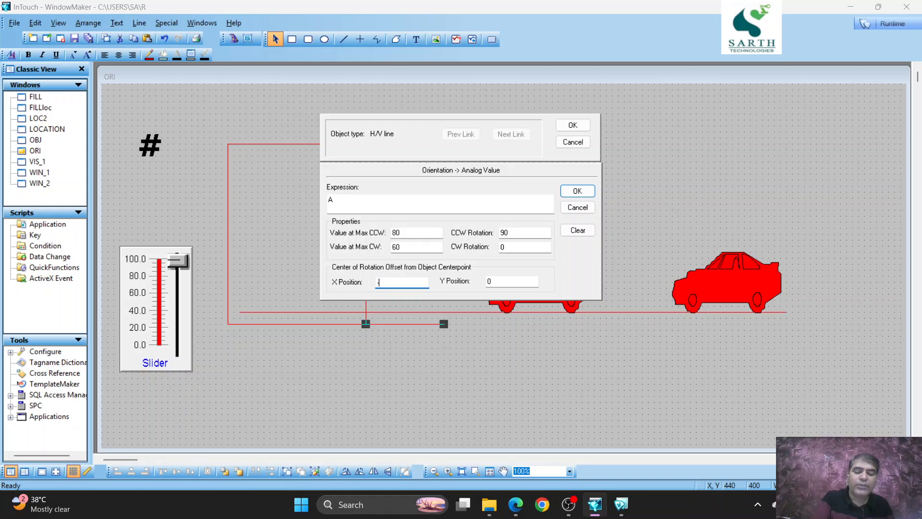
type("-65")
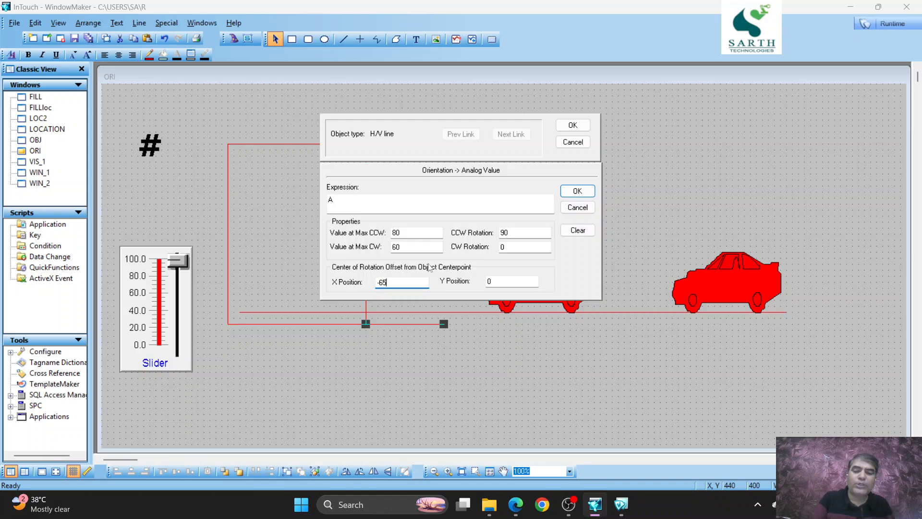
left_click(573, 126)
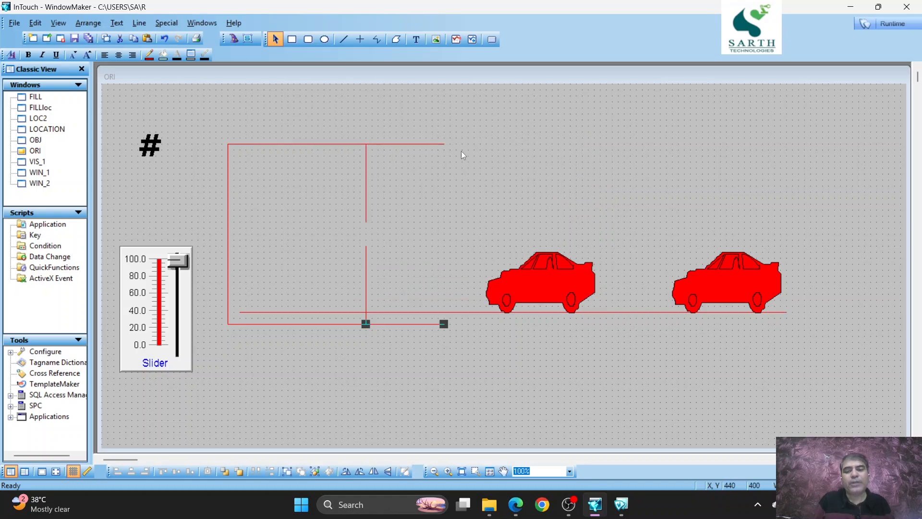
- Give the upper horizontal line an orientation link on A: value 60 at max CCW, 80 at max CW, CCW rotation 0, CW rotation 90
double_click(388, 144)
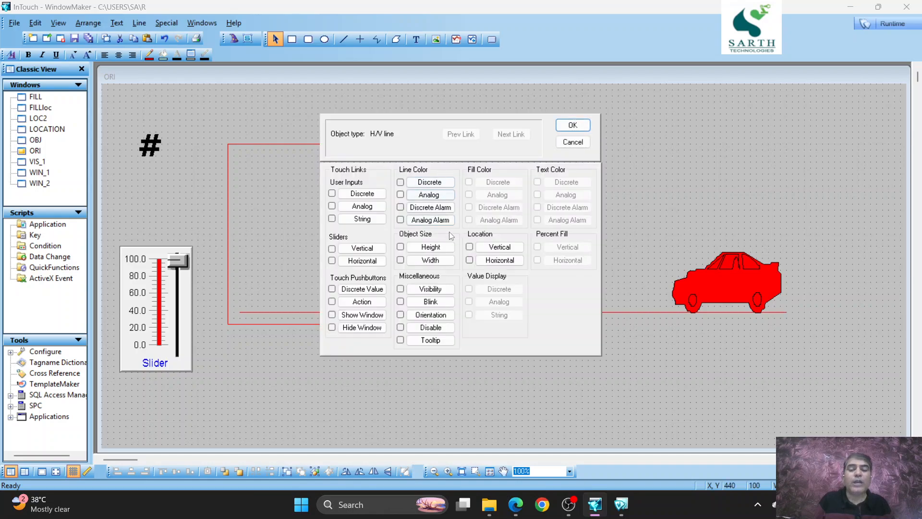
left_click(430, 315)
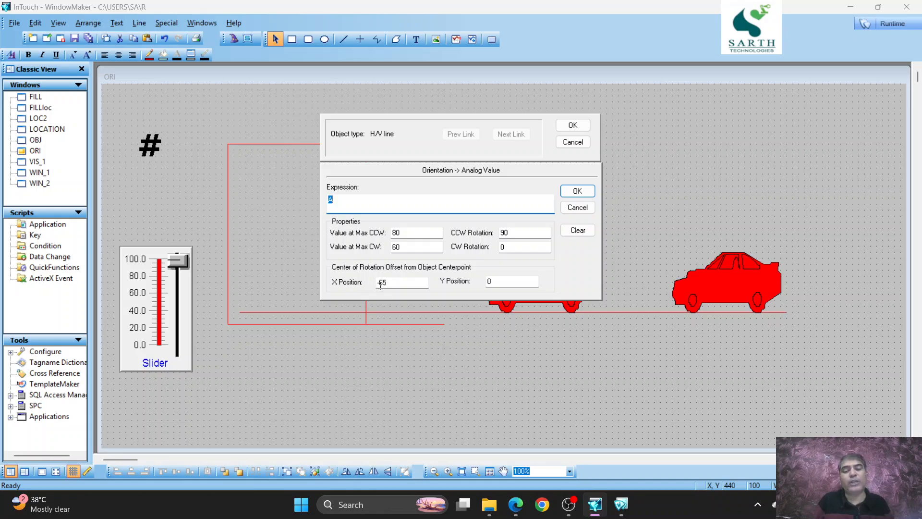
left_click(531, 247)
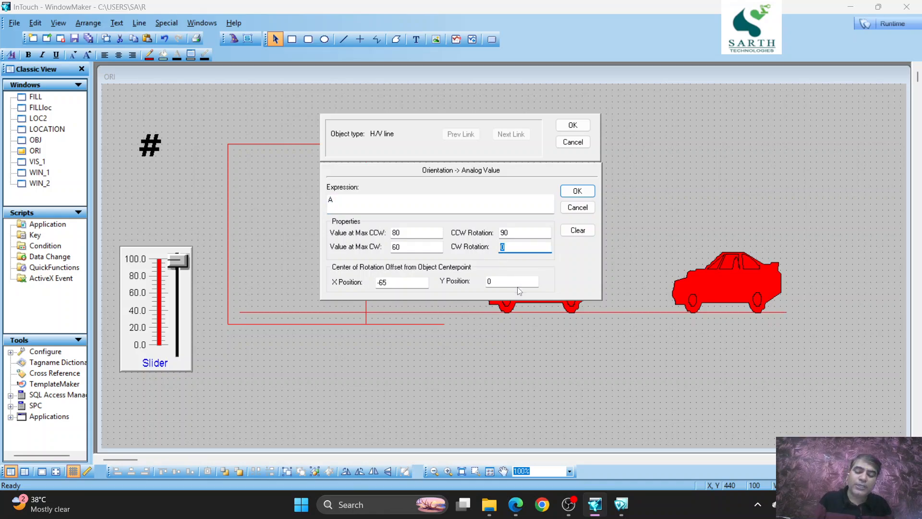
type("90")
key("shift+Tab")
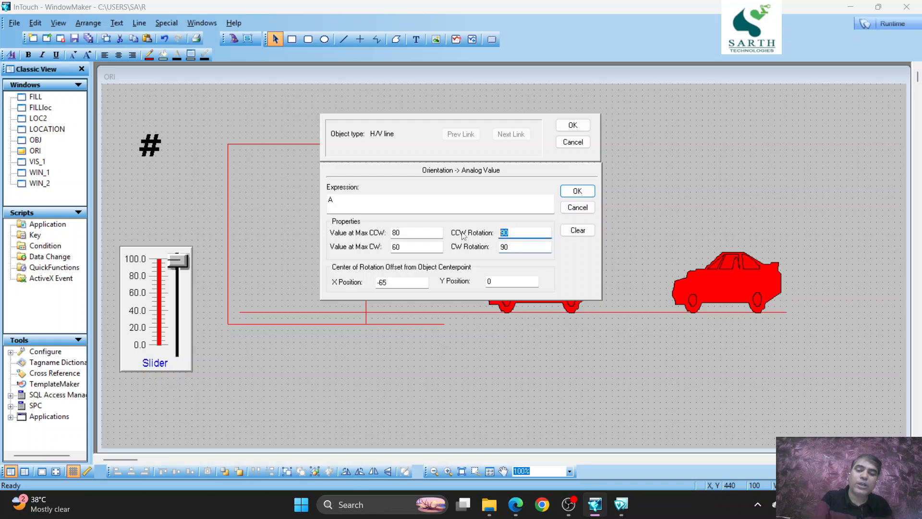
type("0")
double_click(404, 233)
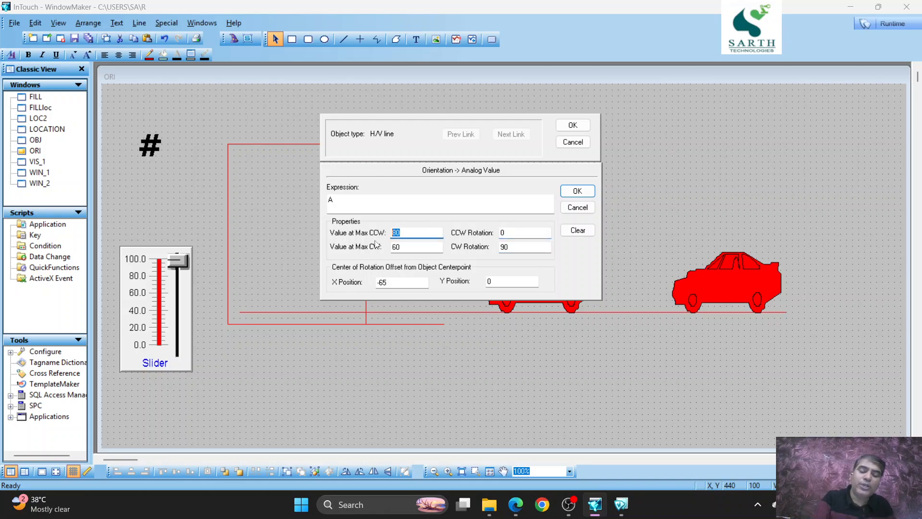
type("60")
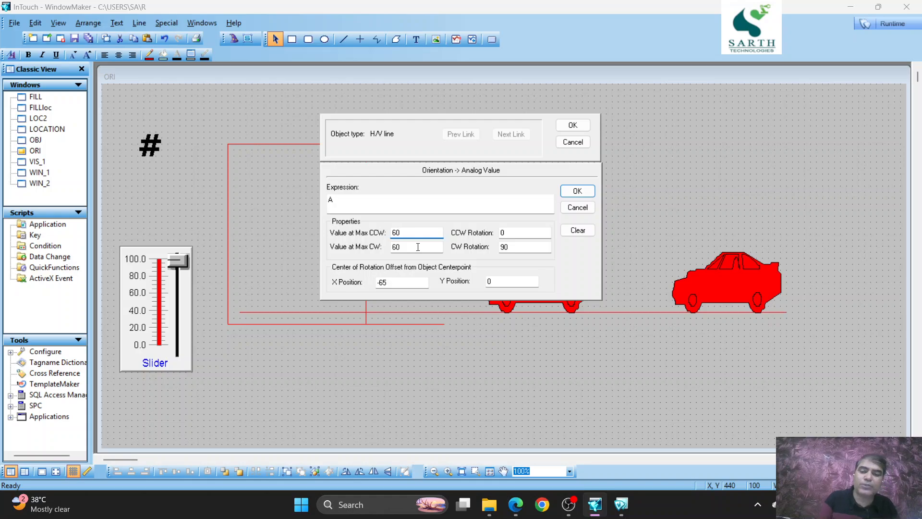
key("Tab")
type("80")
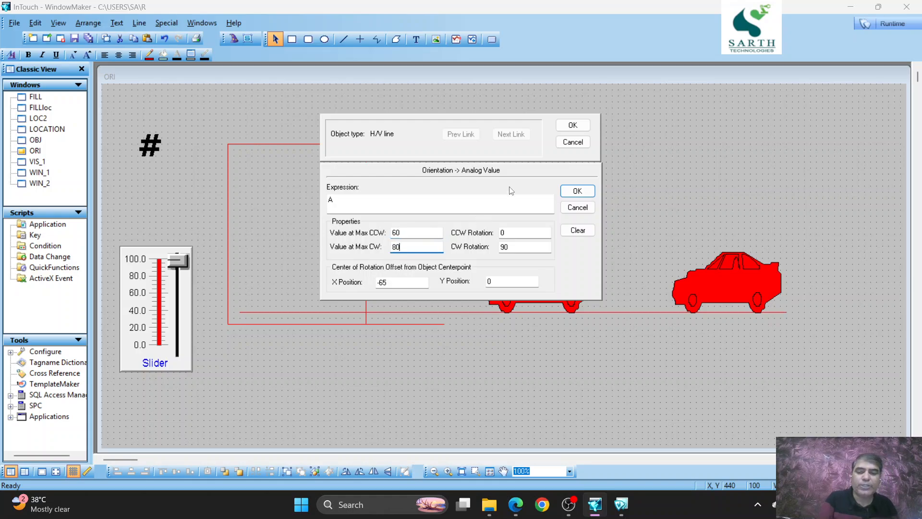
left_click(573, 126)
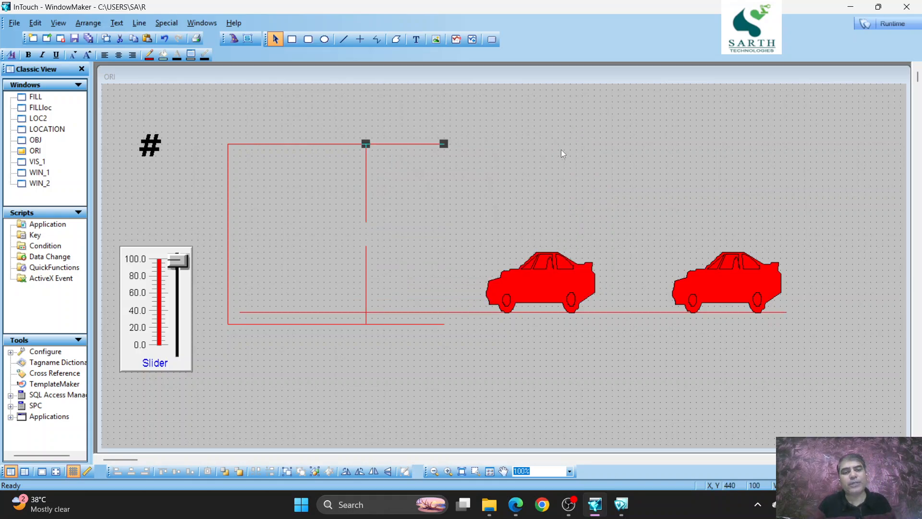
- Run the window, try the slider with the new line rotations, and return to development mode
left_click(894, 22)
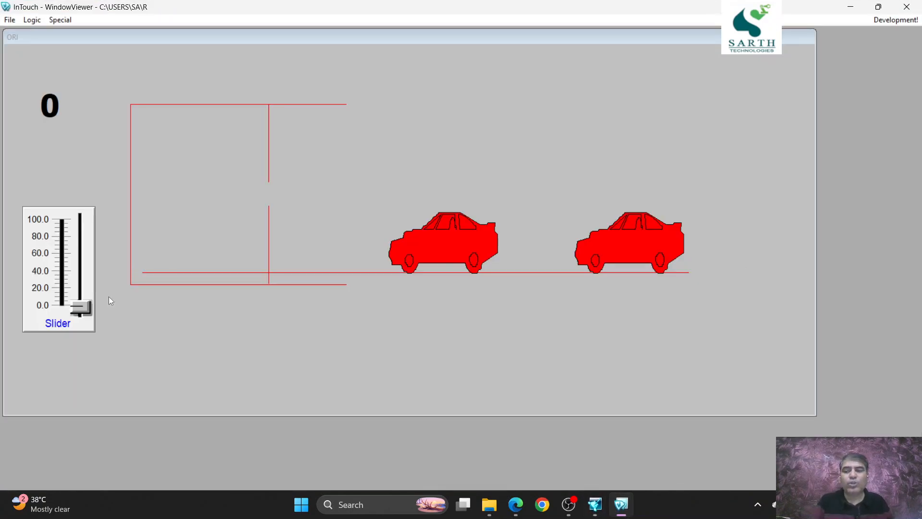
left_click_drag(87, 314, 115, 315)
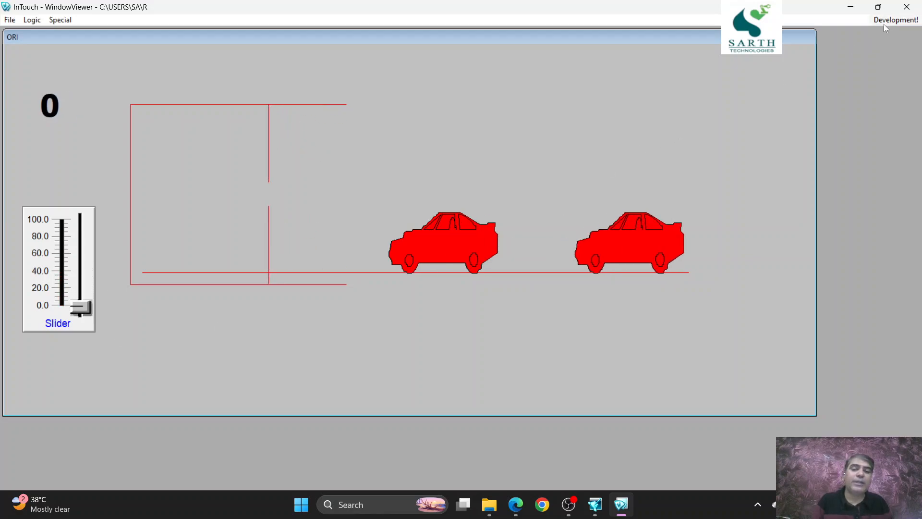
left_click(896, 20)
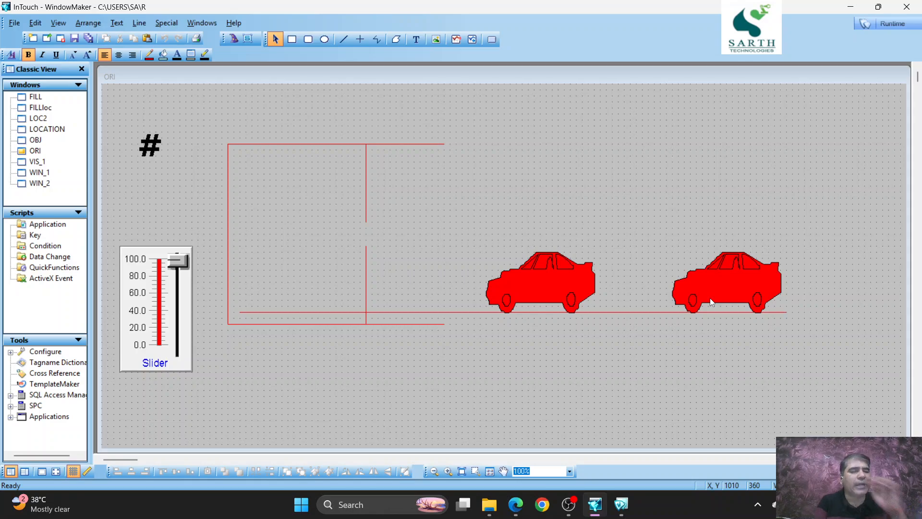
- Review the right car's horizontal location link, and set its visibility link to expression A<20 with visible state On
double_click(739, 278)
left_click(510, 139)
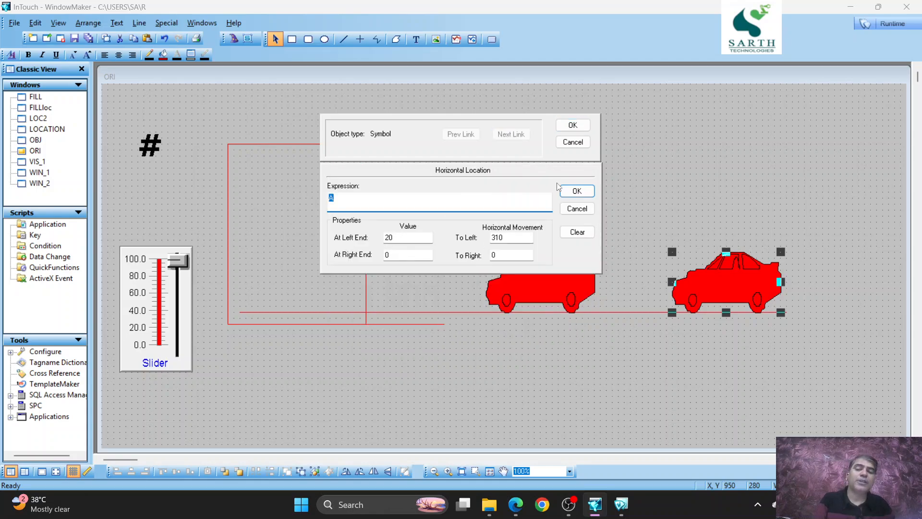
left_click(570, 194)
left_click(417, 291)
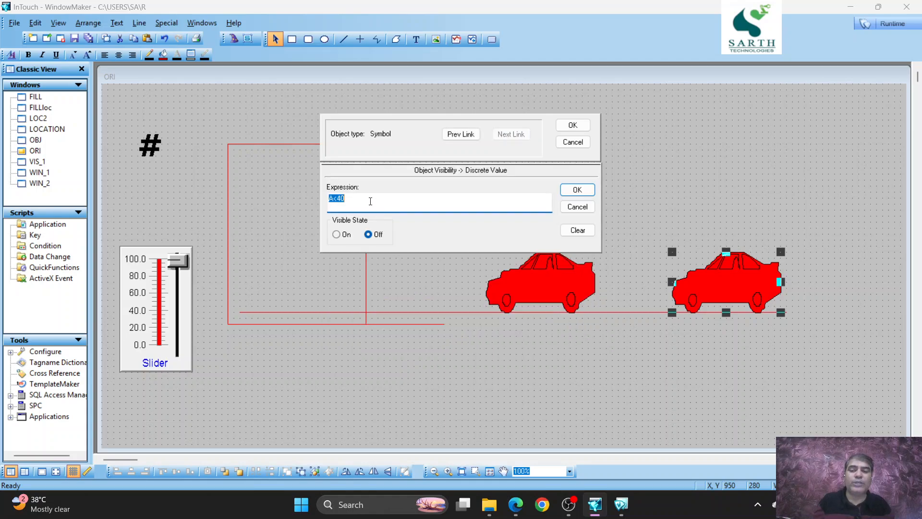
left_click(370, 200)
key("BackSpace")
key("BackSpace")
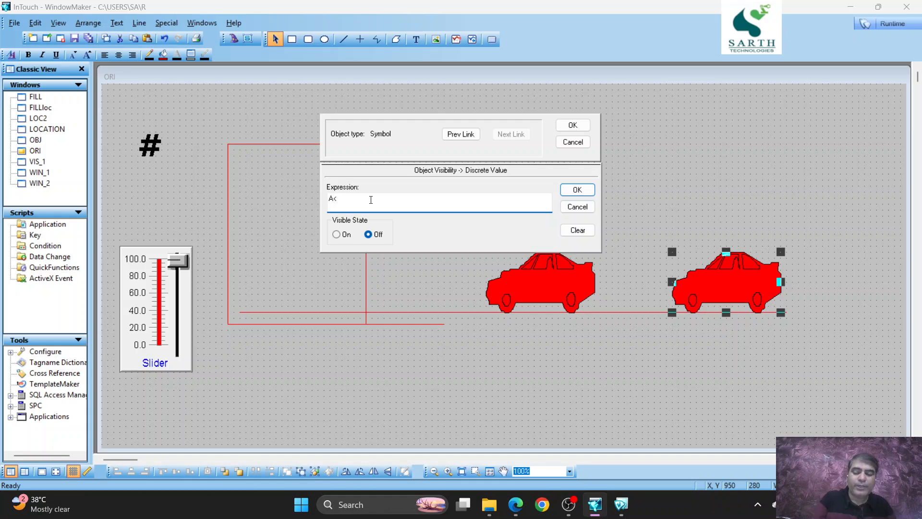
type("20")
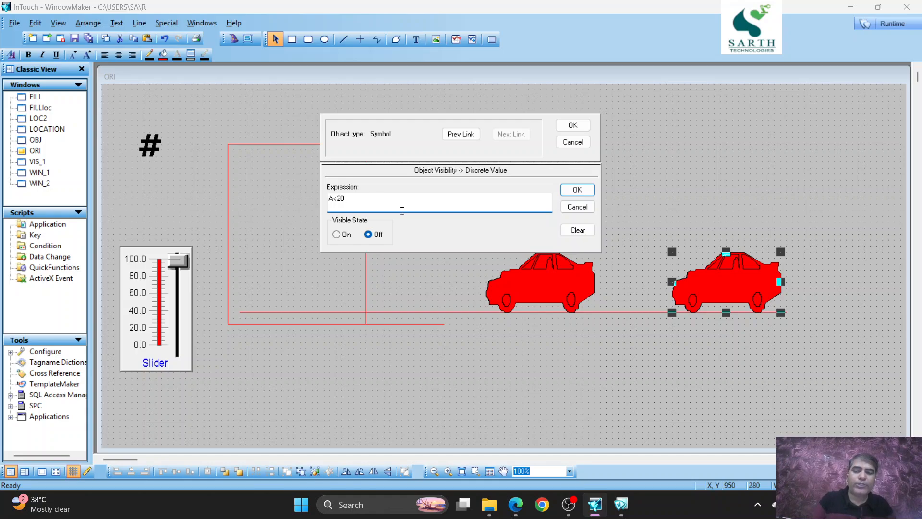
left_click(336, 235)
left_click(572, 127)
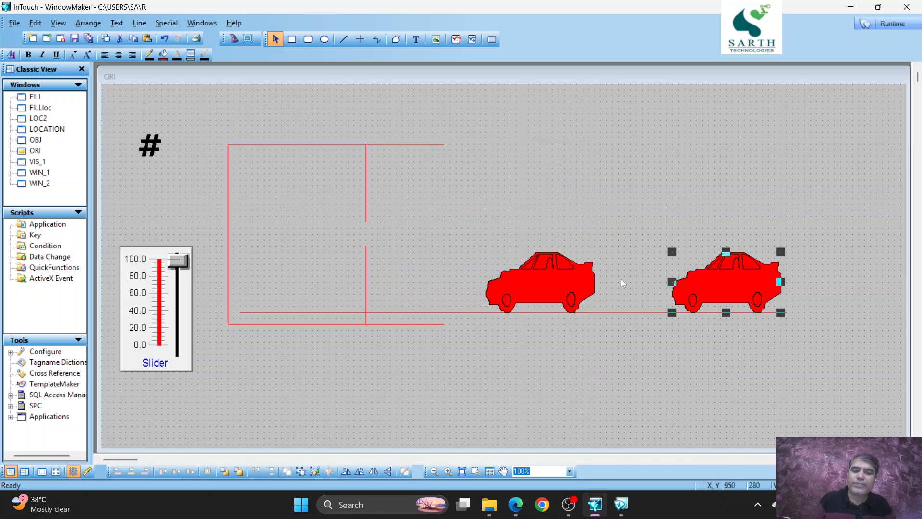
- Give the left car a visibility link with expression A<20 and visible state Off
double_click(540, 283)
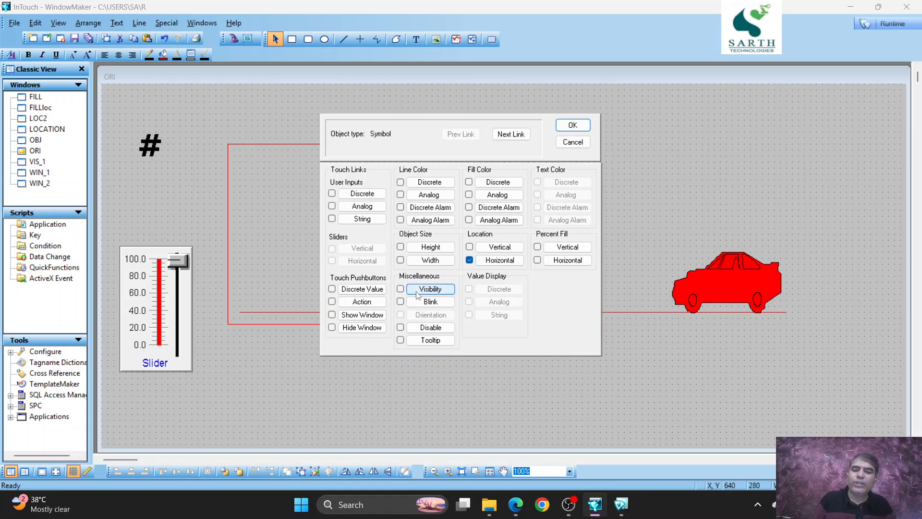
left_click(430, 288)
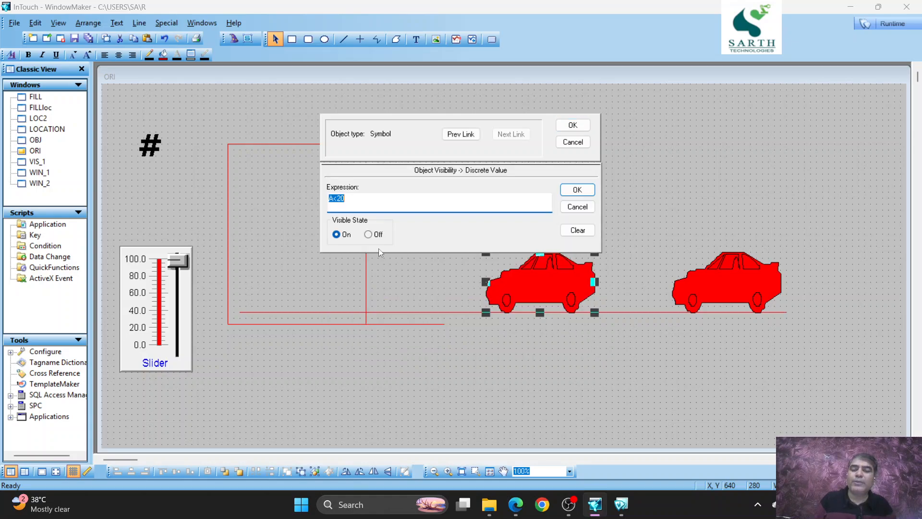
left_click(368, 234)
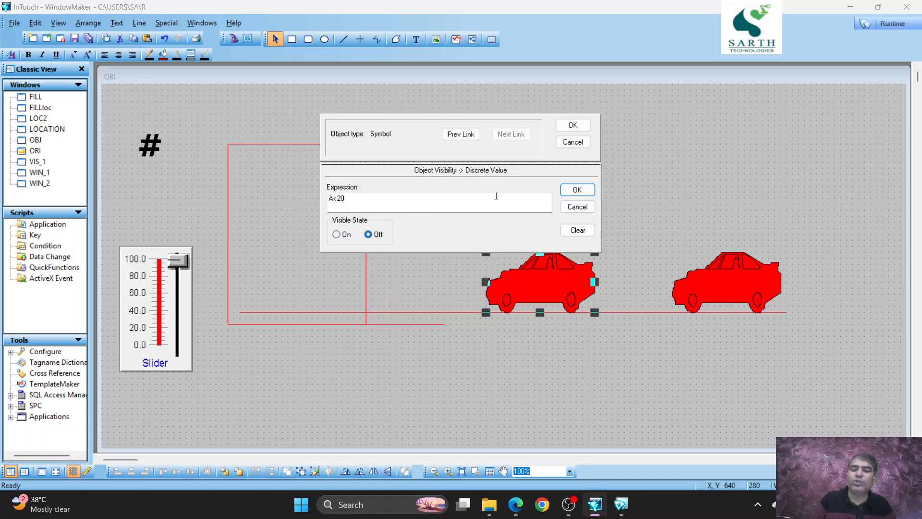
left_click(583, 129)
left_click(573, 126)
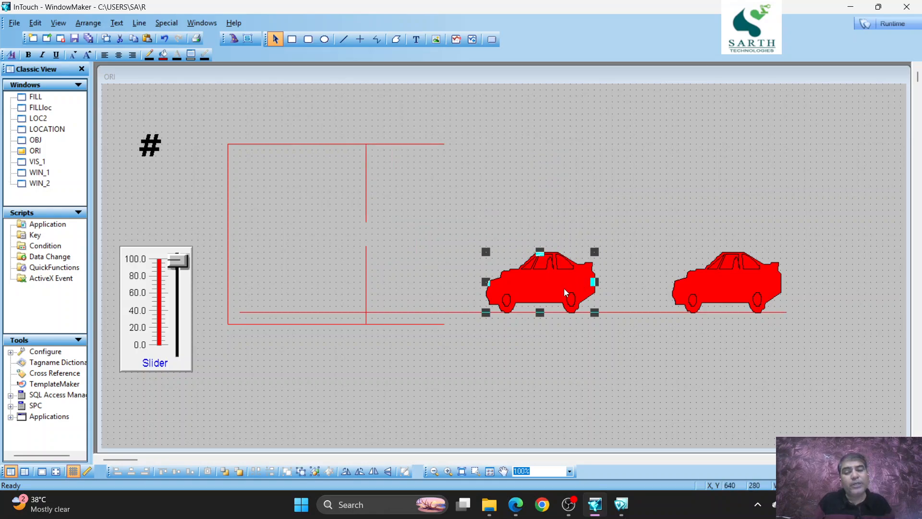
- Run the window, test the two cars' visibility switching with the slider, and return to development mode
left_click(892, 23)
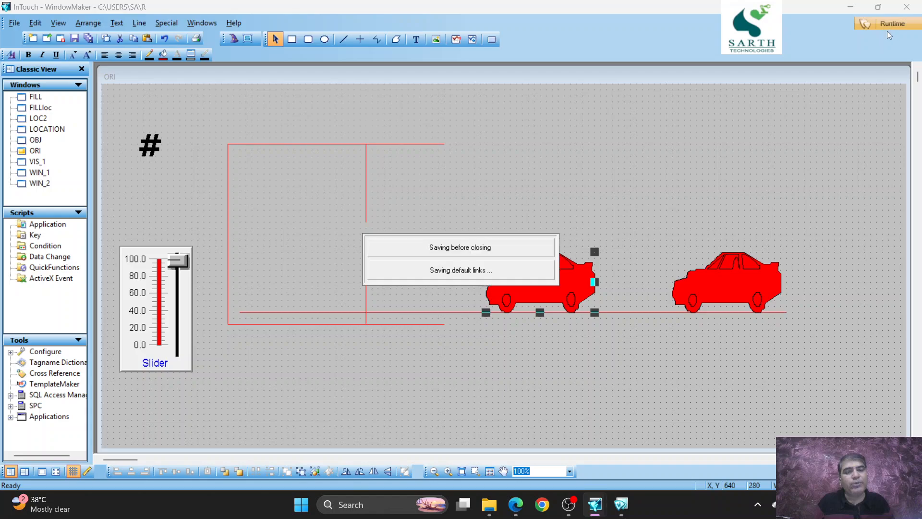
left_click_drag(80, 308, 330, 370)
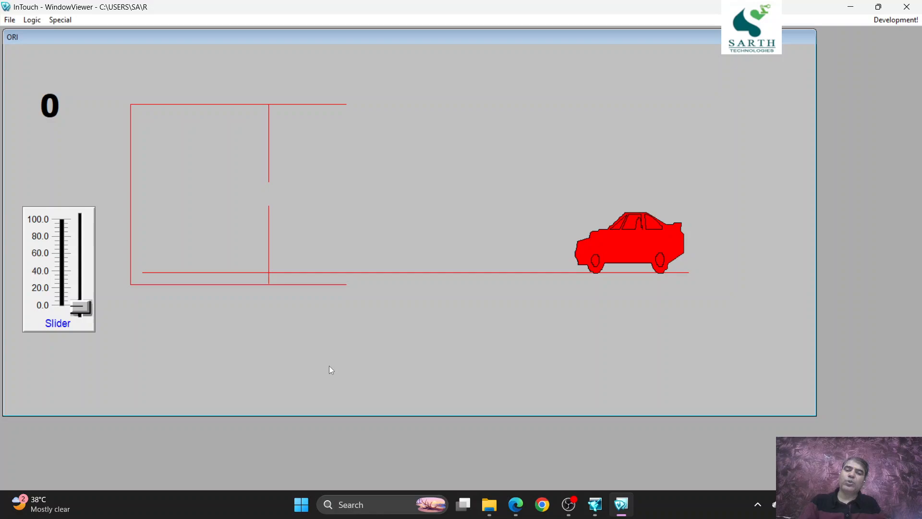
left_click(881, 23)
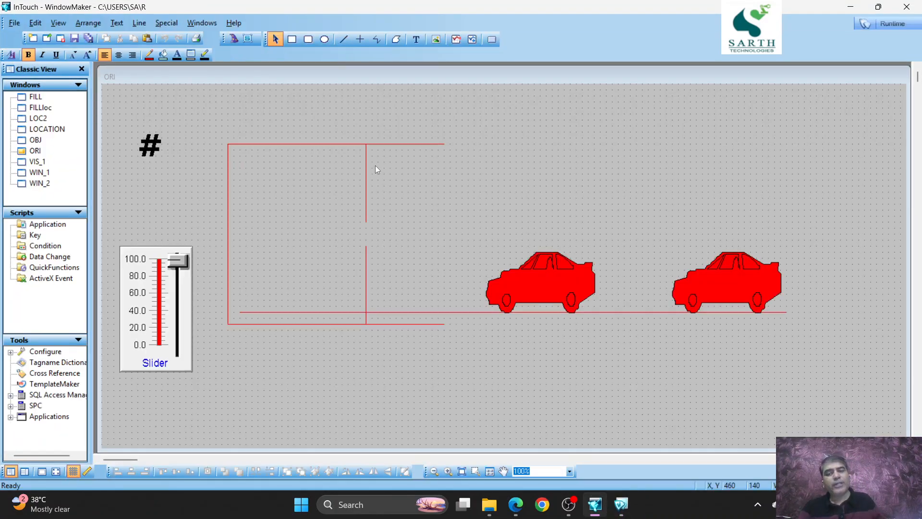
- Review the upper vertical line's orientation link, and give that line a visibility link with expression A<40 and visible state On
double_click(368, 172)
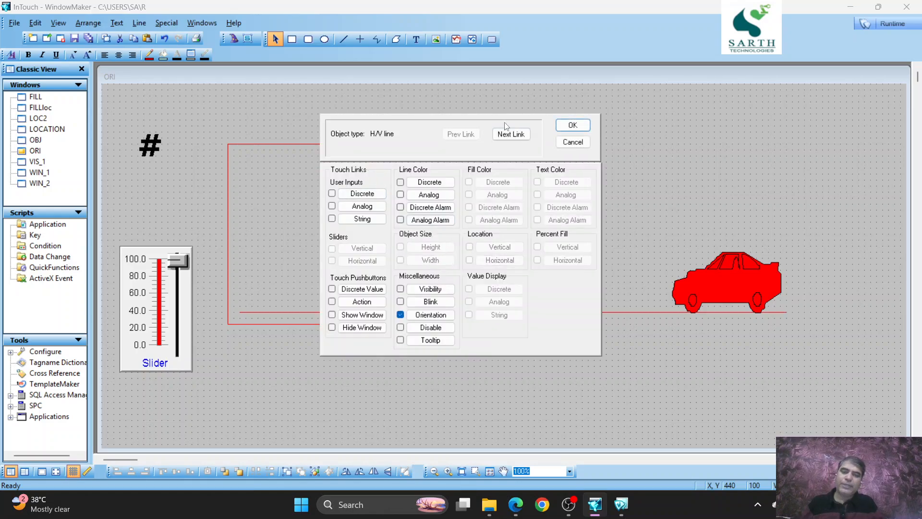
left_click(510, 135)
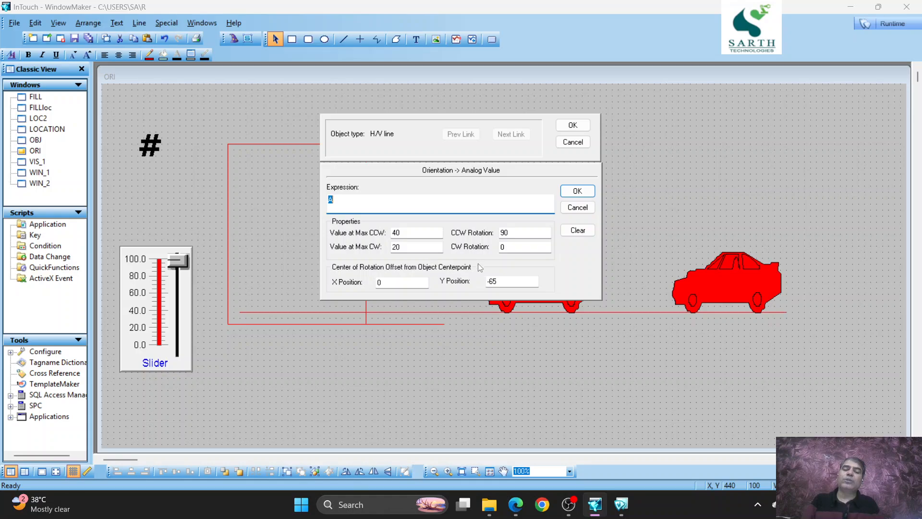
left_click(578, 191)
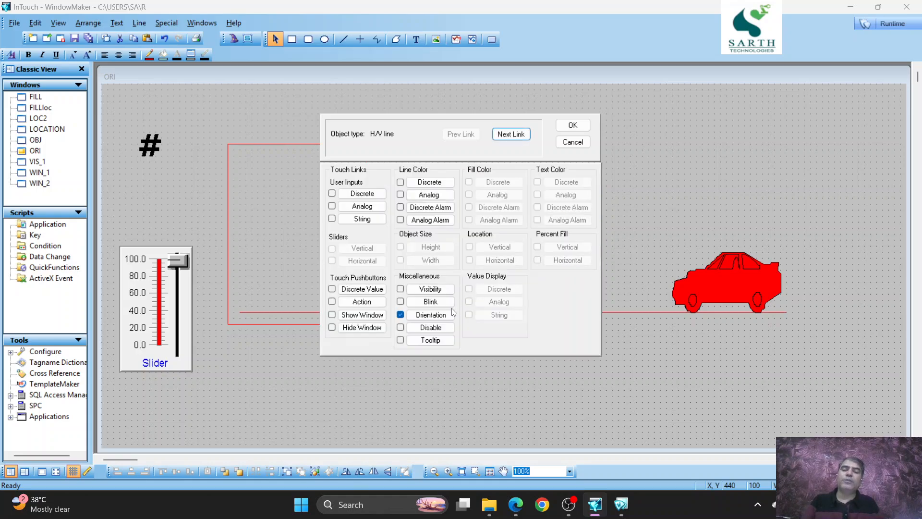
left_click(430, 289)
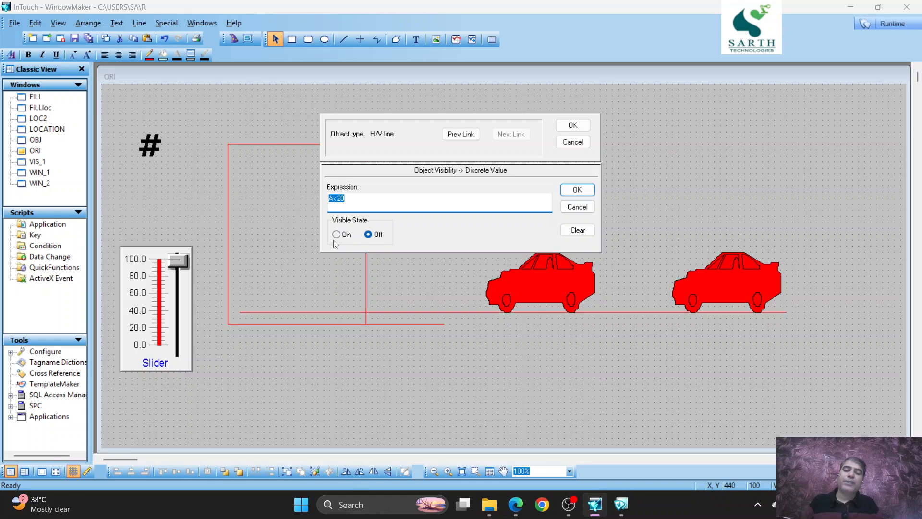
left_click_drag(344, 198, 339, 199)
type("4")
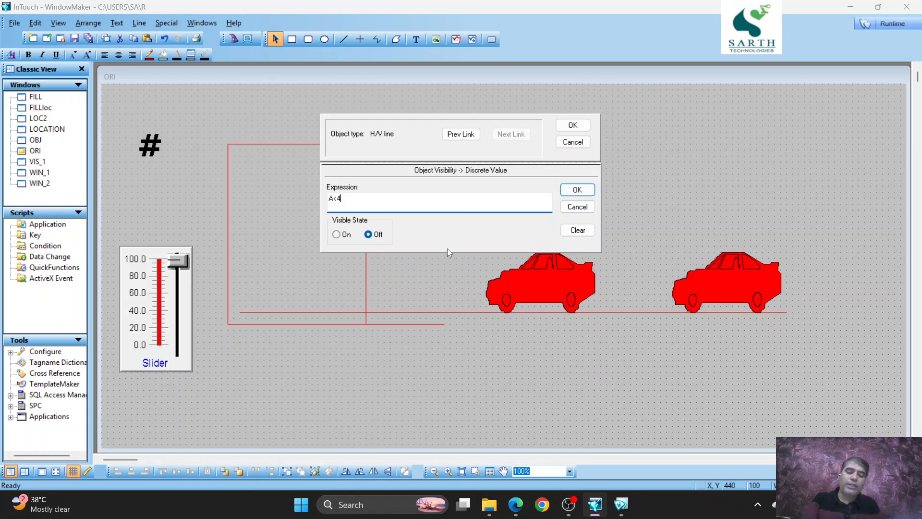
type("0")
left_click(336, 234)
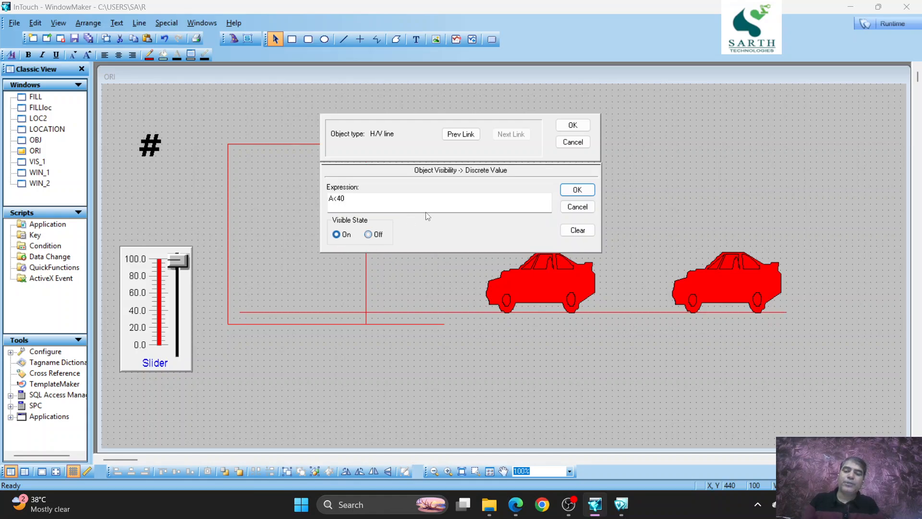
left_click(571, 127)
- Give the lower vertical line a visibility link with expression A<40 and visible state On
double_click(365, 285)
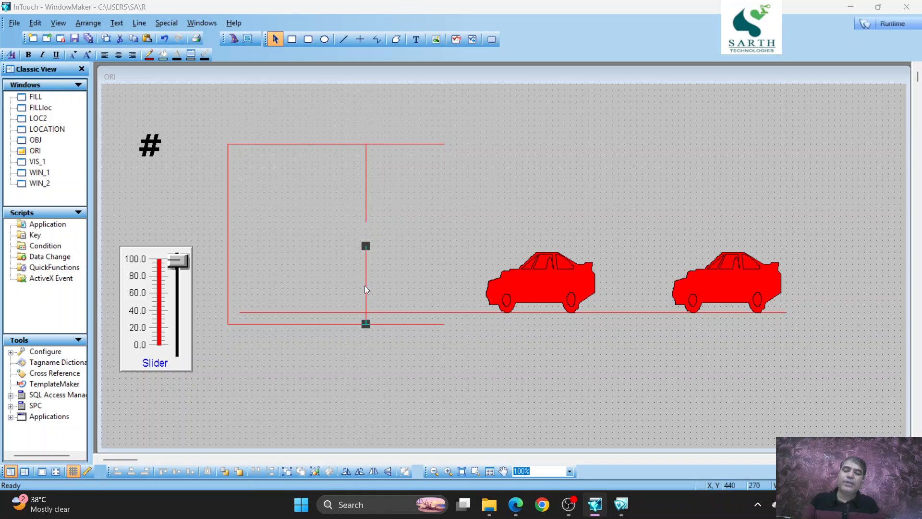
left_click(431, 289)
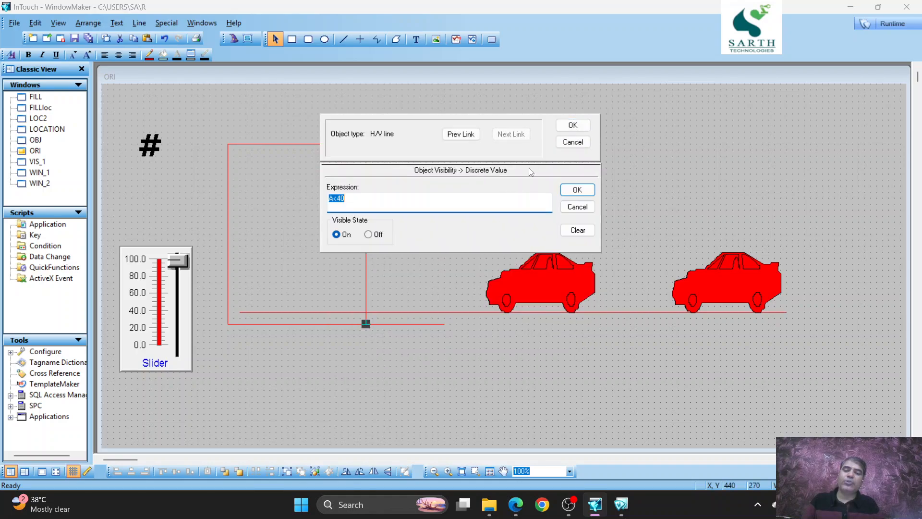
left_click(573, 128)
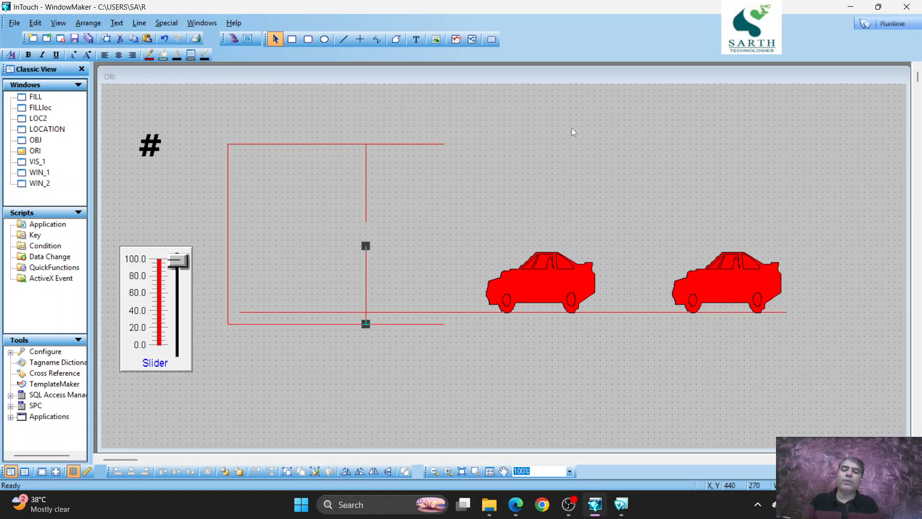
- Give the short upper and lower horizontal lines visibility links with expression A<40 and visible state Off
double_click(402, 143)
left_click(418, 290)
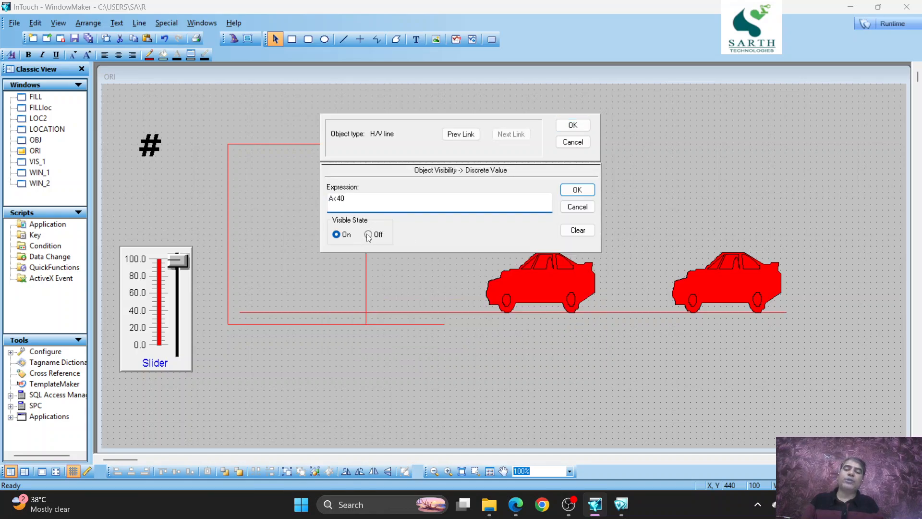
left_click(368, 235)
left_click(567, 126)
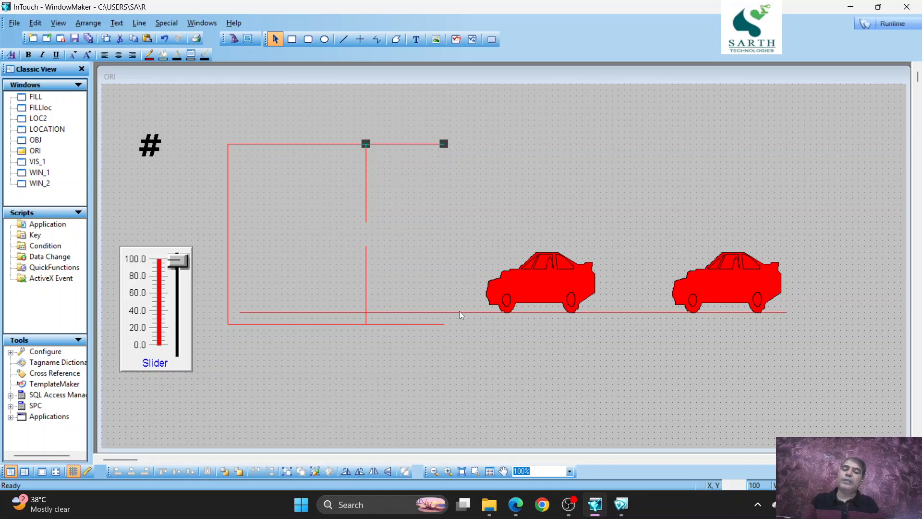
double_click(425, 327)
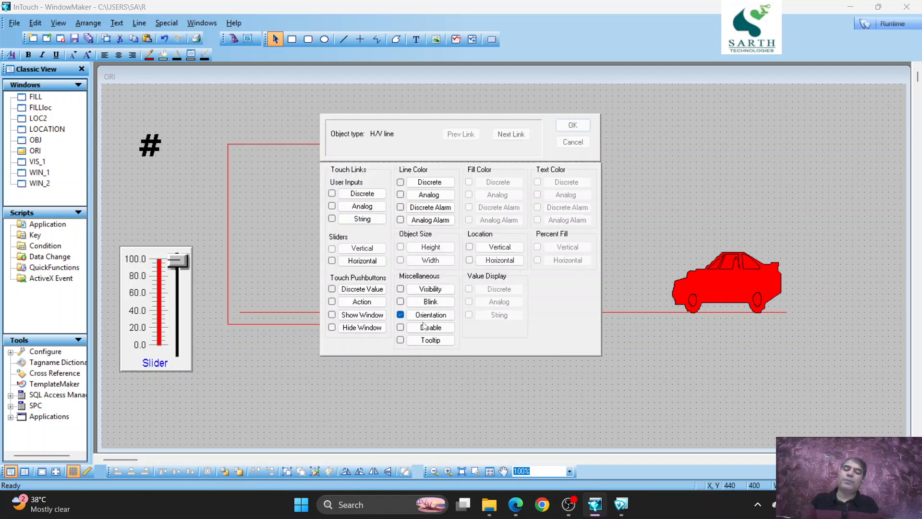
left_click(418, 289)
left_click(573, 125)
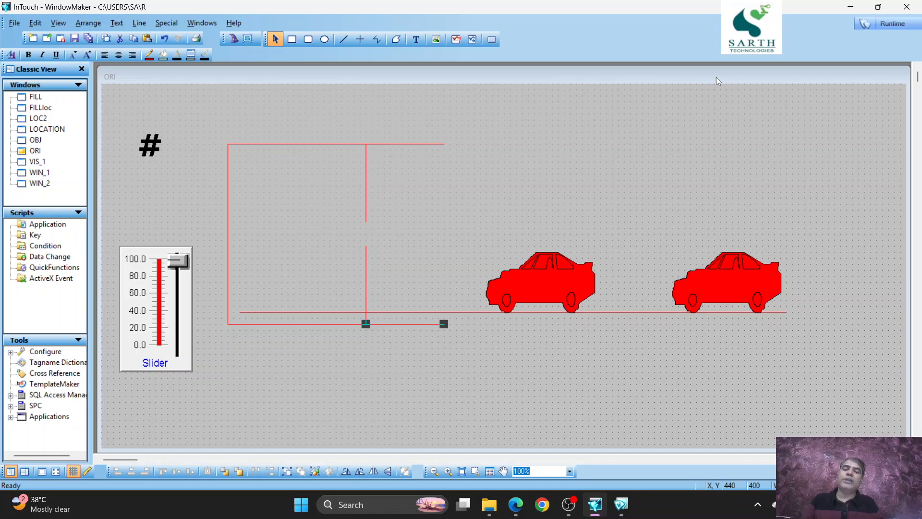
- Run the window, try the slider with the lines' visibility links, and return to development mode
left_click(896, 25)
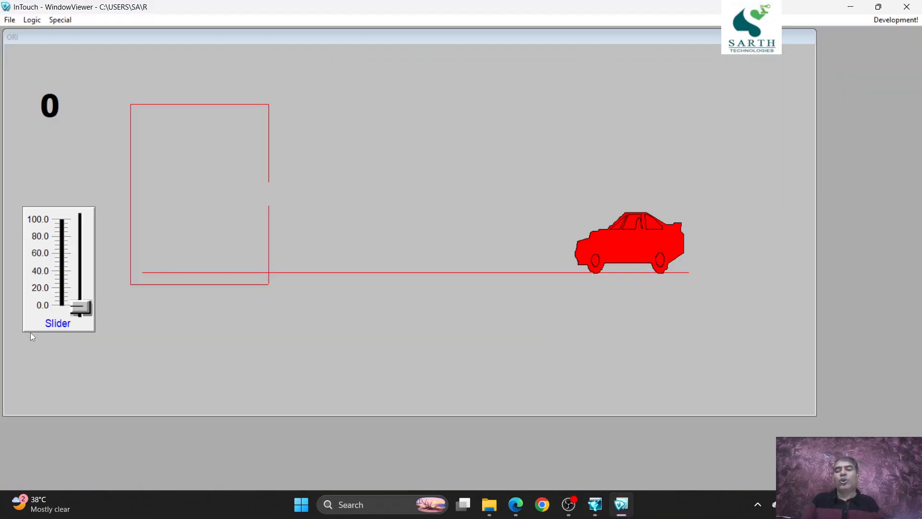
left_click_drag(82, 315, 164, 405)
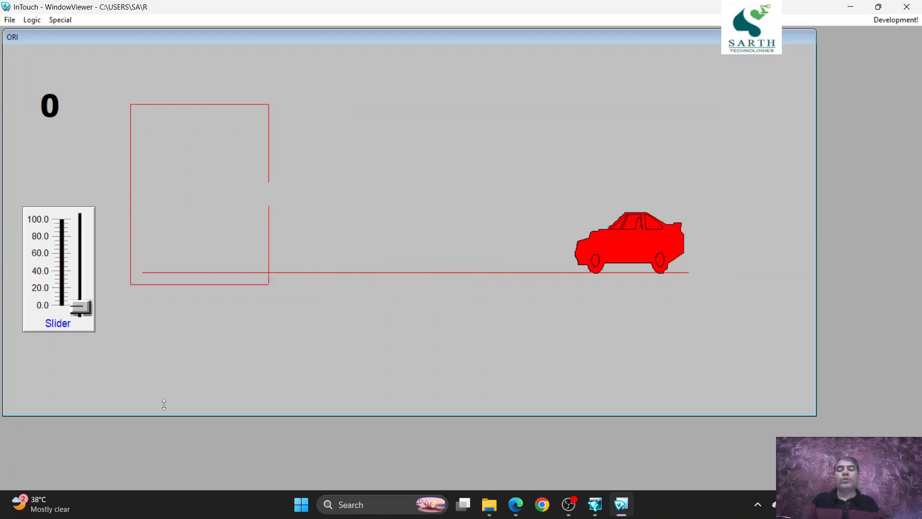
left_click(901, 21)
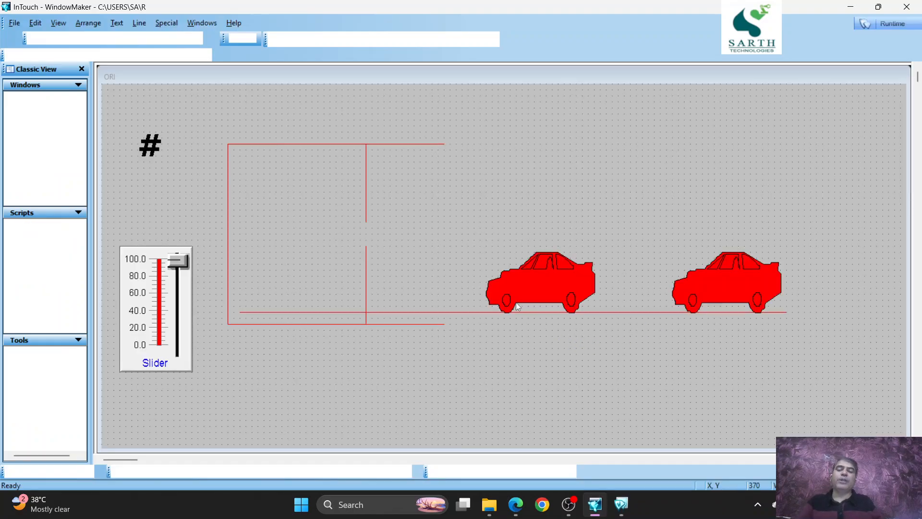
- Write a While Showing window script for ORI: IF A < 80 THEN A = A + 1; ELSE A = 0; ENDIF;
right_click(527, 132)
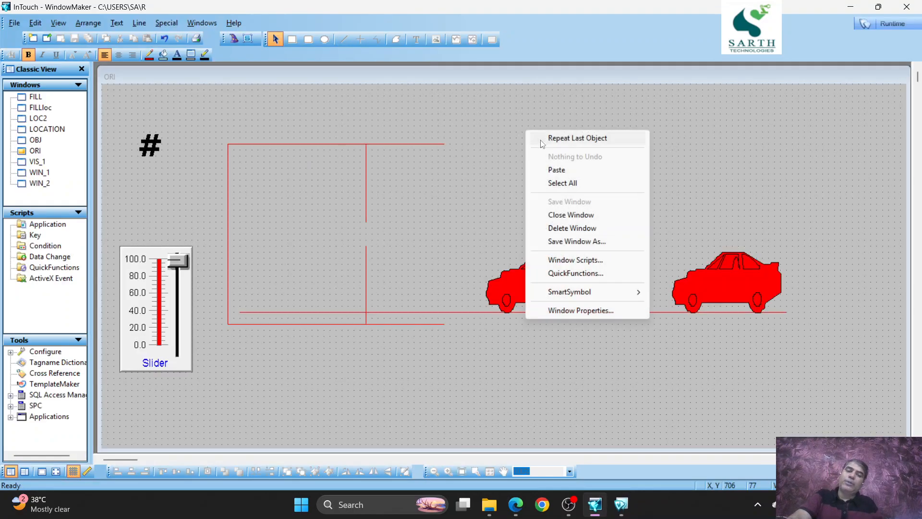
left_click(573, 266)
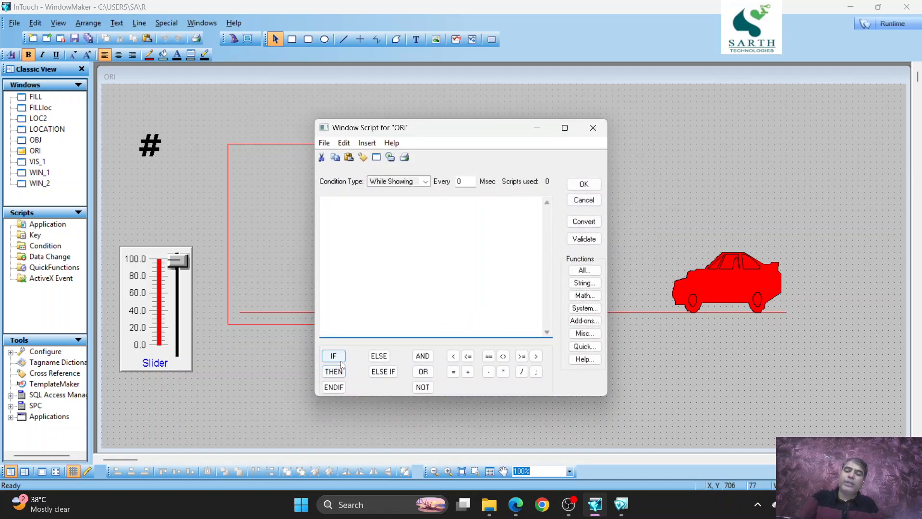
left_click(453, 357)
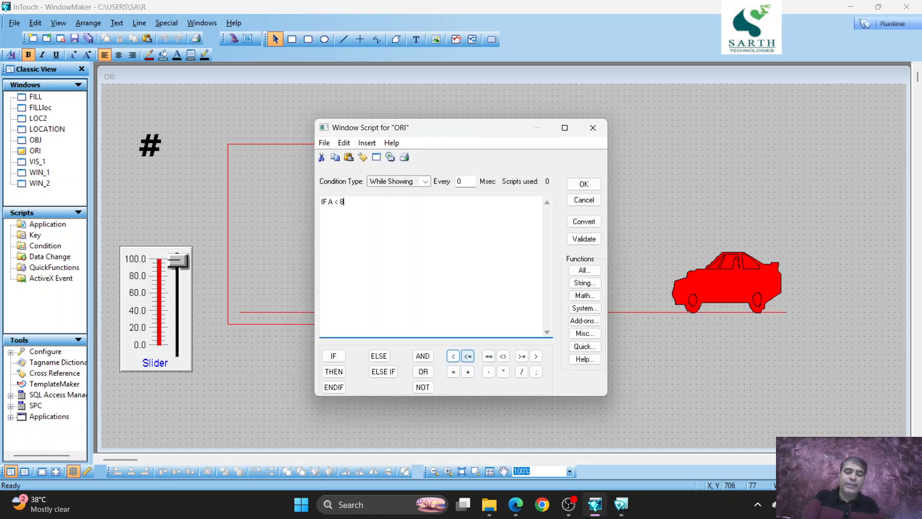
left_click(343, 373)
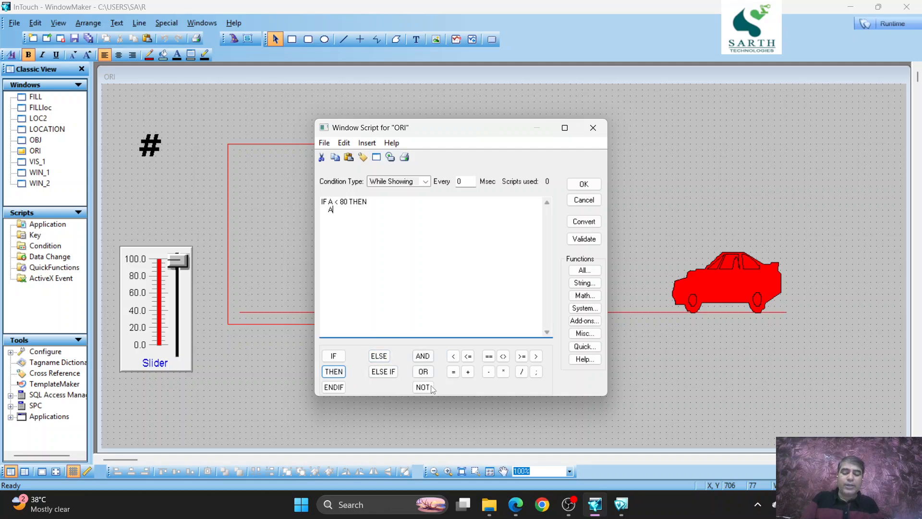
left_click(469, 377)
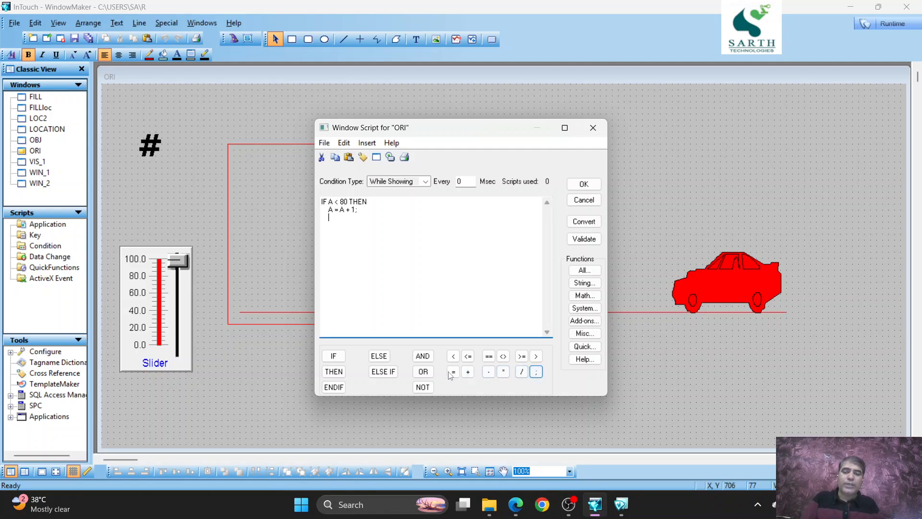
left_click(378, 356)
type("A")
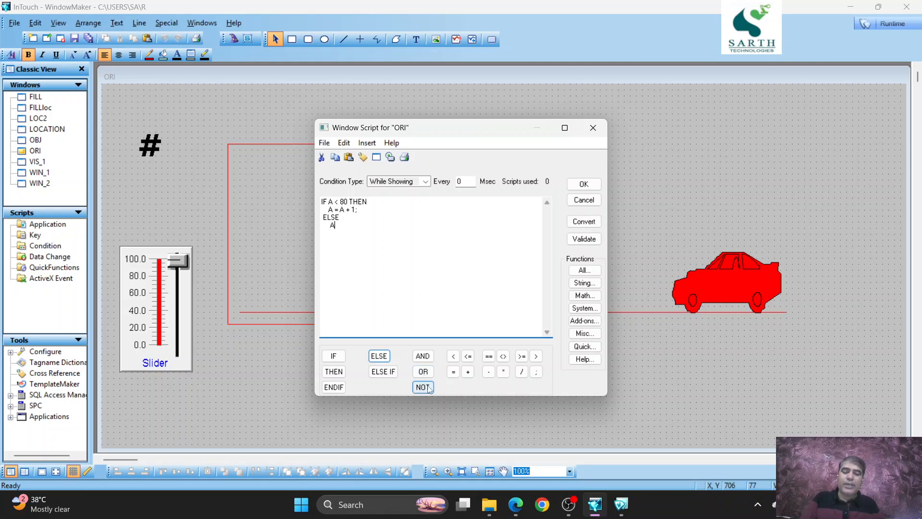
left_click(454, 372)
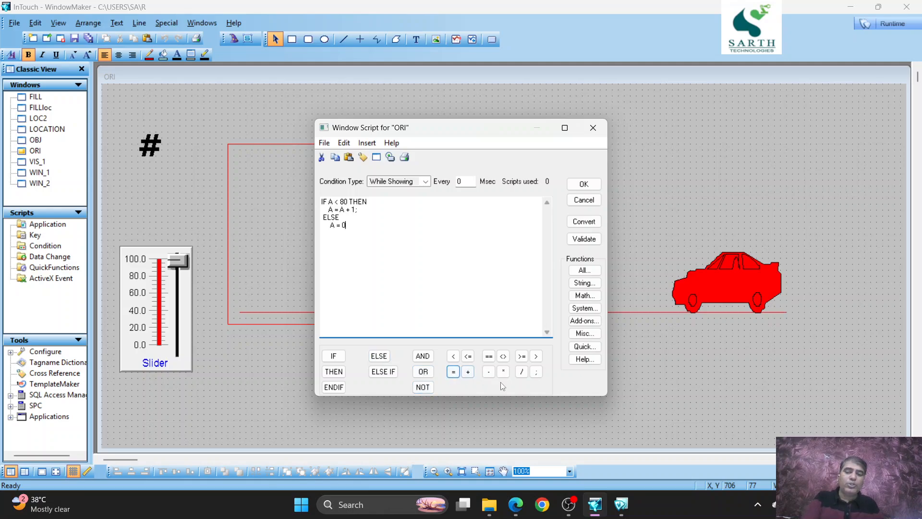
left_click(339, 387)
- Set the window script to run every 1 msec, validate it and save it
double_click(464, 183)
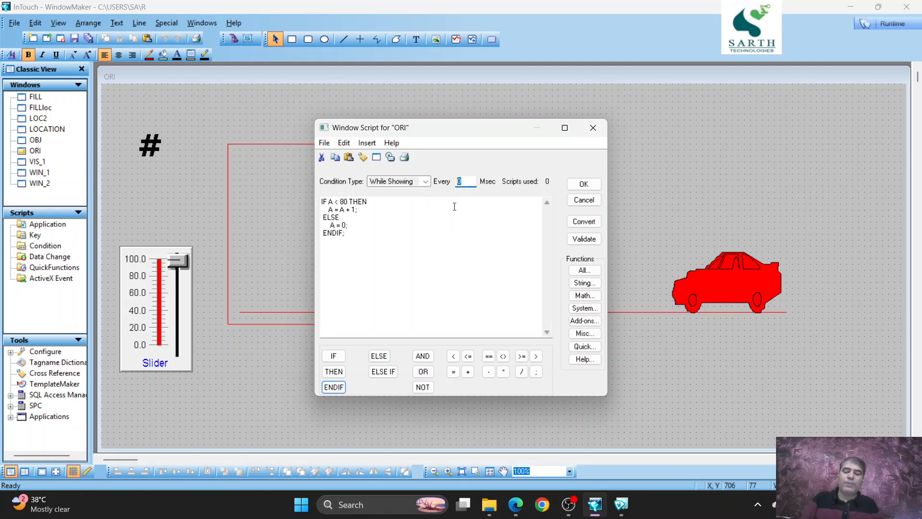
left_click(583, 239)
left_click(583, 183)
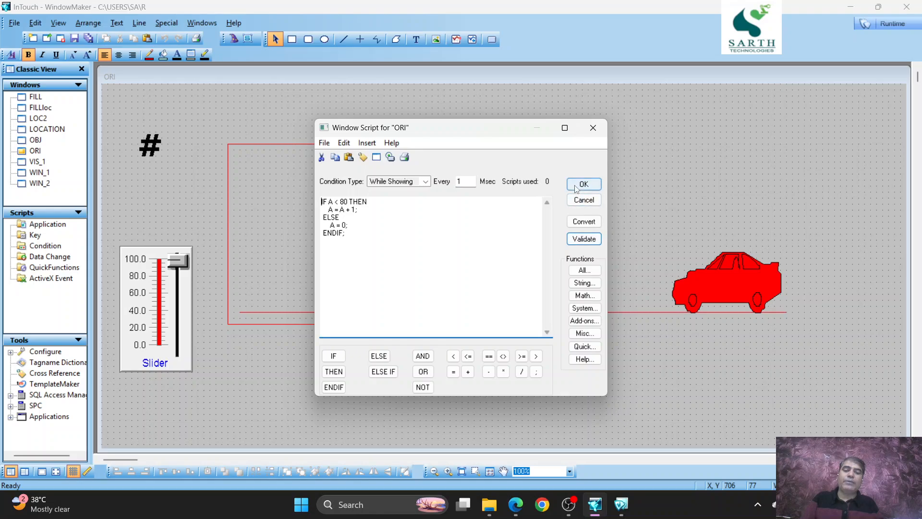
- Run the window to watch the script-driven animation, and return to development mode
left_click(890, 24)
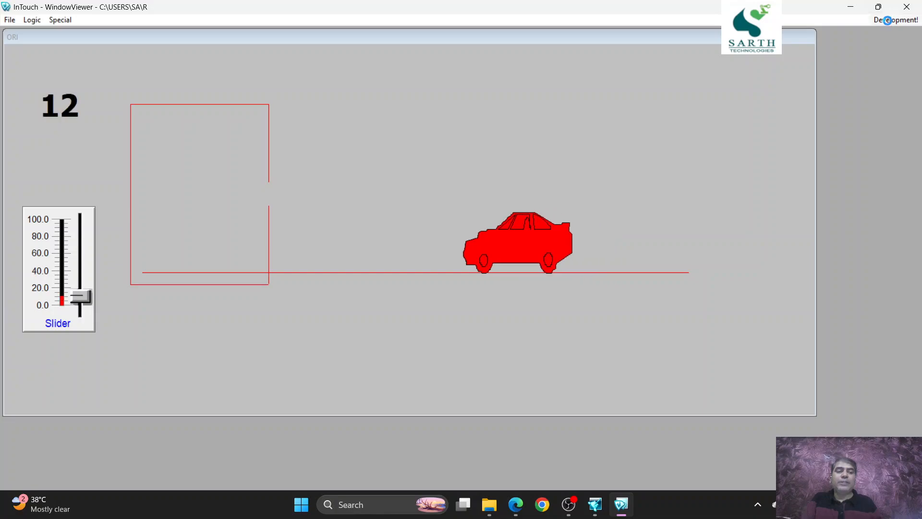
left_click(896, 20)
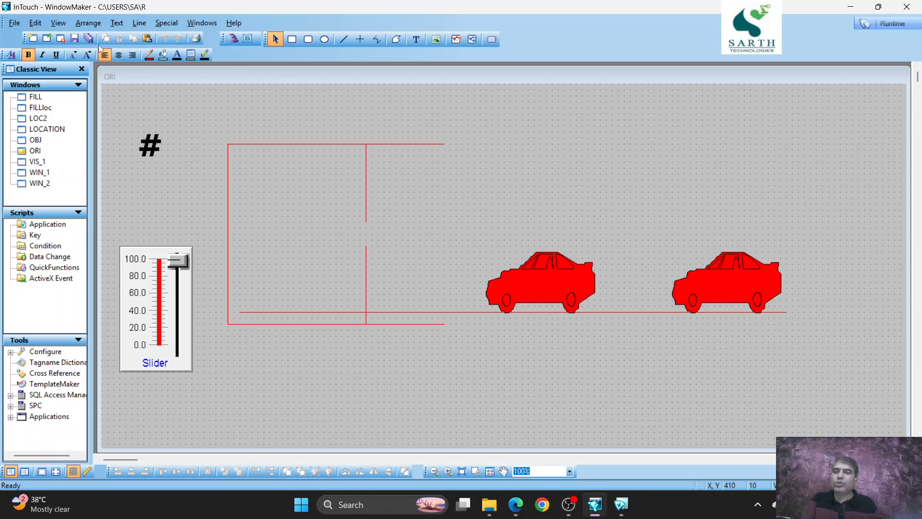
- Draw a tall rectangle over the rear car and enlarge it to the window's upper edge so it hides the whole car
left_click(292, 41)
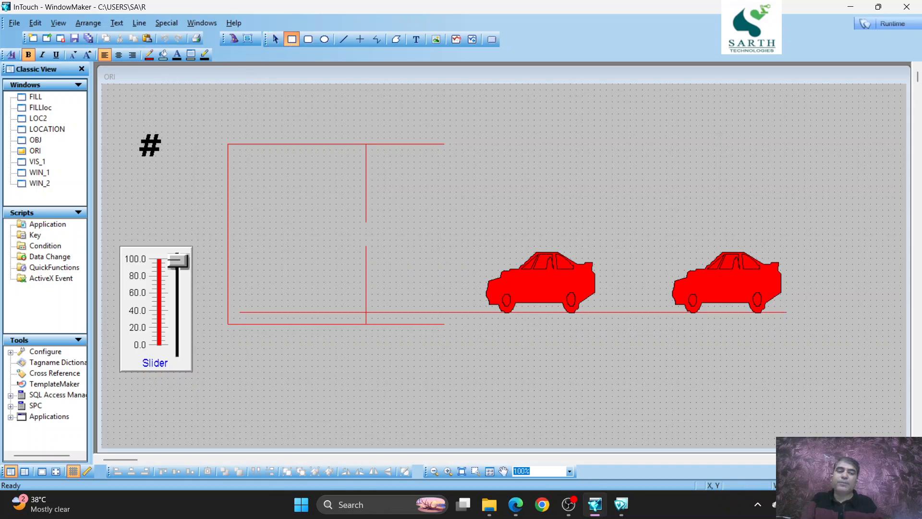
left_click_drag(909, 381, 904, 402)
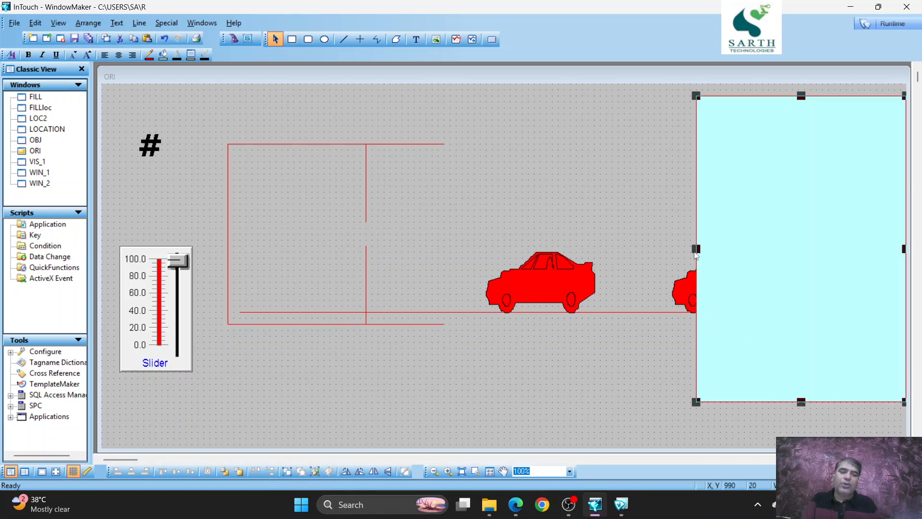
left_click_drag(696, 251, 690, 249)
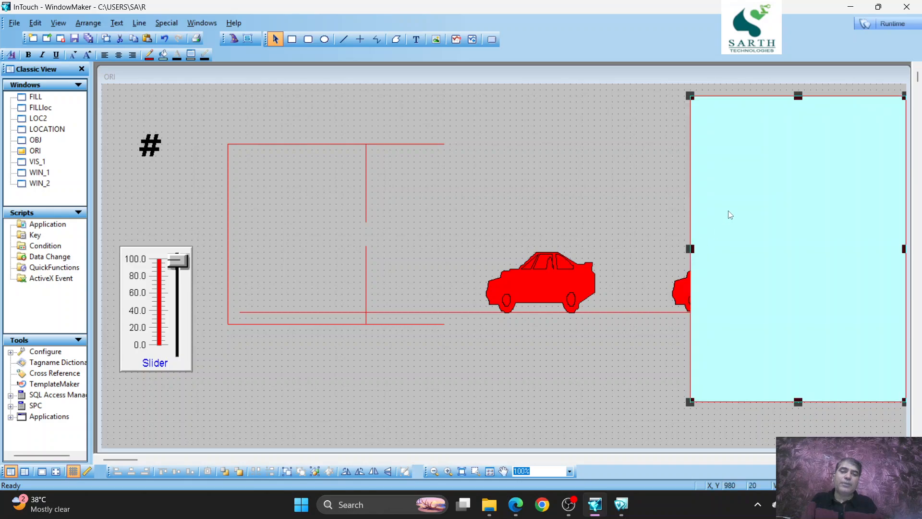
left_click_drag(799, 98, 798, 85)
left_click_drag(694, 241, 672, 246)
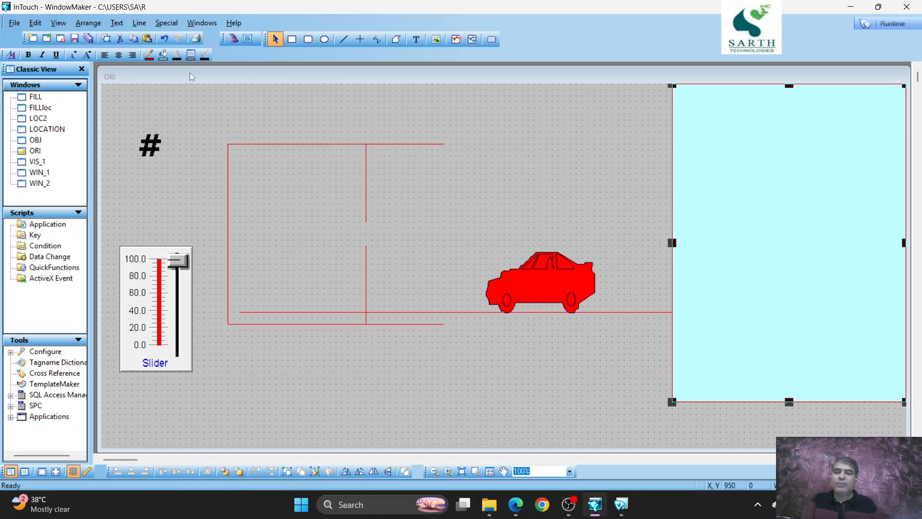
- Duplicate the tall rectangle, place the copy over the left part of the line frame and narrow it to end before the vertical lines
left_click(106, 39)
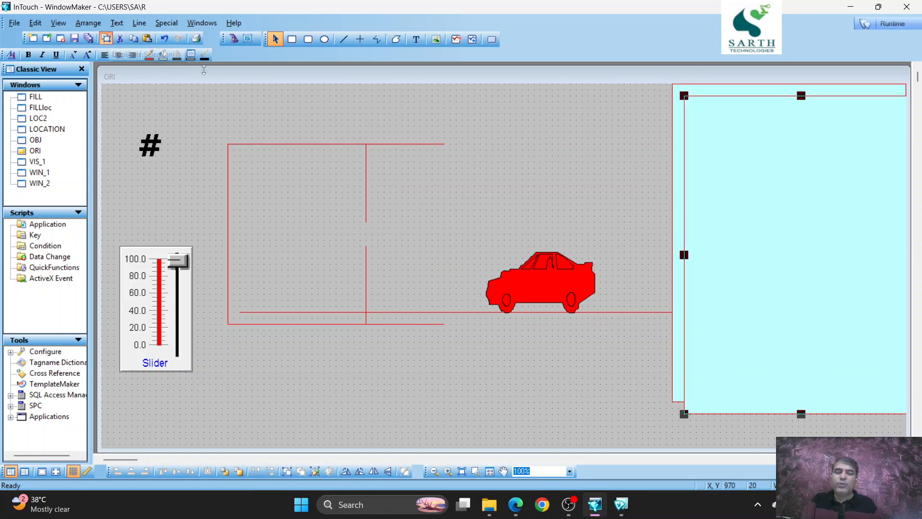
left_click(290, 215)
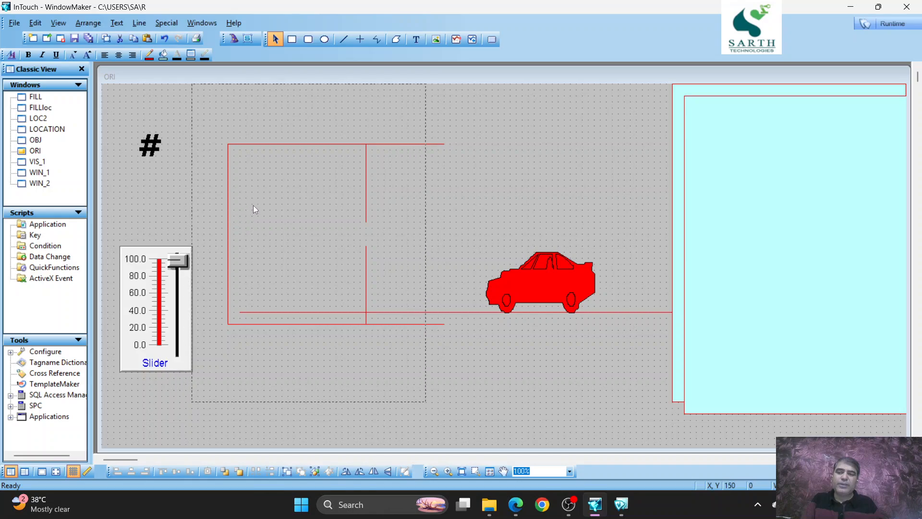
left_click_drag(255, 209, 255, 209)
left_click_drag(426, 242, 354, 244)
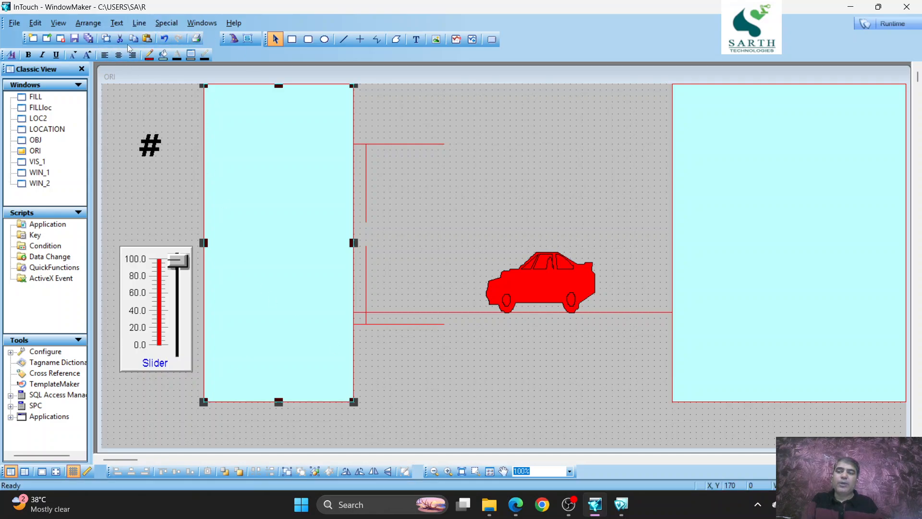
- Duplicate the narrow rectangle, rotate the copy to horizontal and place it directly below the visible car
left_click(107, 38)
left_click(248, 227)
left_click(106, 39)
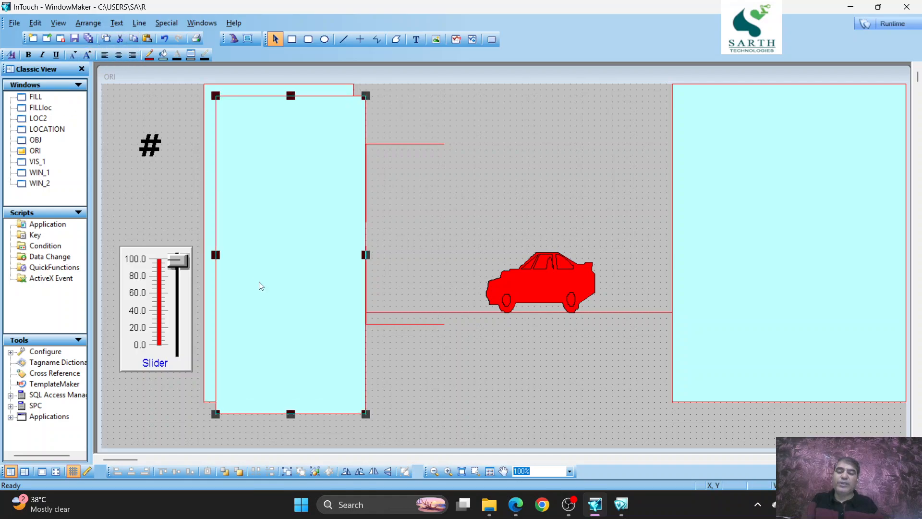
left_click(361, 471)
left_click(526, 394)
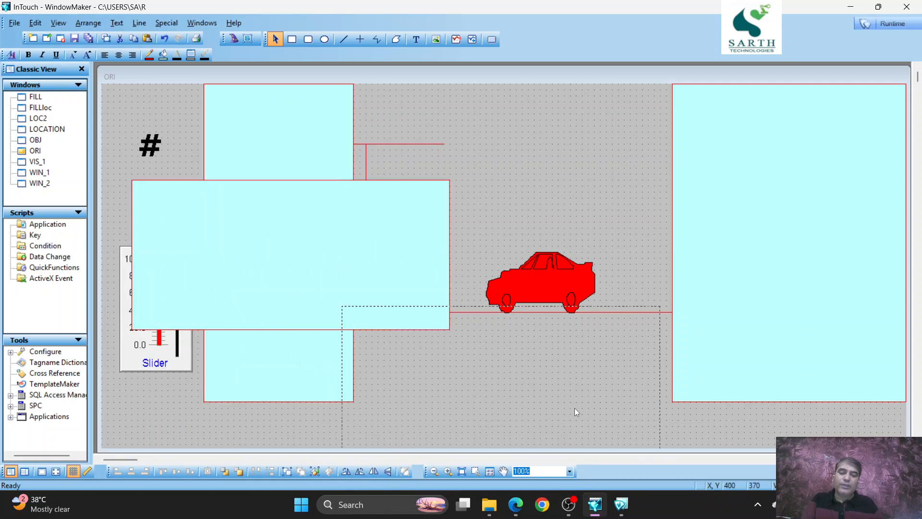
left_click_drag(574, 407, 584, 414)
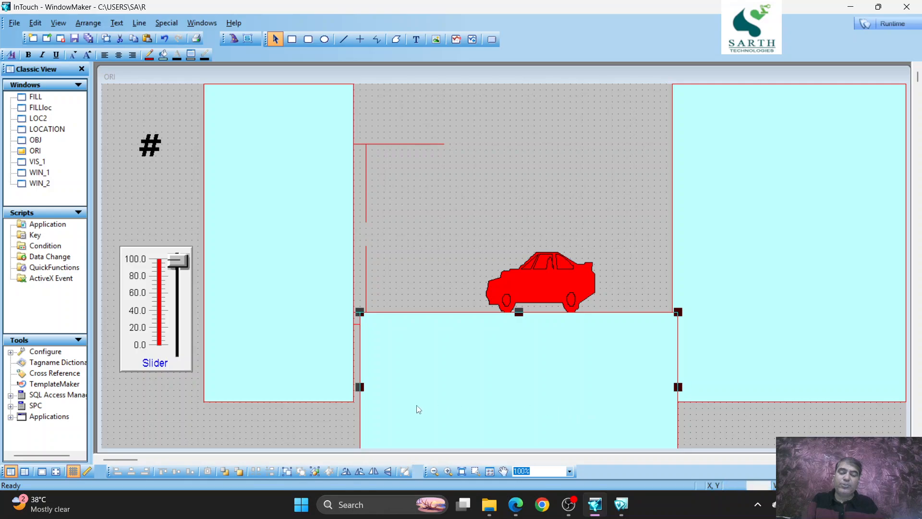
- Widen the horizontal rectangle to span both tall rectangles and move it down just below the line frame
left_click_drag(360, 387, 205, 402)
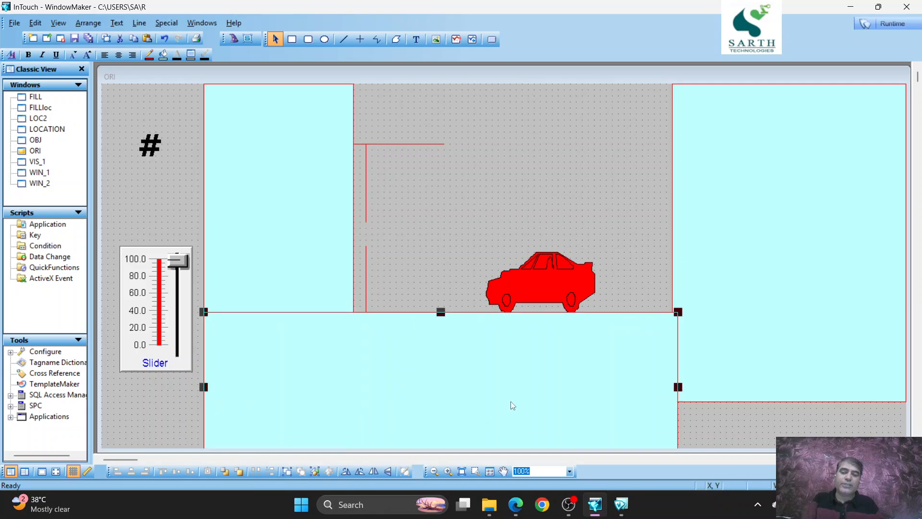
left_click_drag(679, 388, 902, 398)
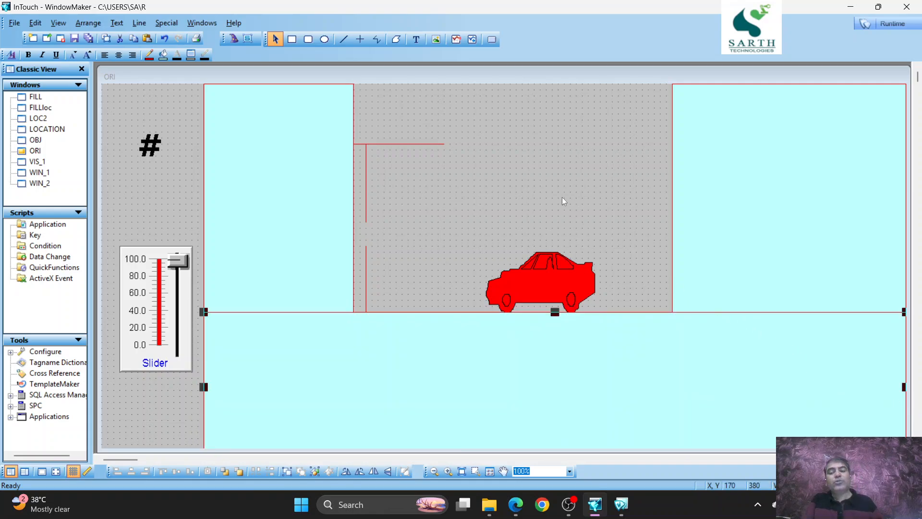
left_click_drag(452, 346, 445, 370)
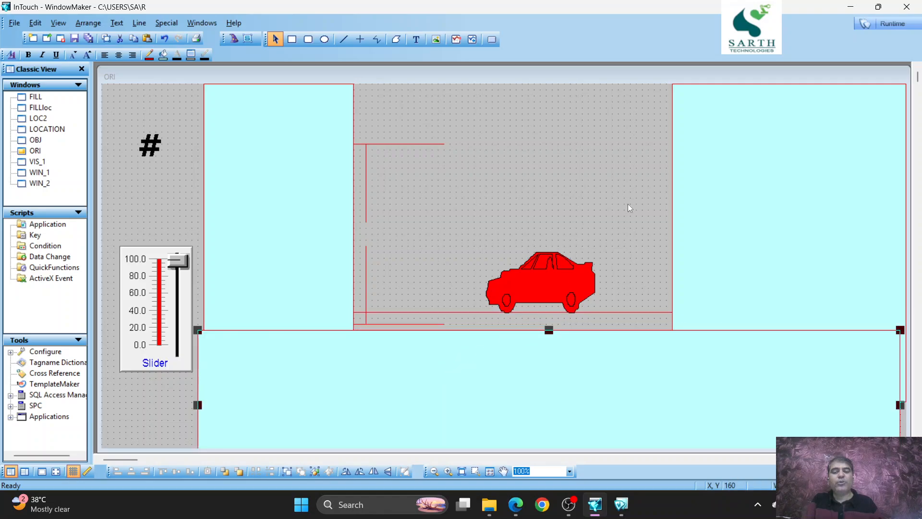
- Run the window to watch the animation with the masking rectangles, minimize the viewer and switch to OBS
left_click(888, 27)
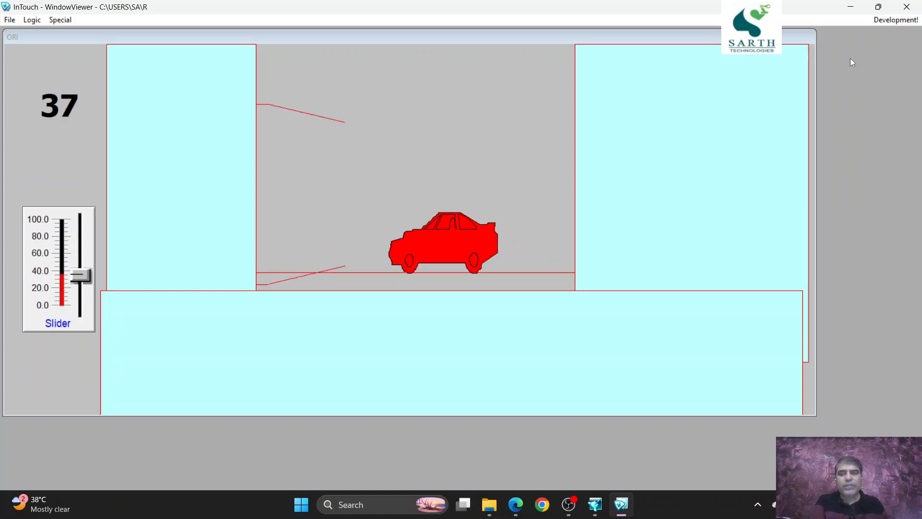
left_click(850, 7)
left_click(577, 502)
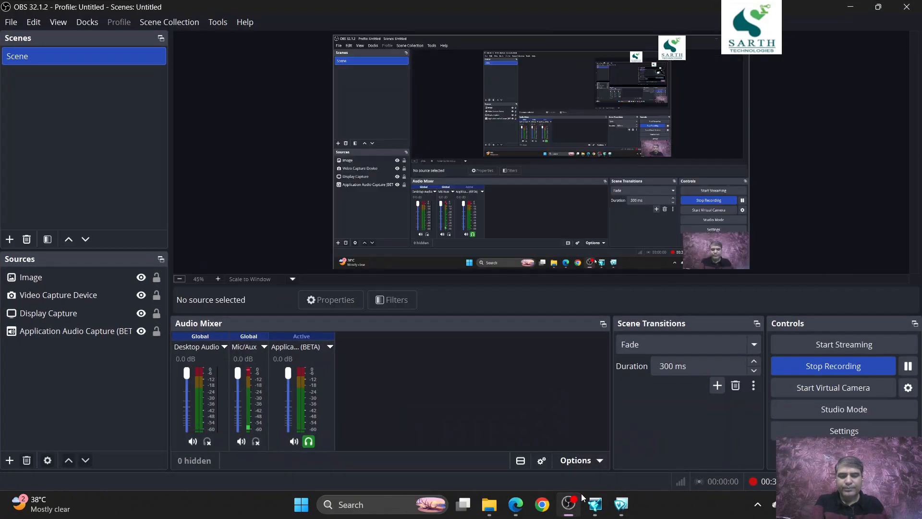